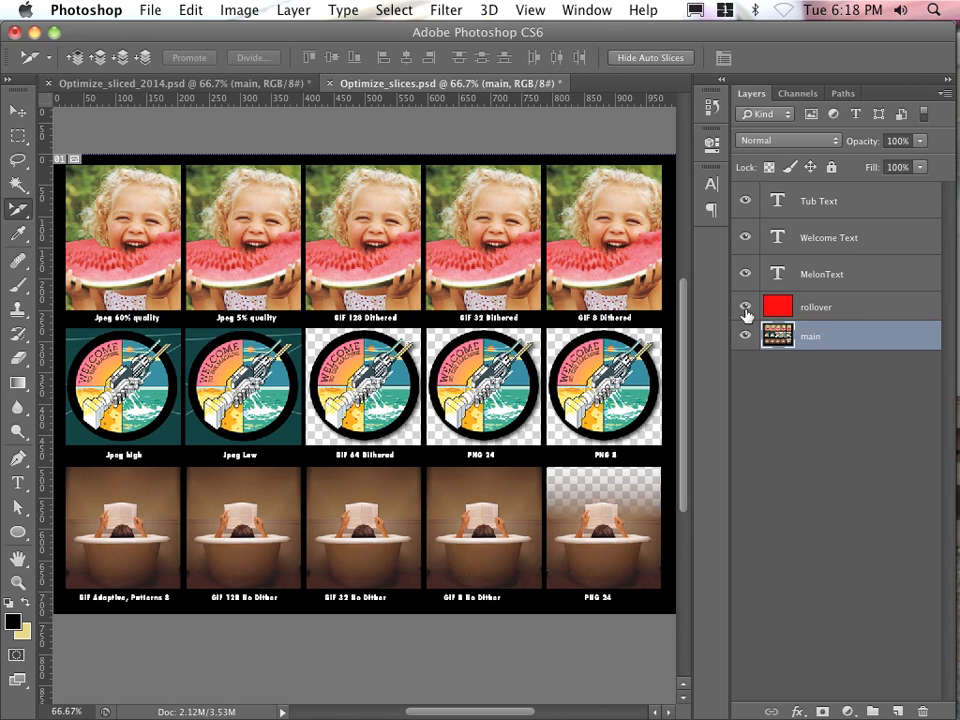
Toggle the rollover layer's visibility on and off to preview its red overlay on the image grid.
click(744, 310)
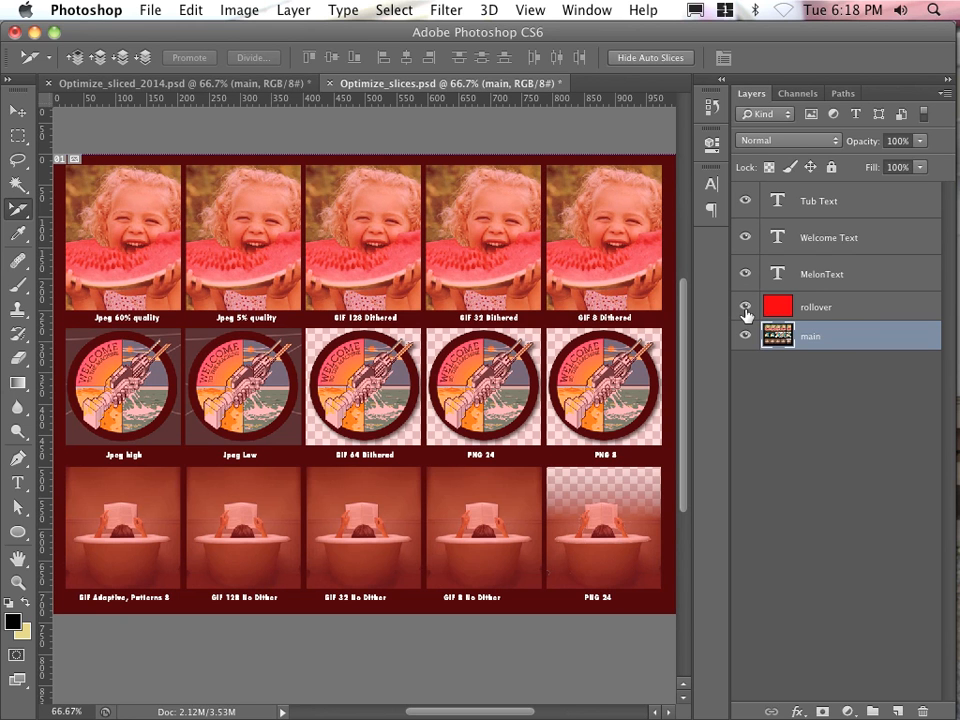
click(744, 311)
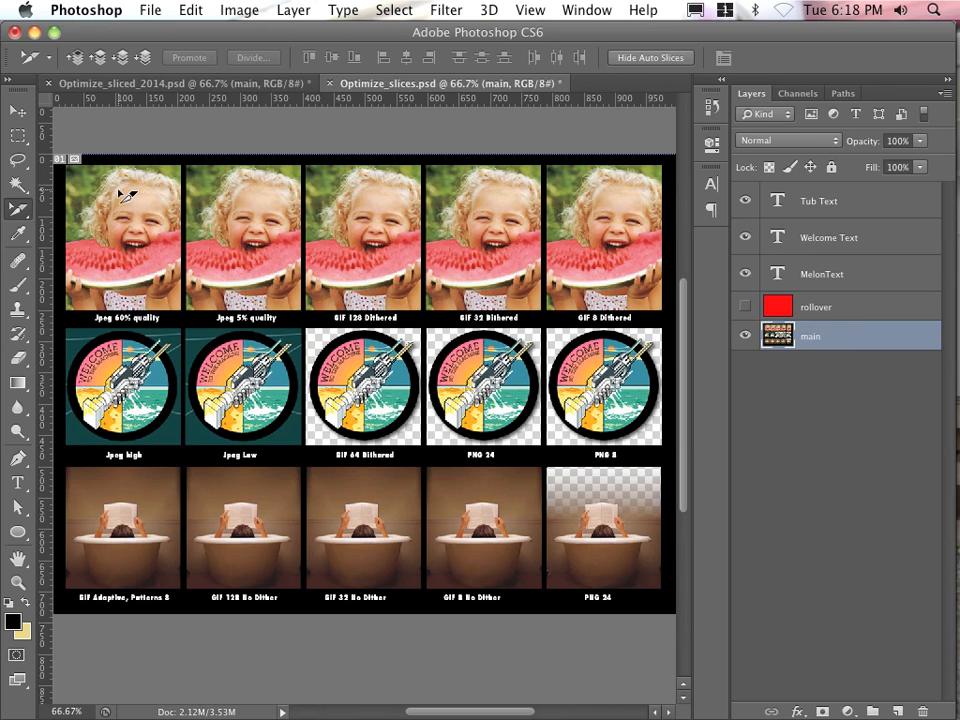
Draw a slice about 184 by 232 px around the Jpeg 60% quality watermelon image with the Slice Tool.
drag(35, 208, 67, 240)
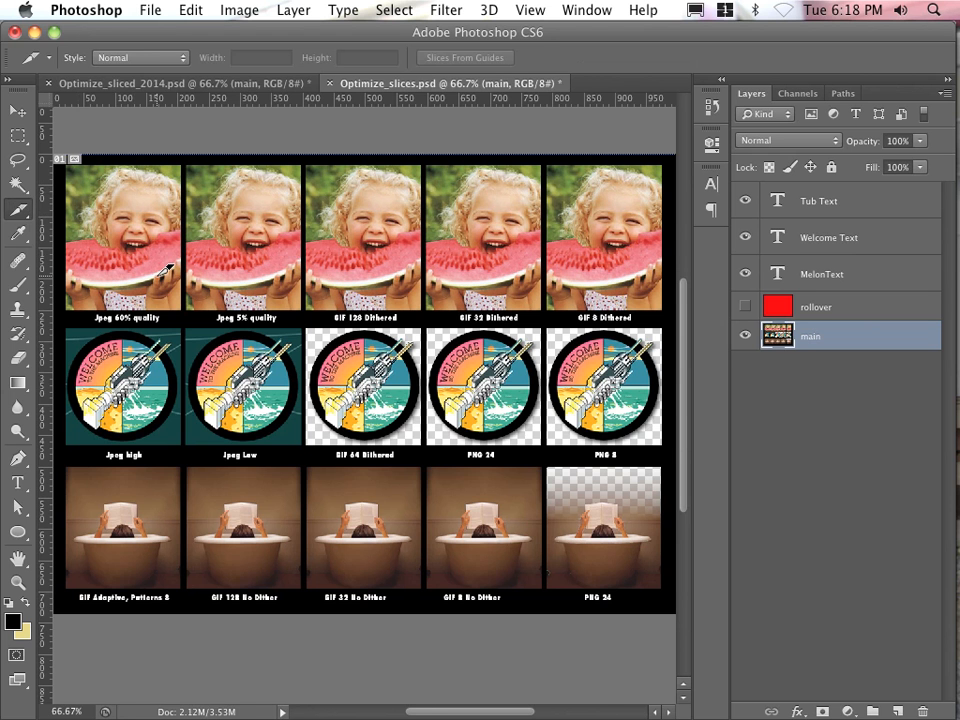
key(super+equal)
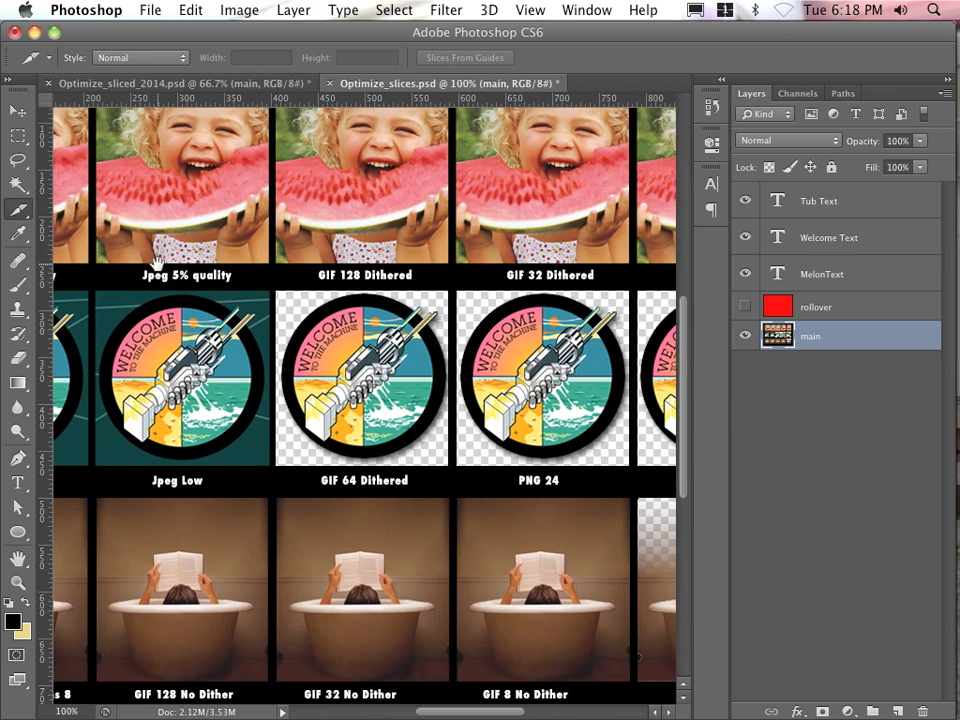
drag(161, 274, 432, 385)
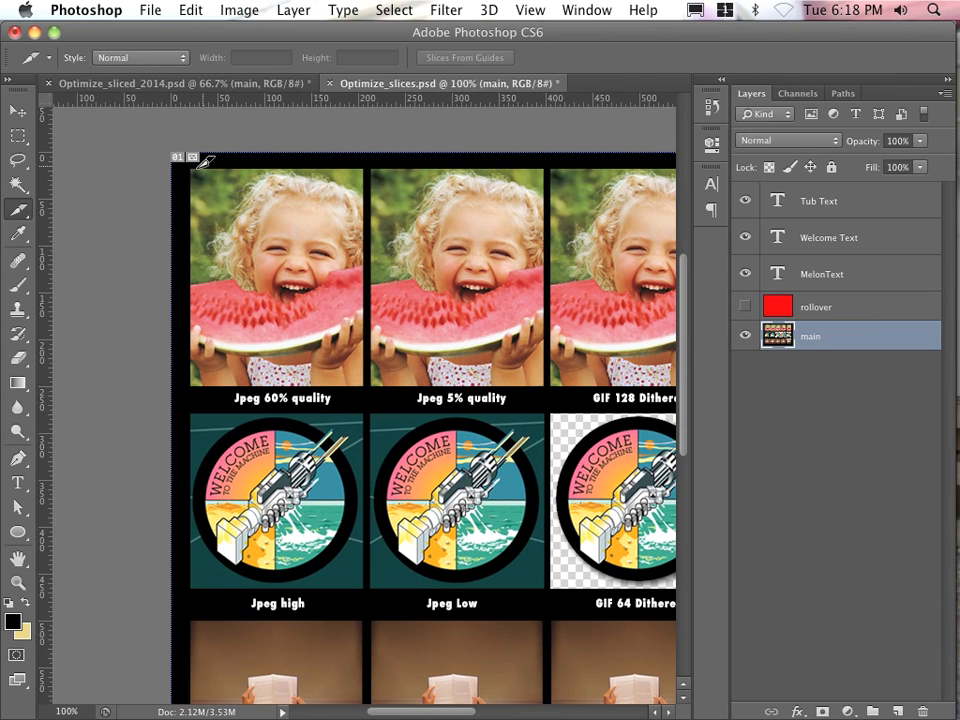
click(527, 12)
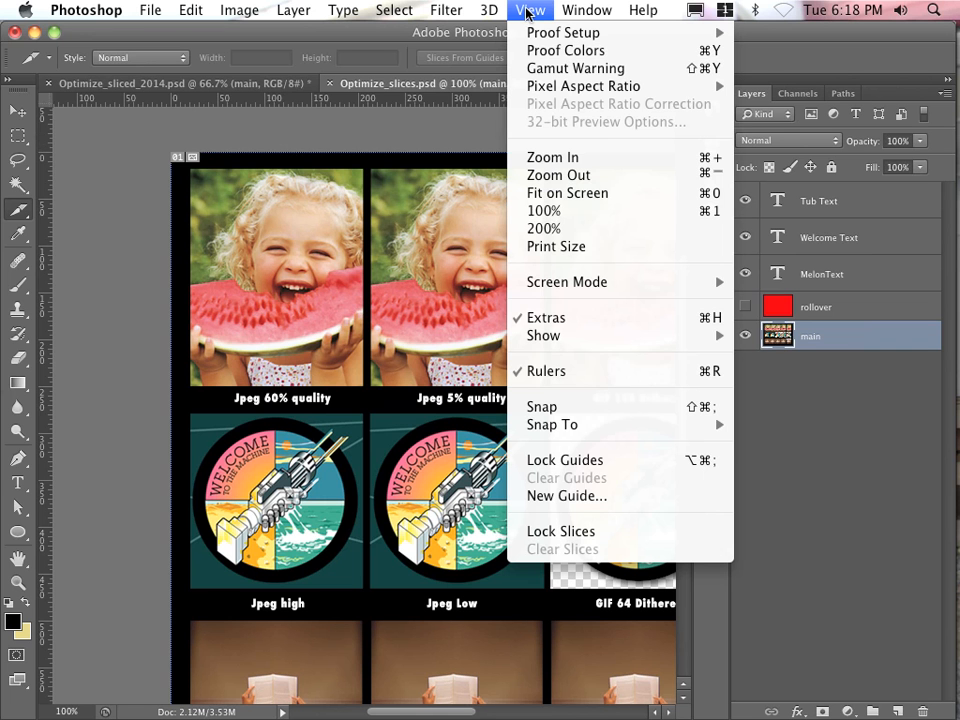
mouse_move(544, 336)
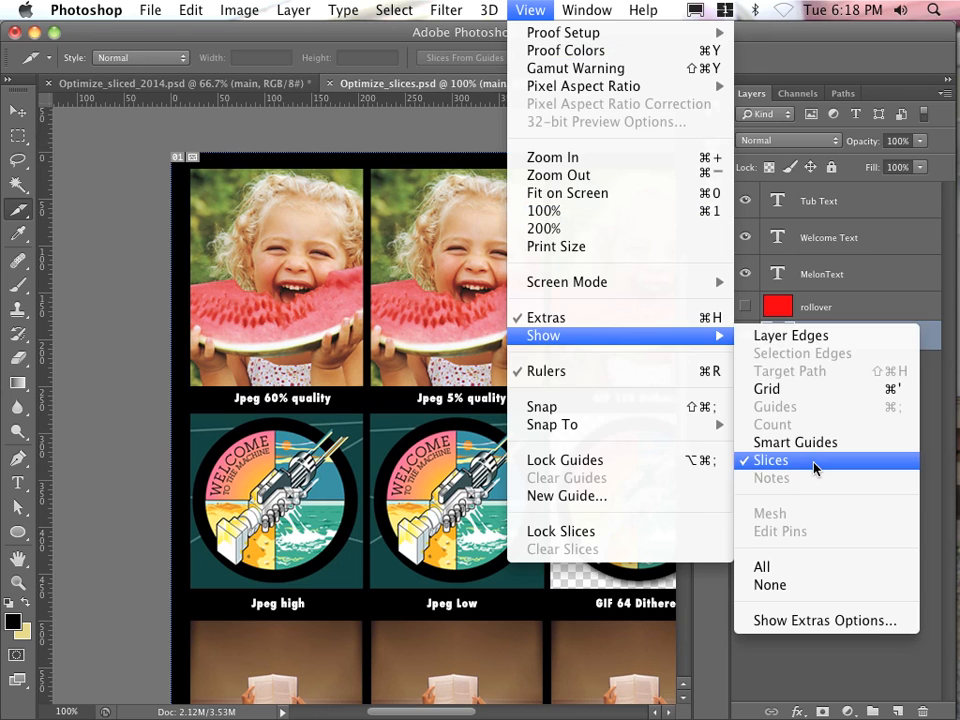
click(527, 11)
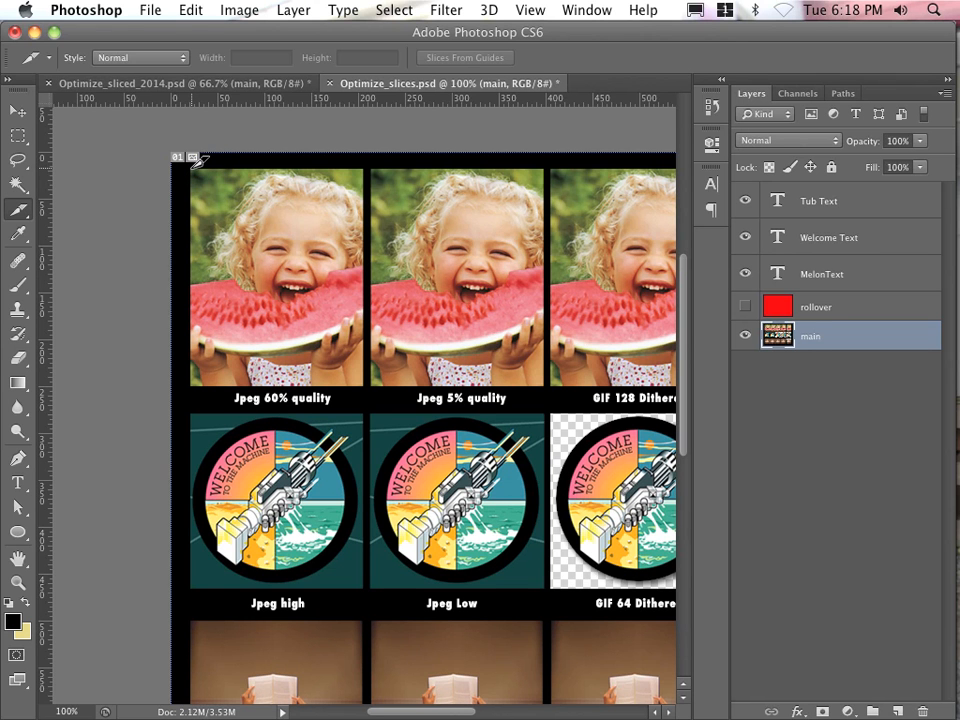
drag(196, 161, 370, 380)
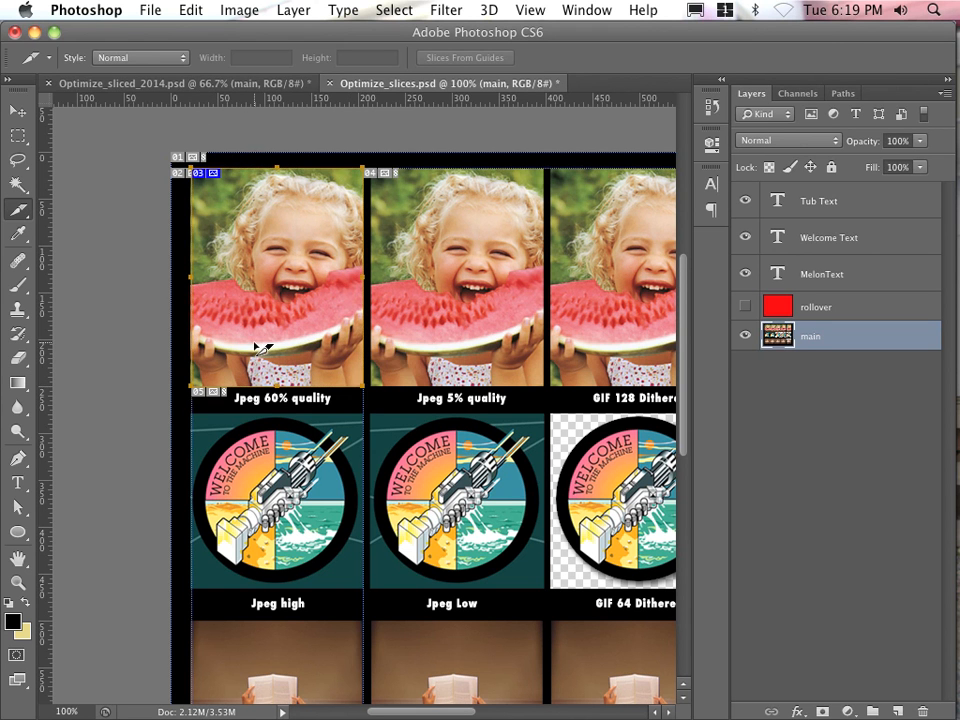
Adjust the left and upper edges of the new slice to fit the Jpeg 60% quality watermelon image exactly.
key(super+plus)
scroll(429, 377, left, 5)
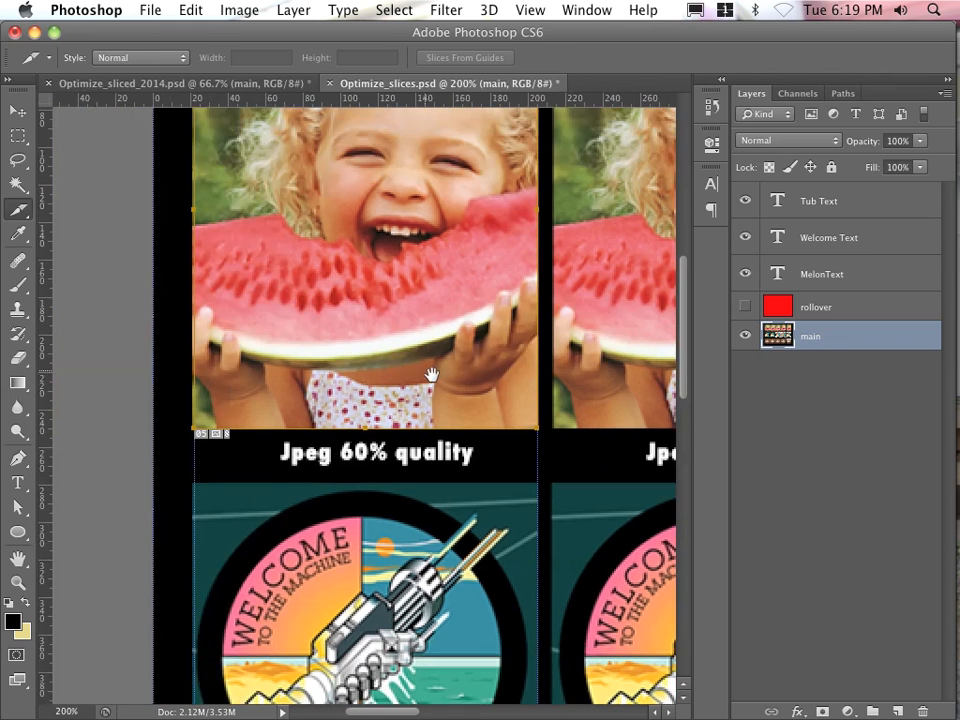
scroll(433, 377, up, 3)
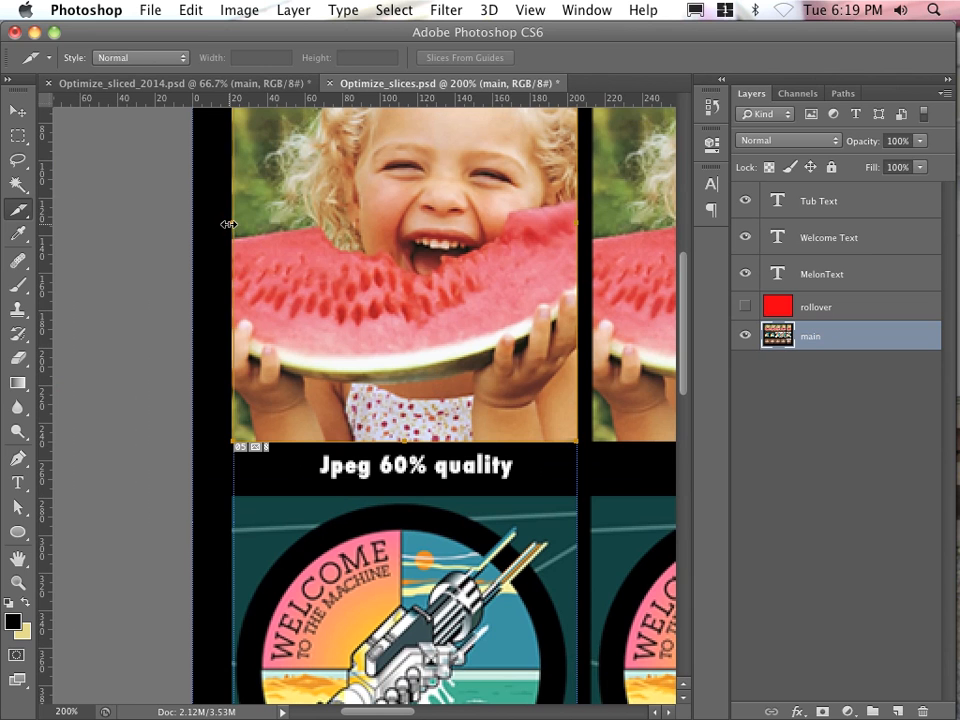
drag(230, 224, 226, 222)
click(518, 9)
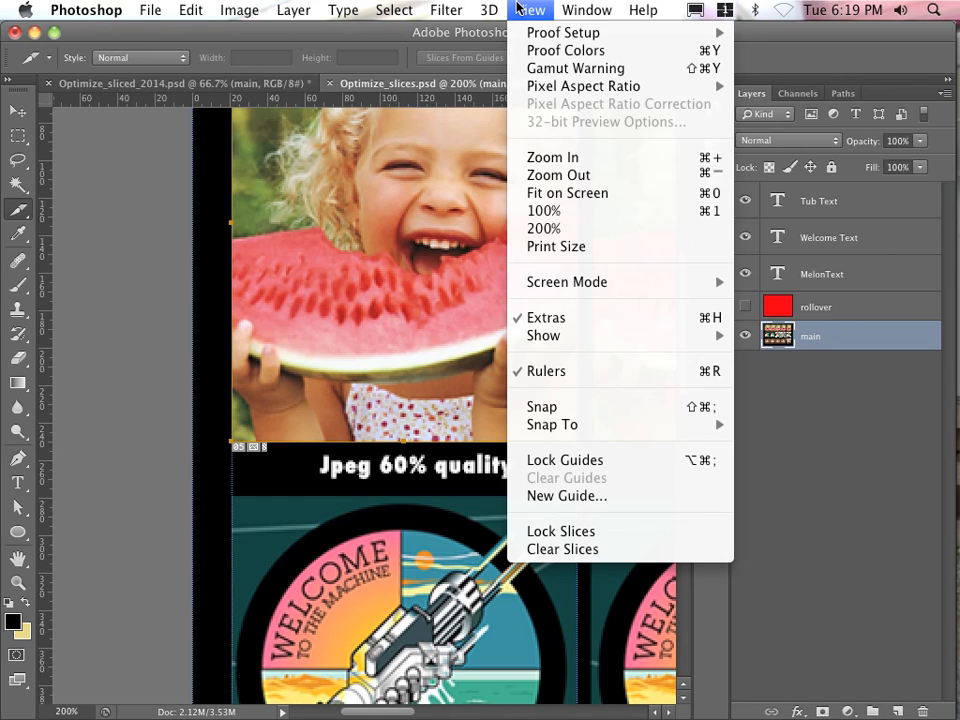
click(518, 9)
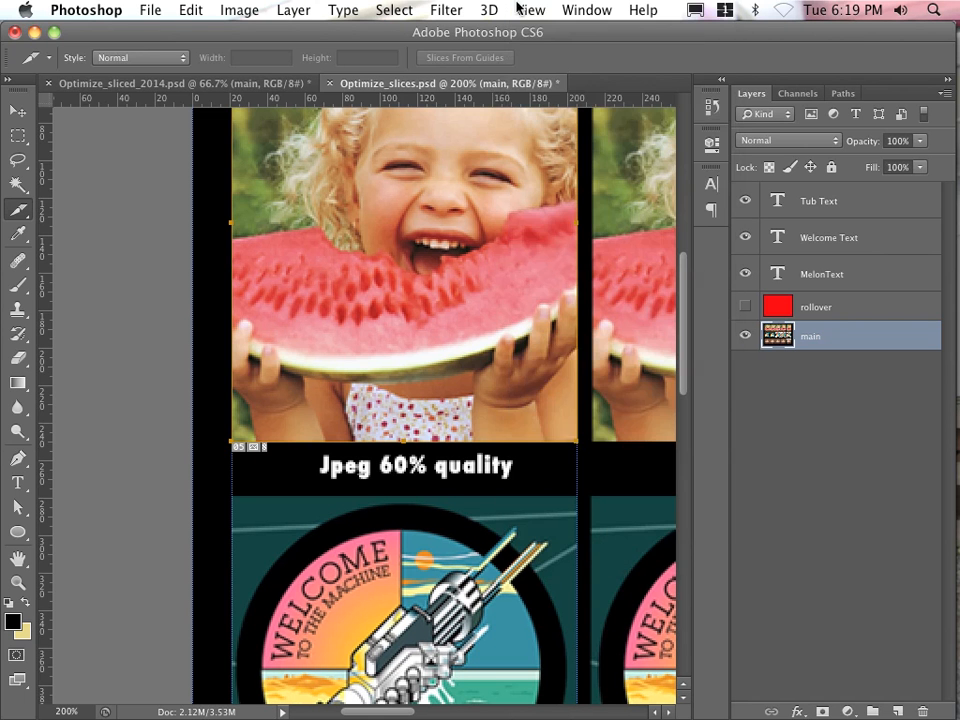
drag(336, 195, 313, 403)
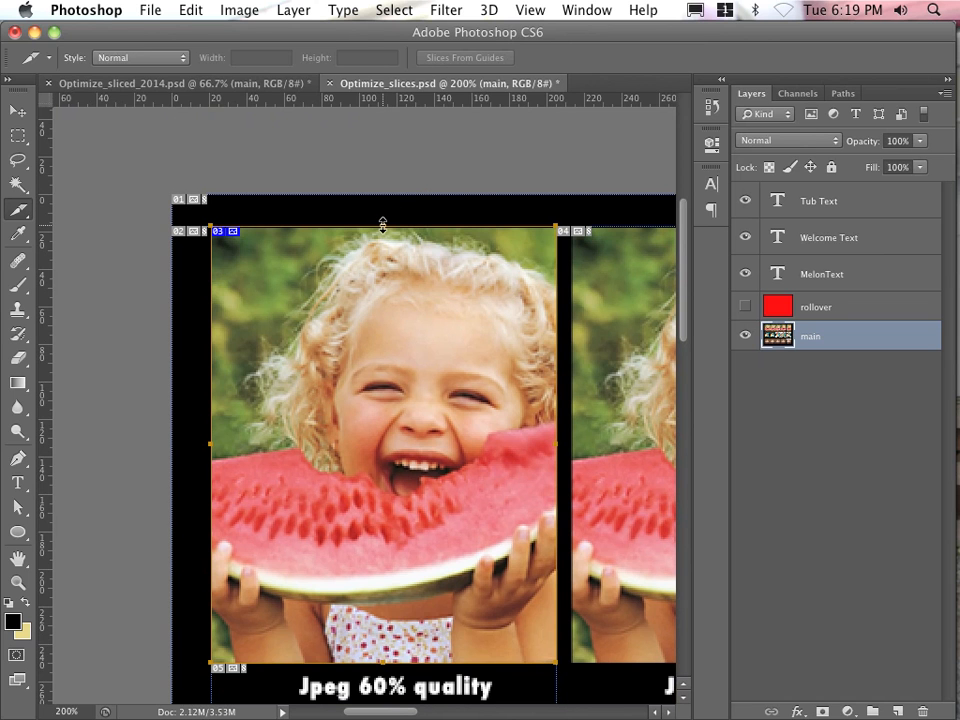
drag(380, 222, 386, 227)
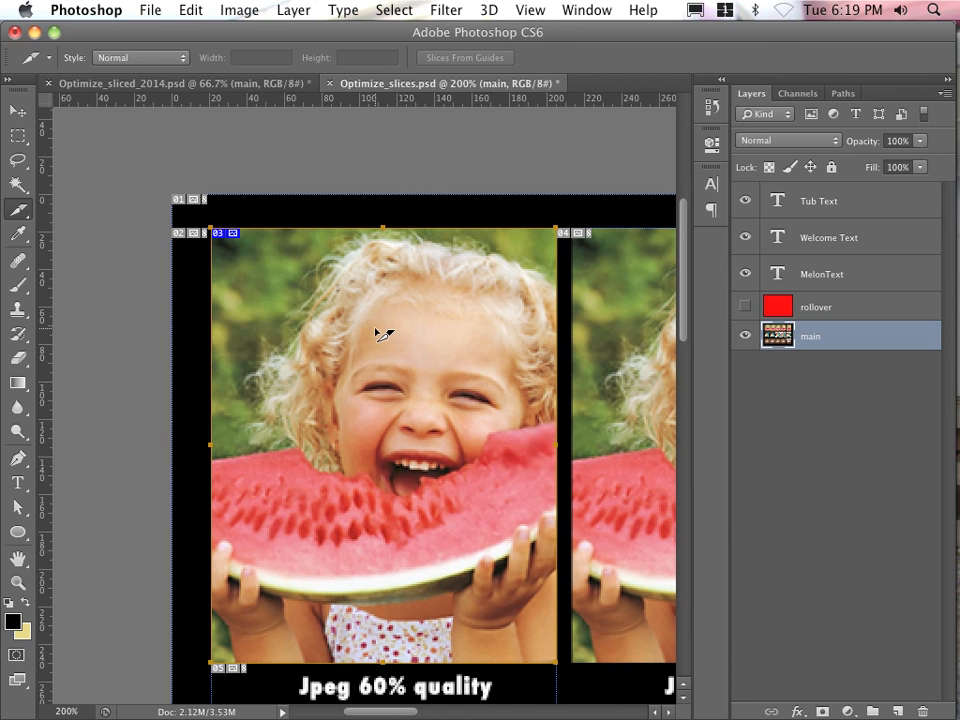
Name the slice over the Jpeg 60% quality image watermelon_01 in its slice options.
double_click(300, 382)
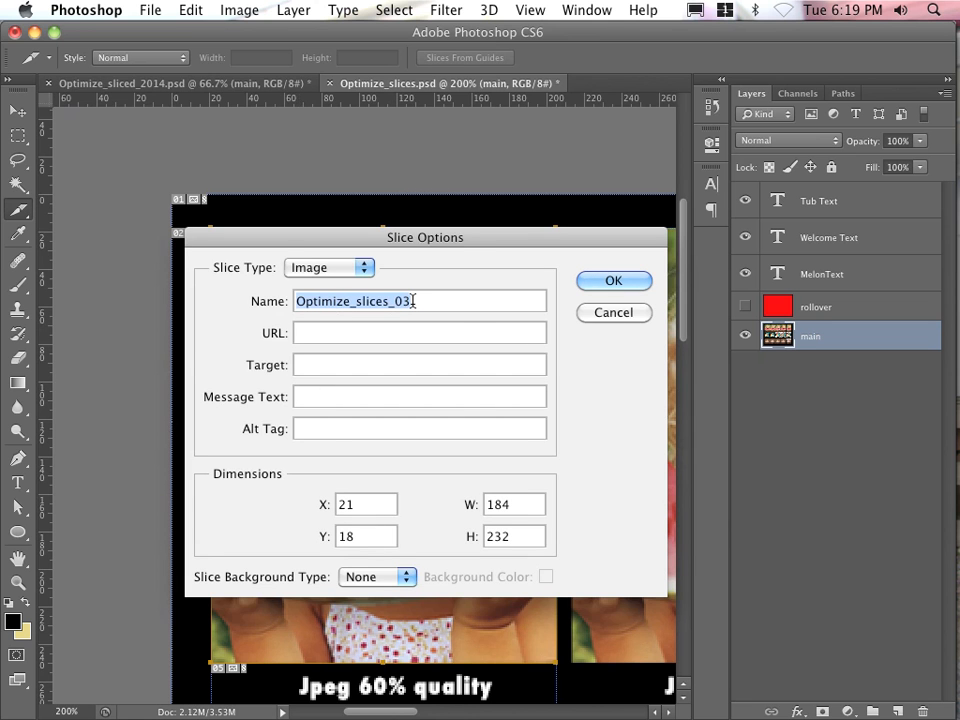
text(waterm)
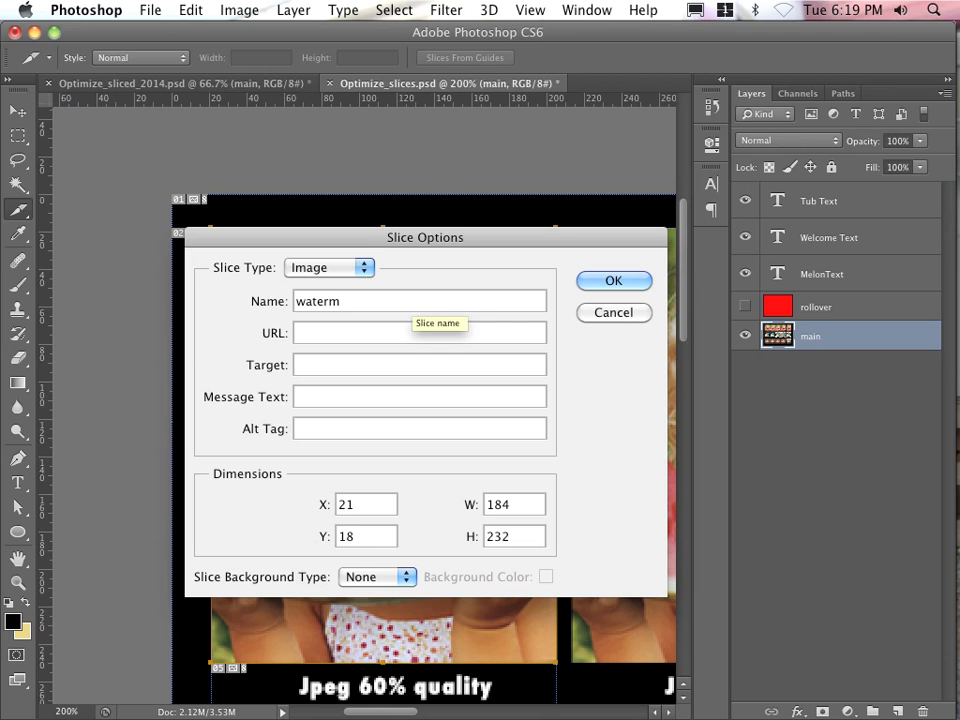
text(elon_01)
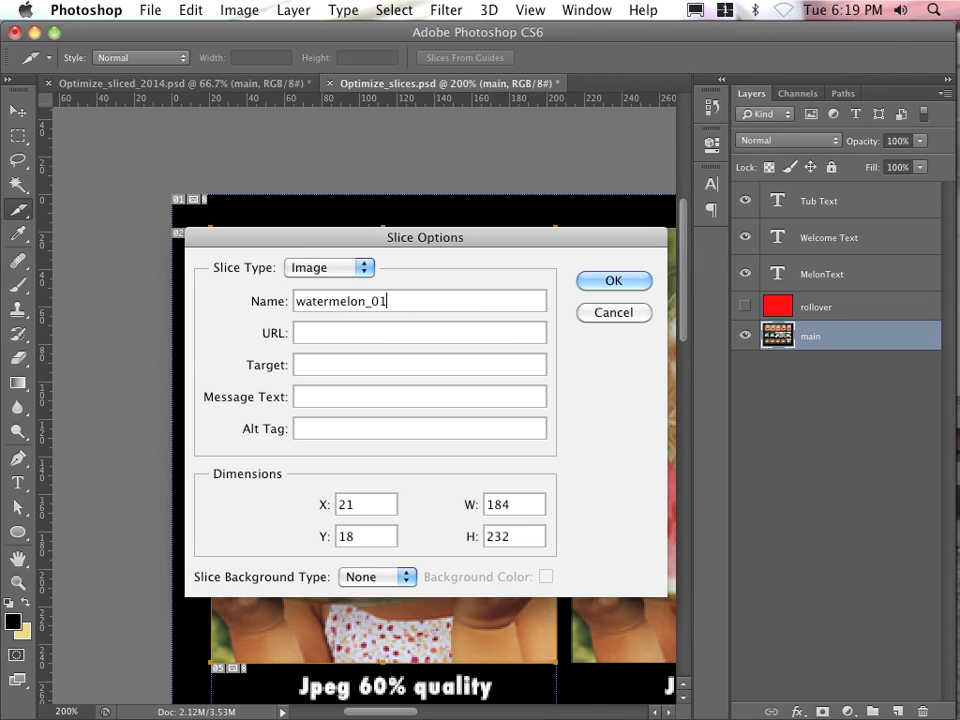
click(588, 284)
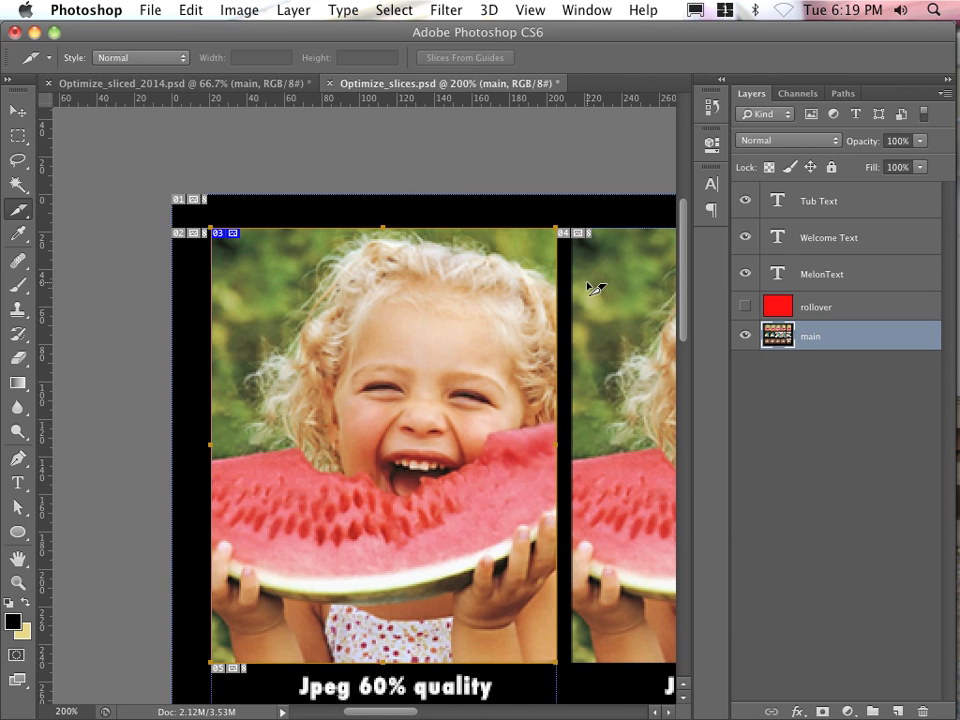
Duplicate the watermelon_01 slice onto the Jpeg 5% quality image with the Slice Select Tool.
key(super+minus)
drag(485, 383, 261, 242)
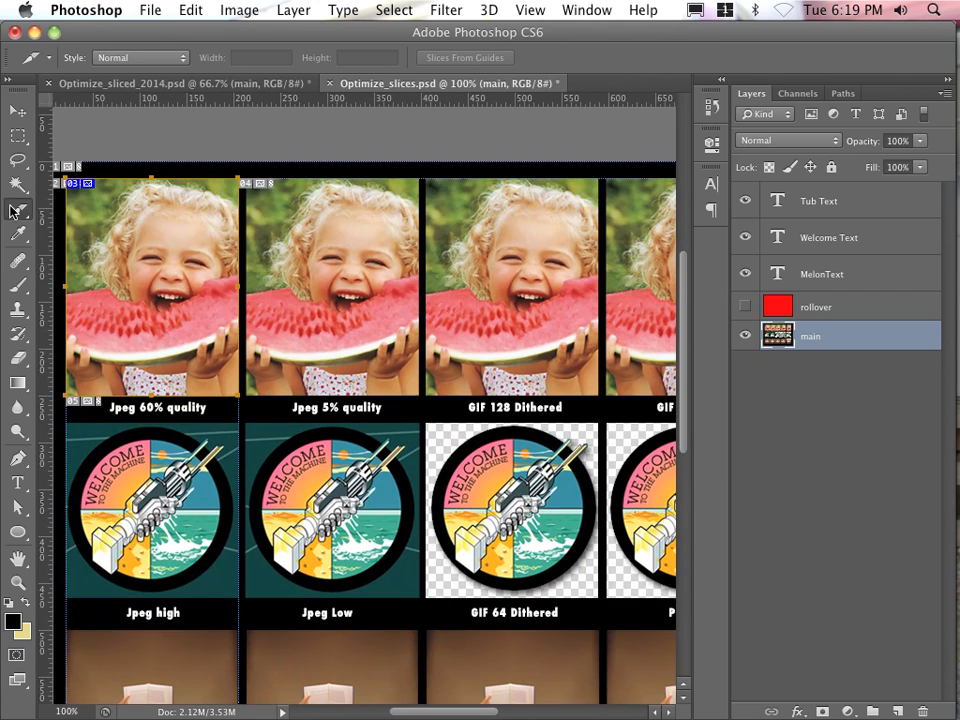
click(14, 210)
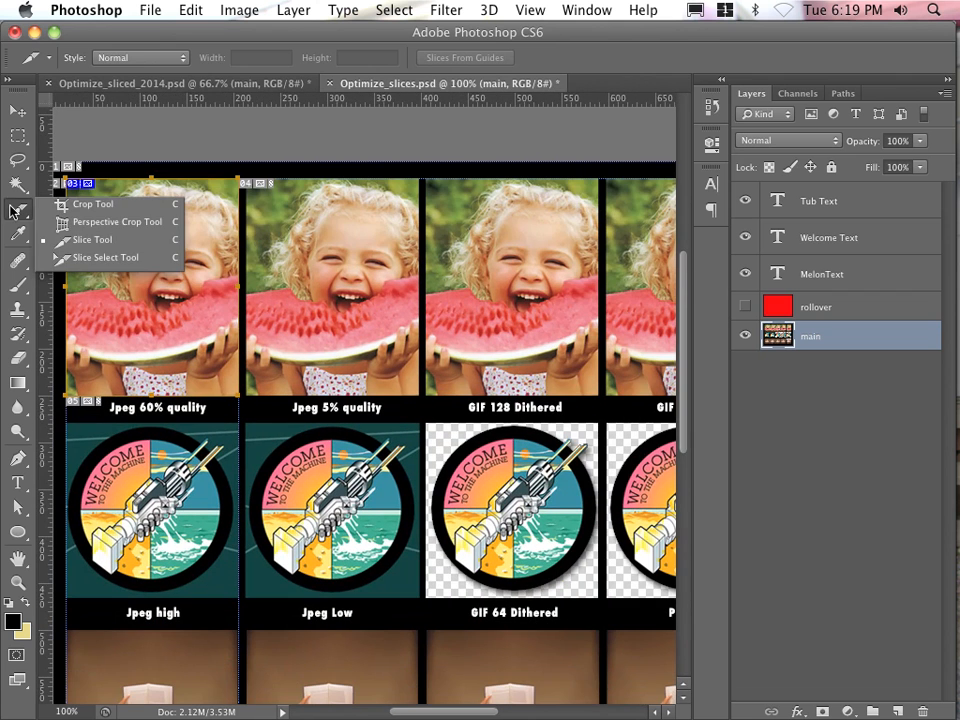
click(93, 262)
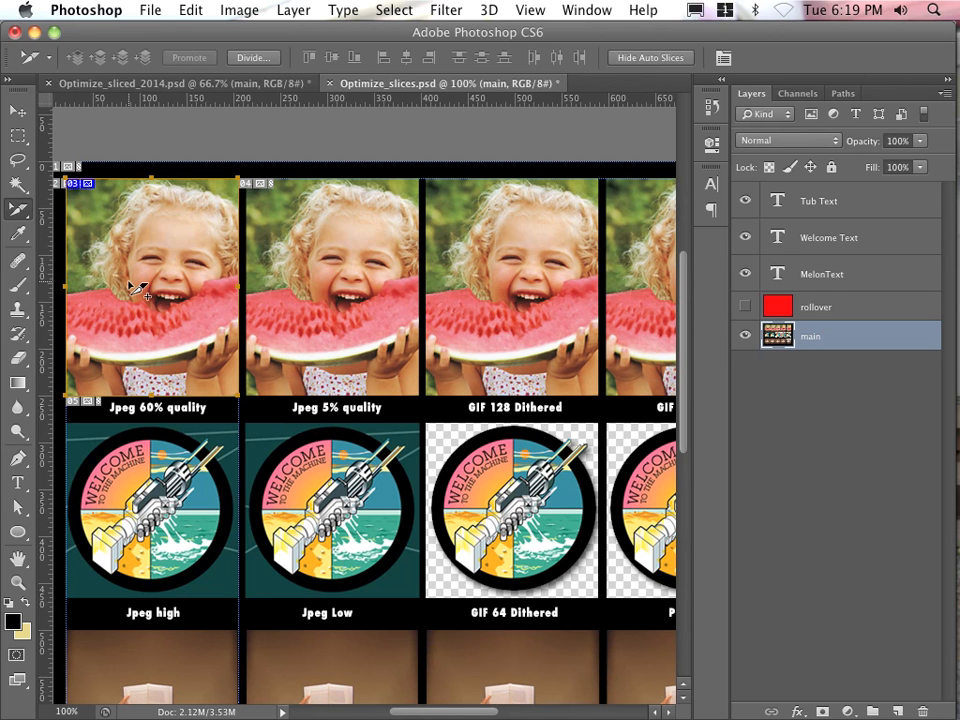
drag(138, 289, 317, 289)
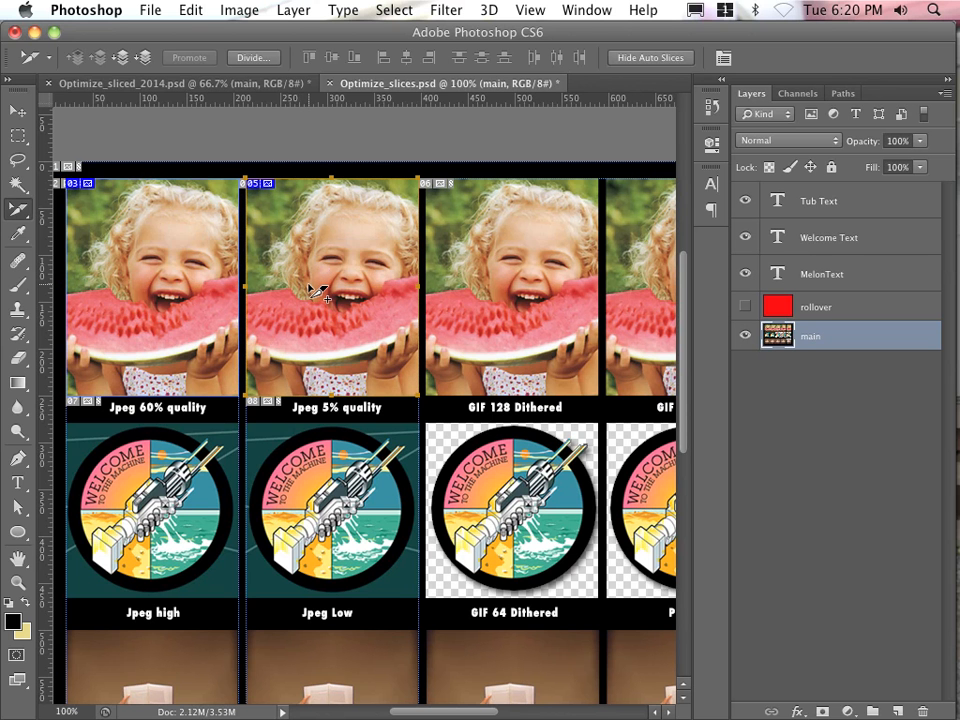
Nudge the duplicated slice one pixel to the right to align it with the Jpeg 5% quality image.
key(super+equal)
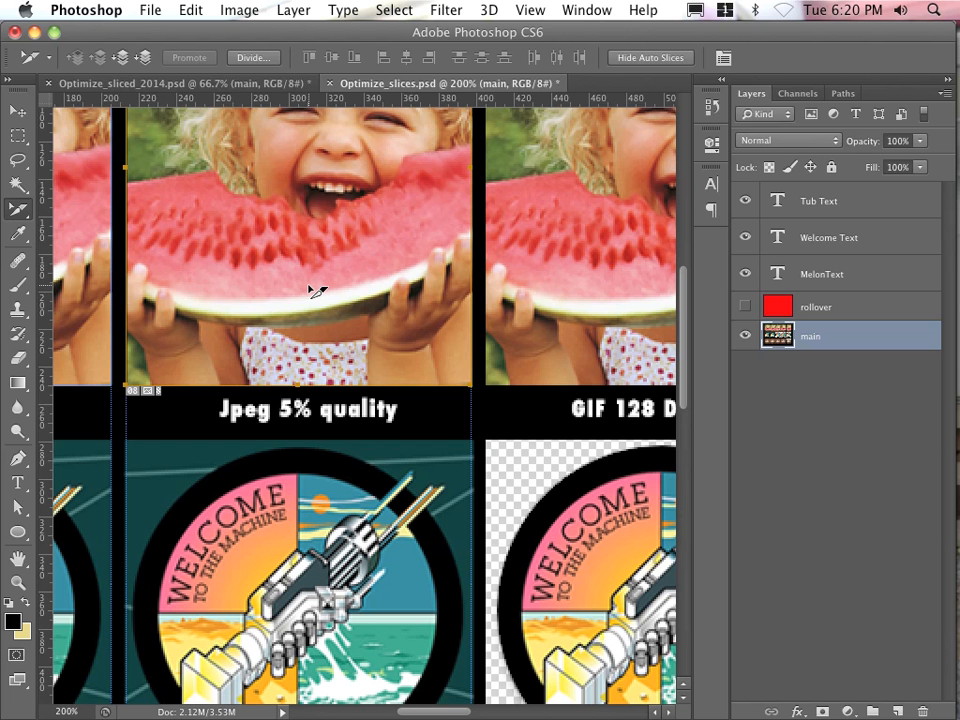
key(super+equal)
drag(287, 332, 372, 373)
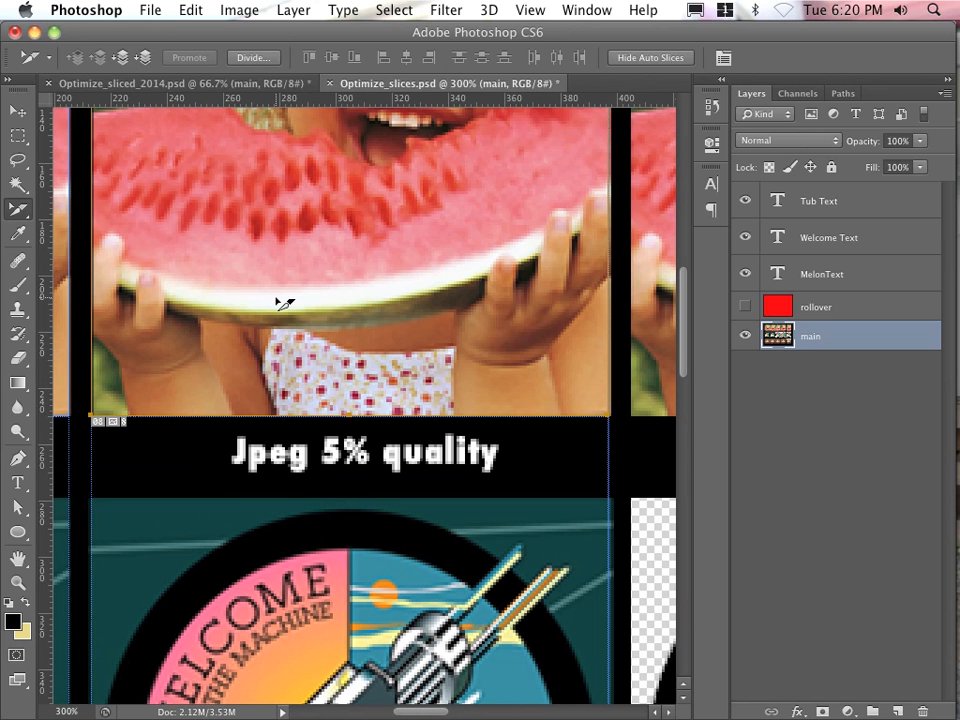
key(Right)
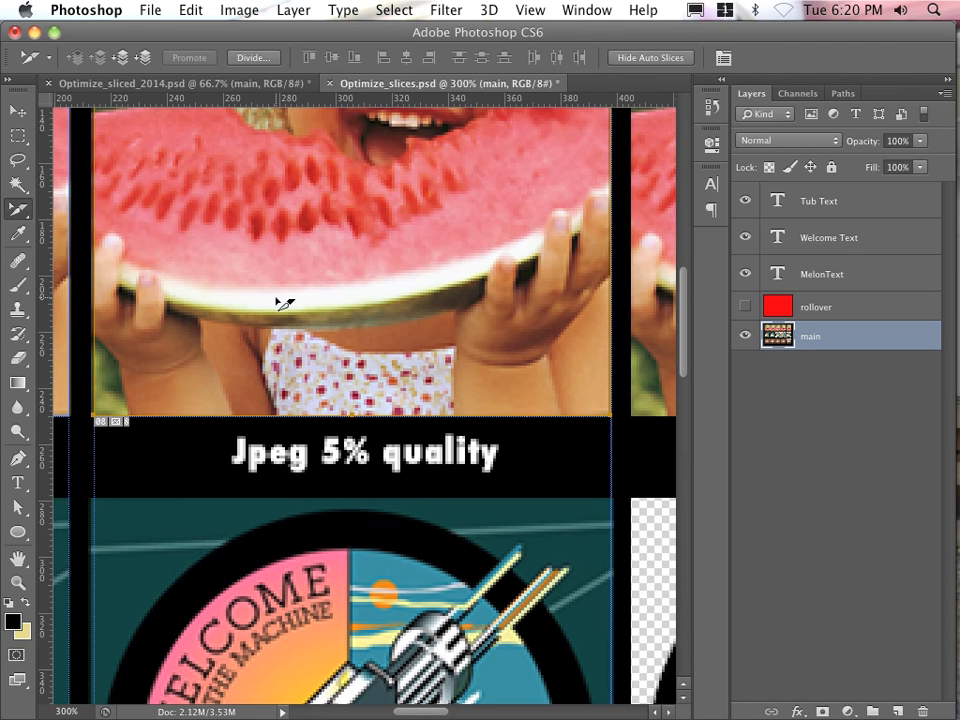
Rename the slice over the Jpeg 5% quality image watermelon_02 in its slice options.
key(super+minus)
key(super+minus)
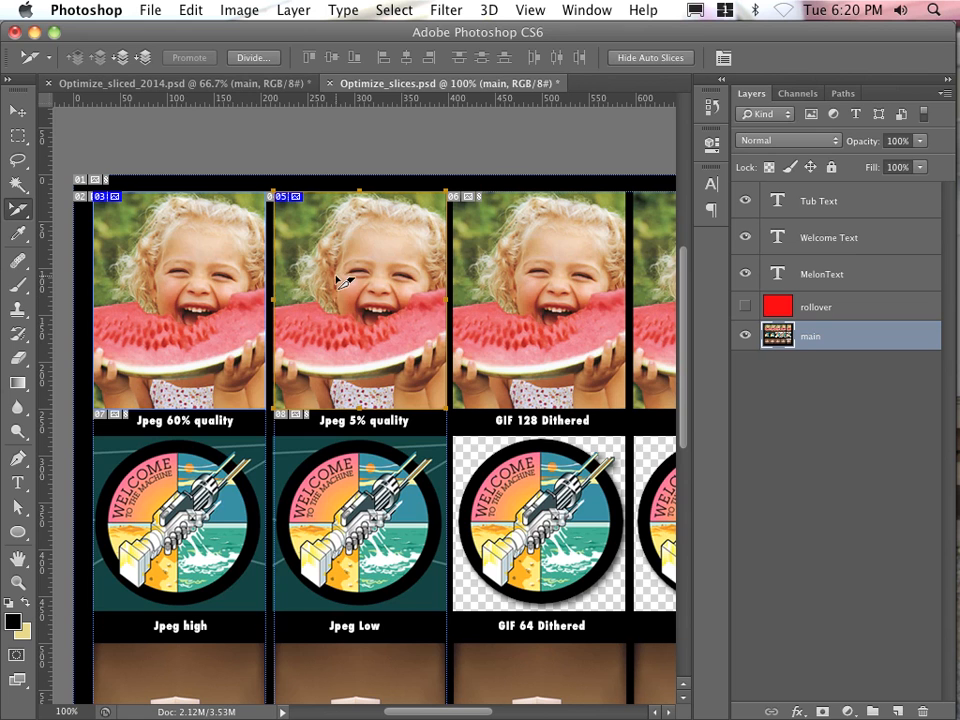
double_click(345, 285)
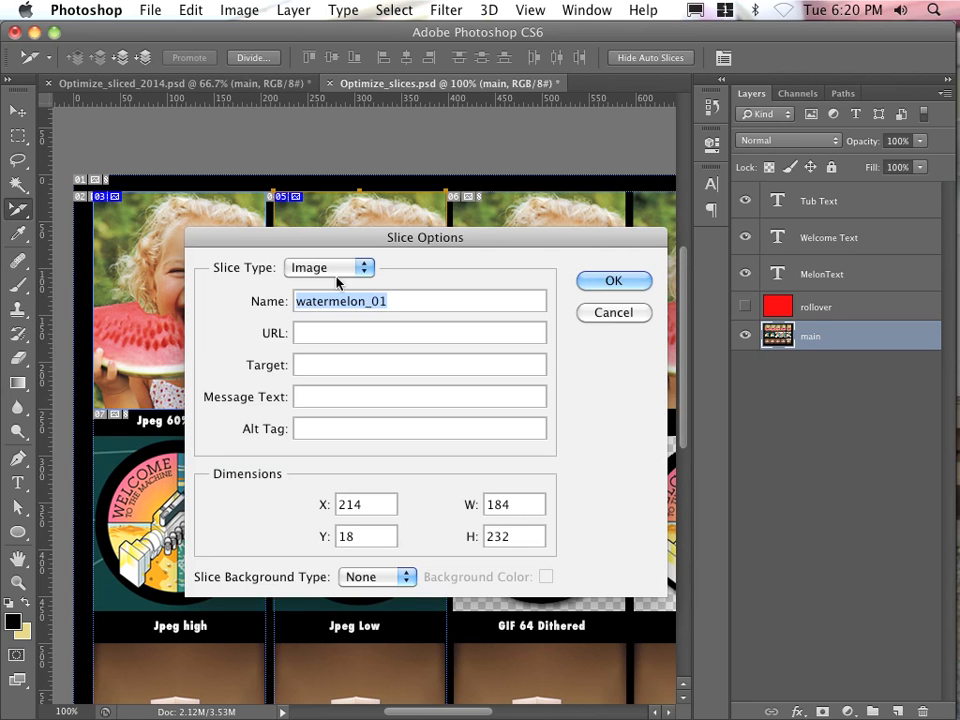
click(398, 307)
key(BackSpace)
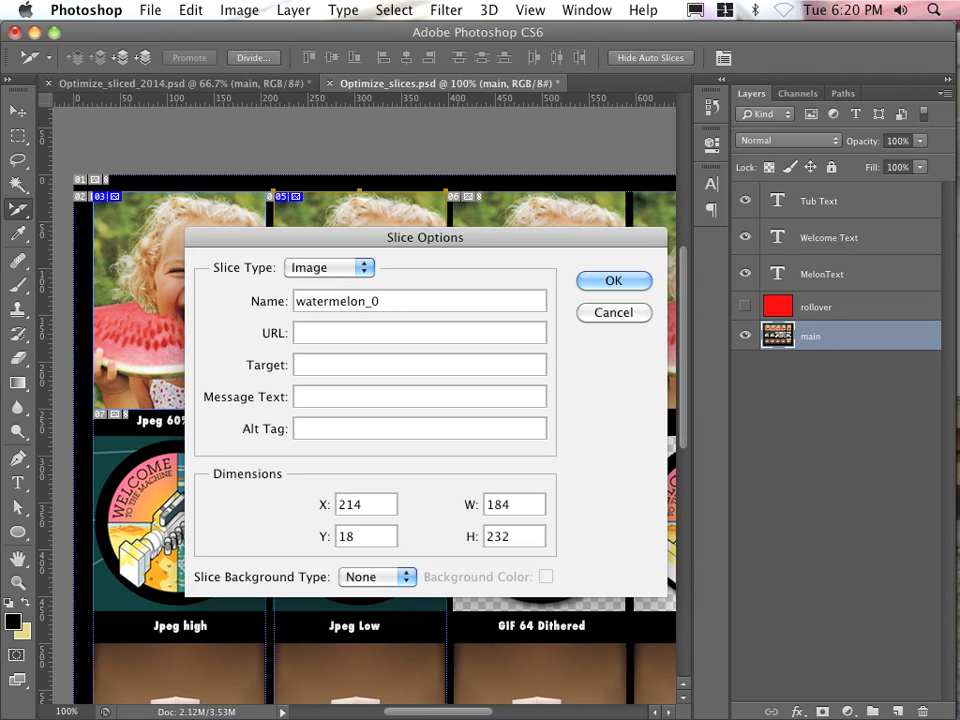
text(2)
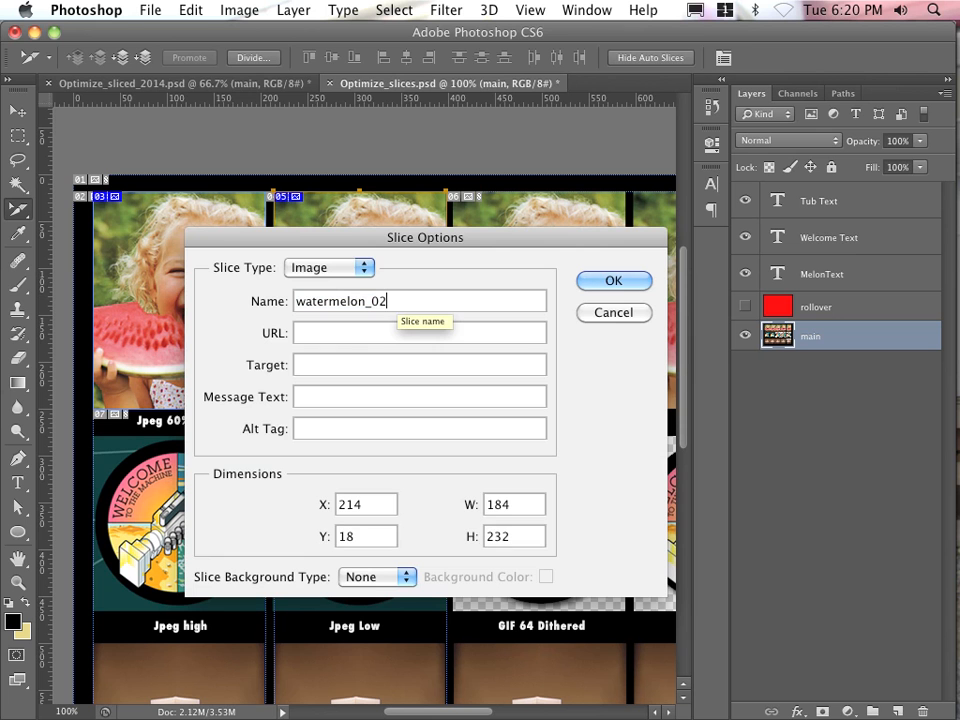
click(585, 282)
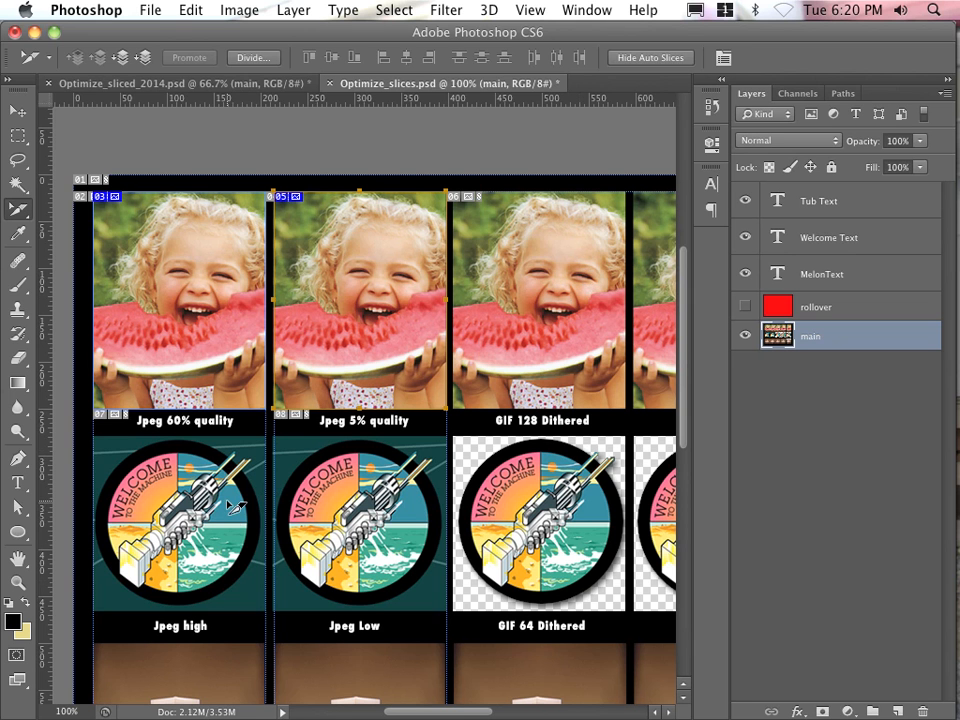
Switch to Optimize_sliced_2014.psd and check the slice options of the GIF 32 Dithered watermelon slice.
drag(225, 519, 233, 392)
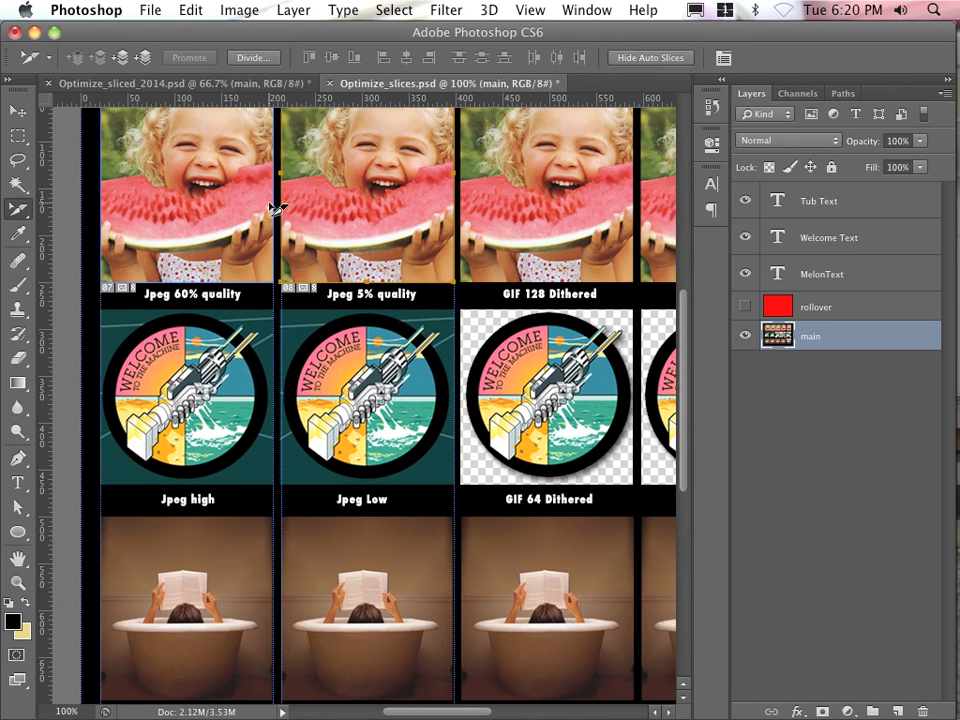
click(198, 85)
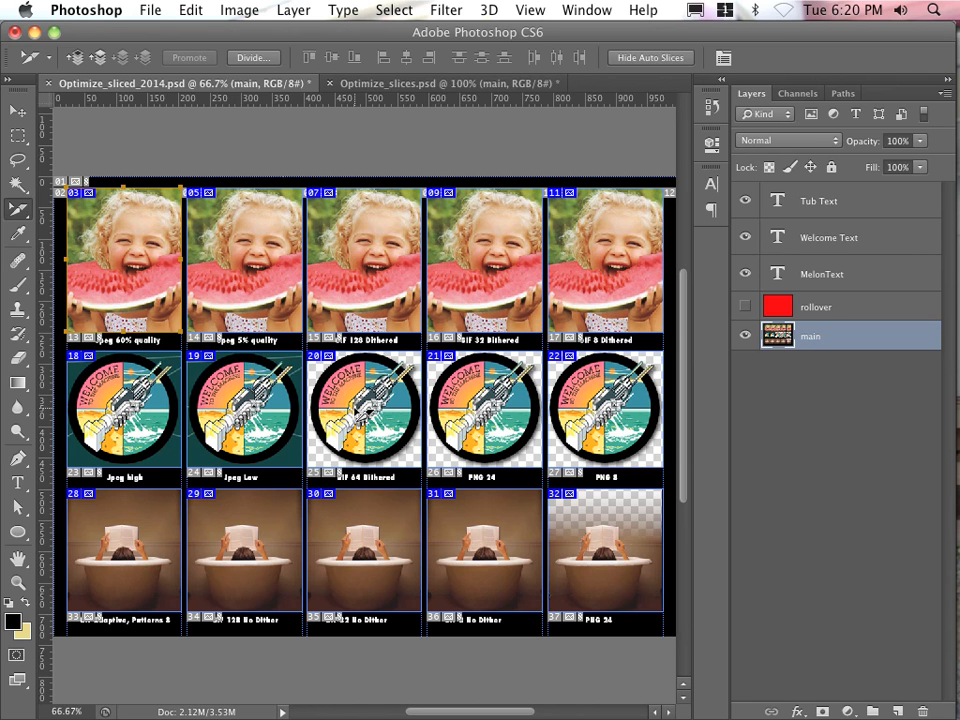
double_click(508, 298)
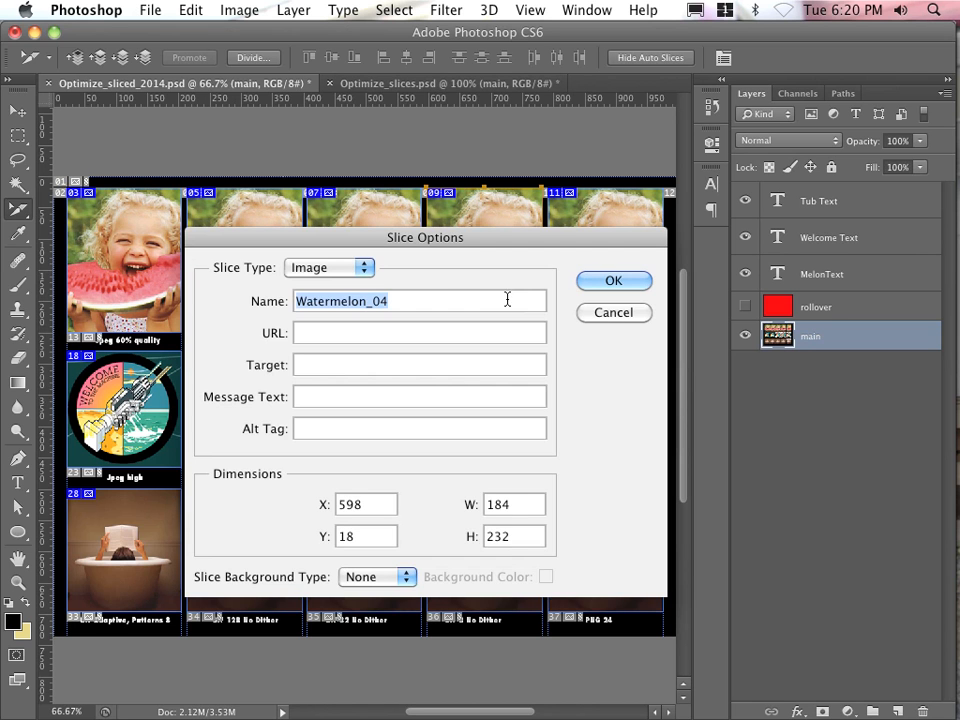
click(584, 286)
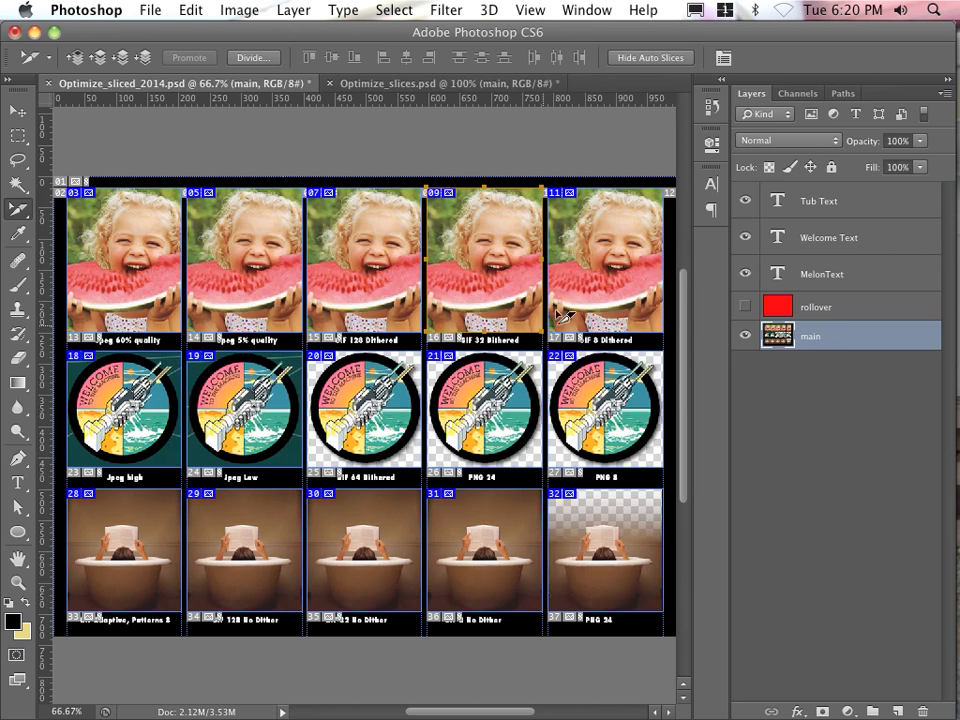
Check the slice options of the GIF 8 No Dither bathtub slice.
double_click(460, 555)
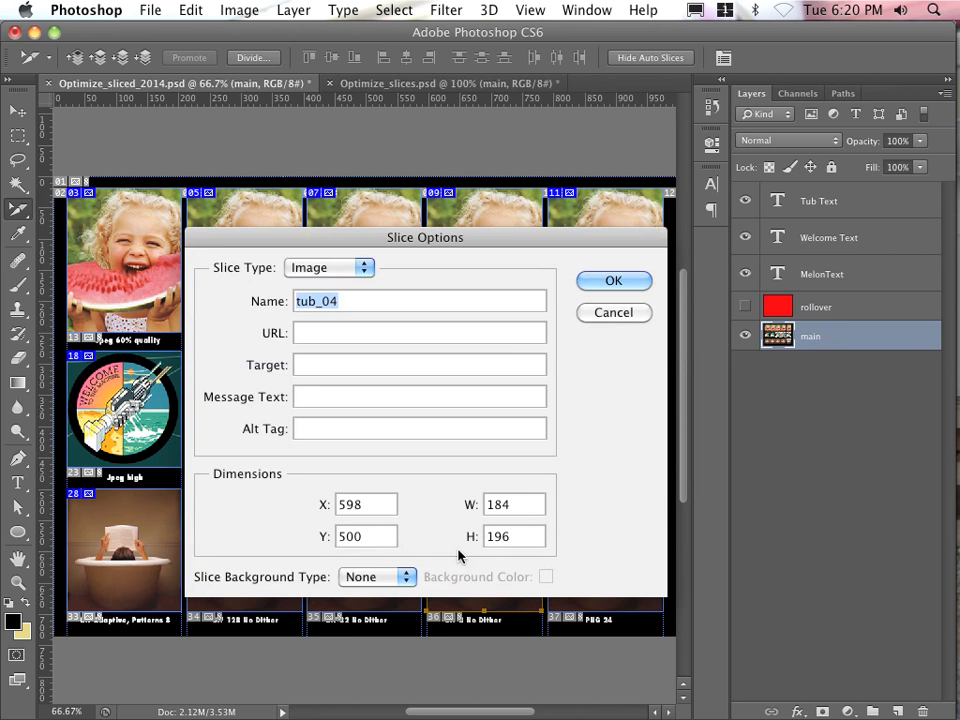
click(613, 283)
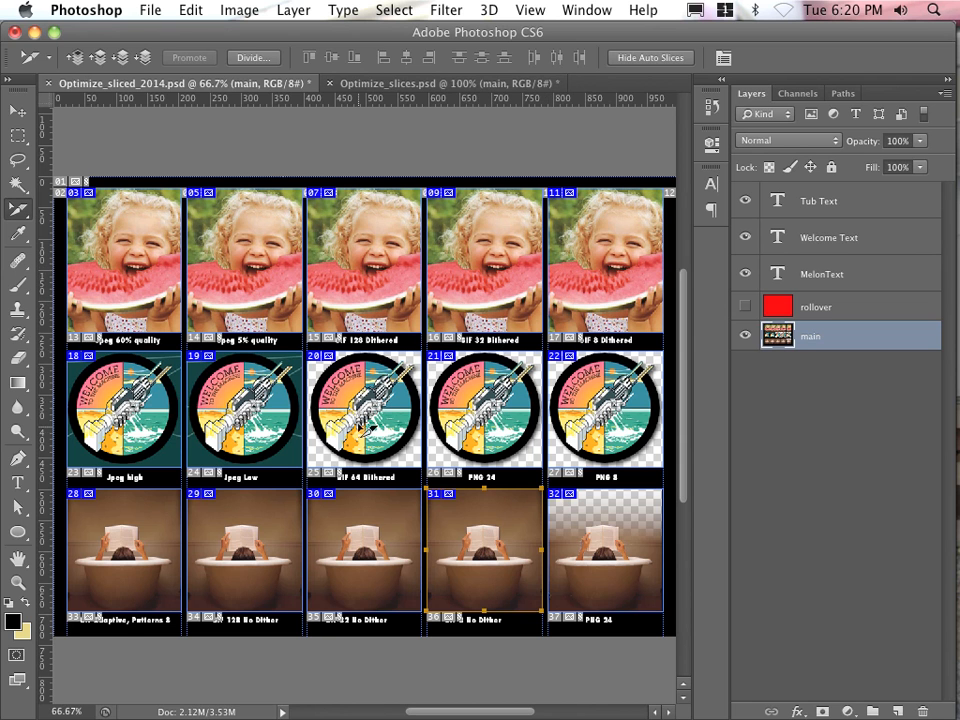
Open Save for Web and apply the GIF 64 Dithered preset to the auto slice holding the GIF 128 Dithered caption.
click(152, 10)
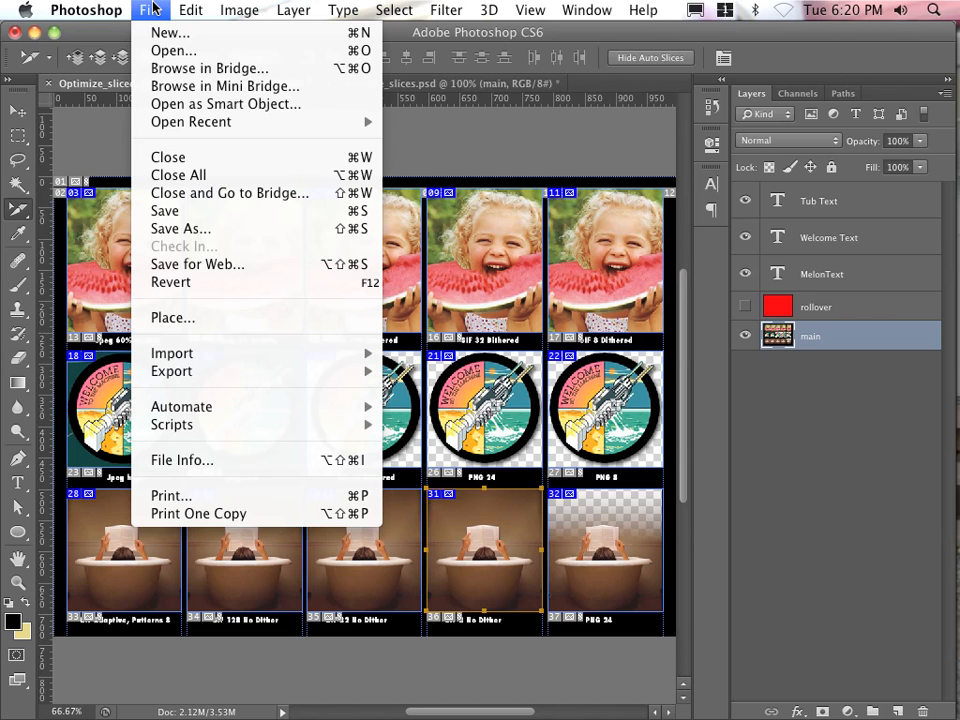
click(196, 264)
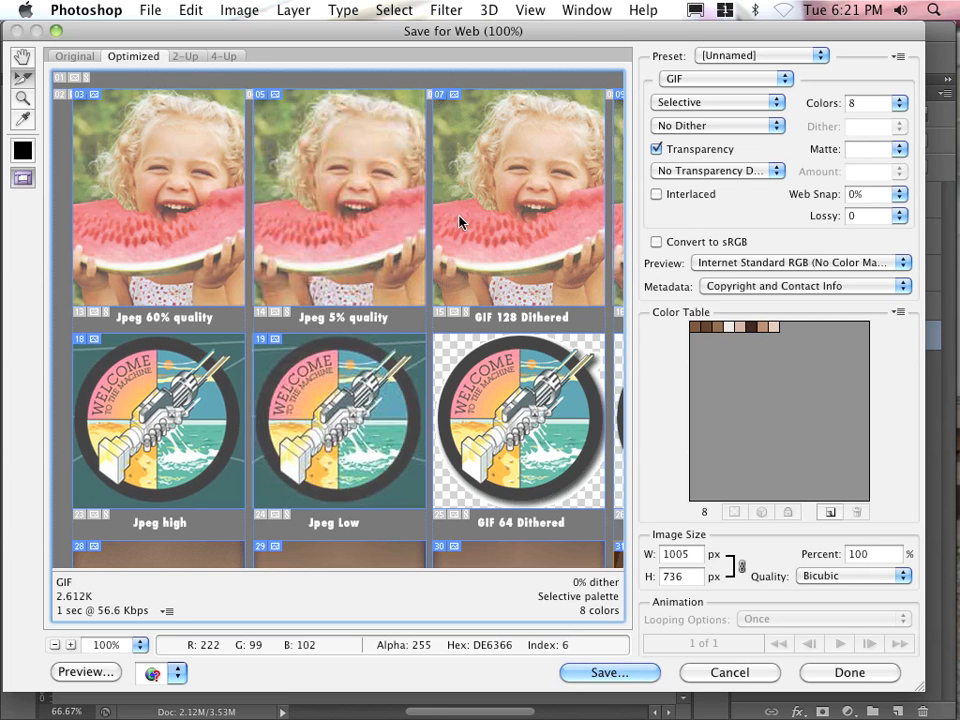
click(62, 337)
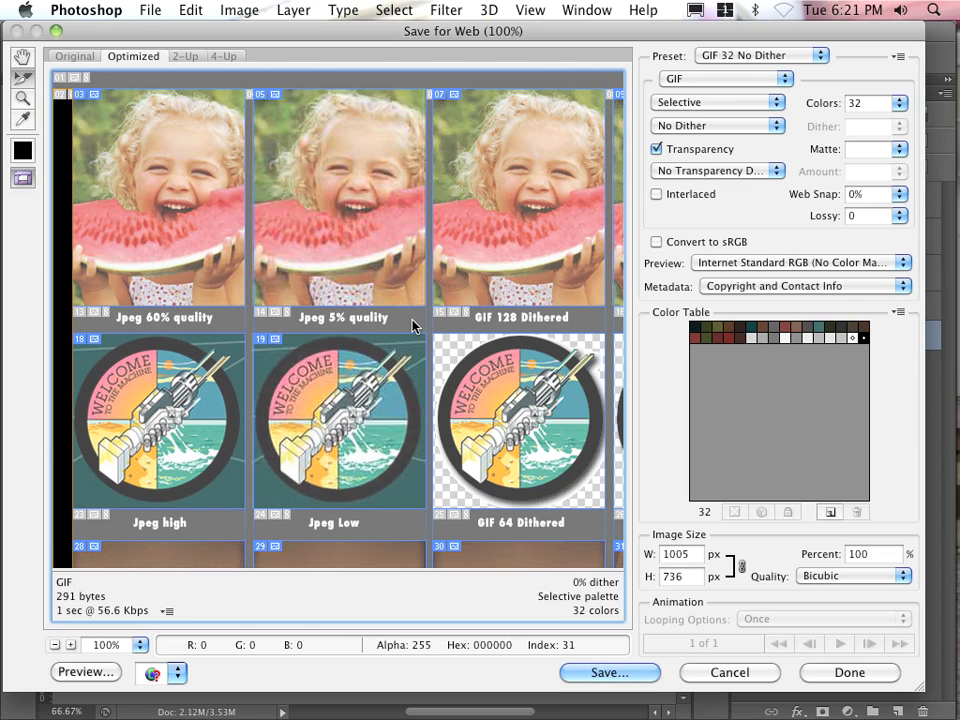
click(465, 321)
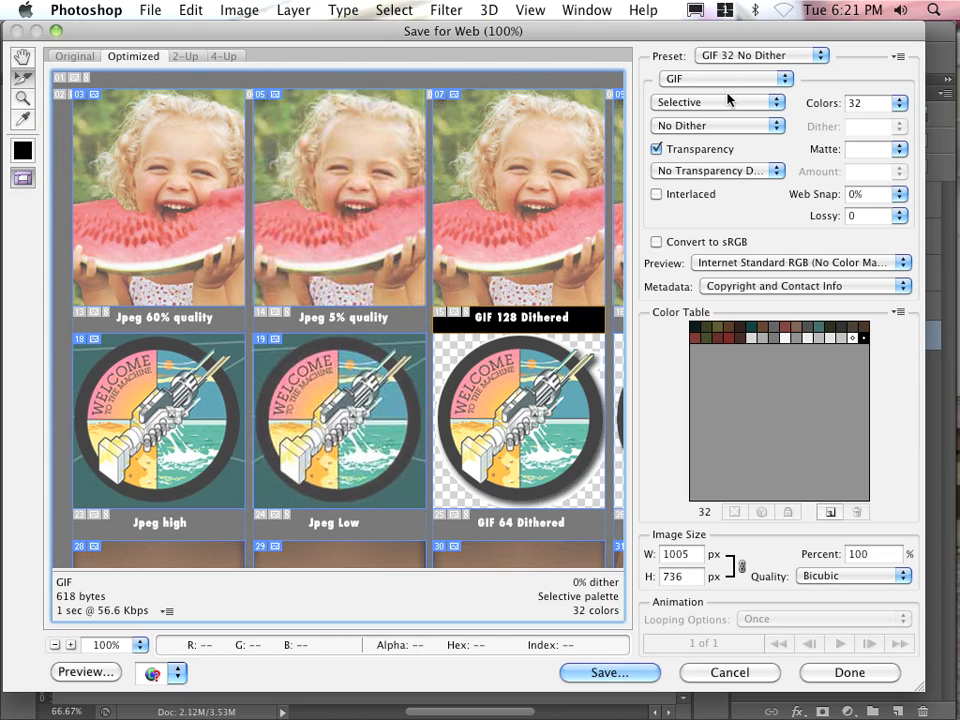
click(782, 56)
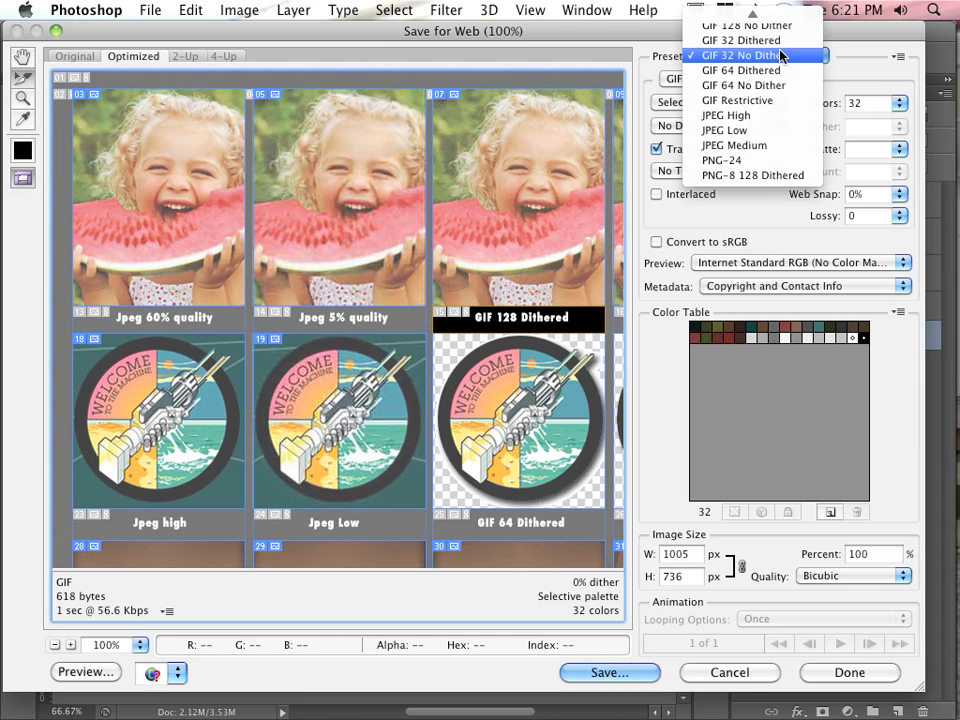
click(778, 70)
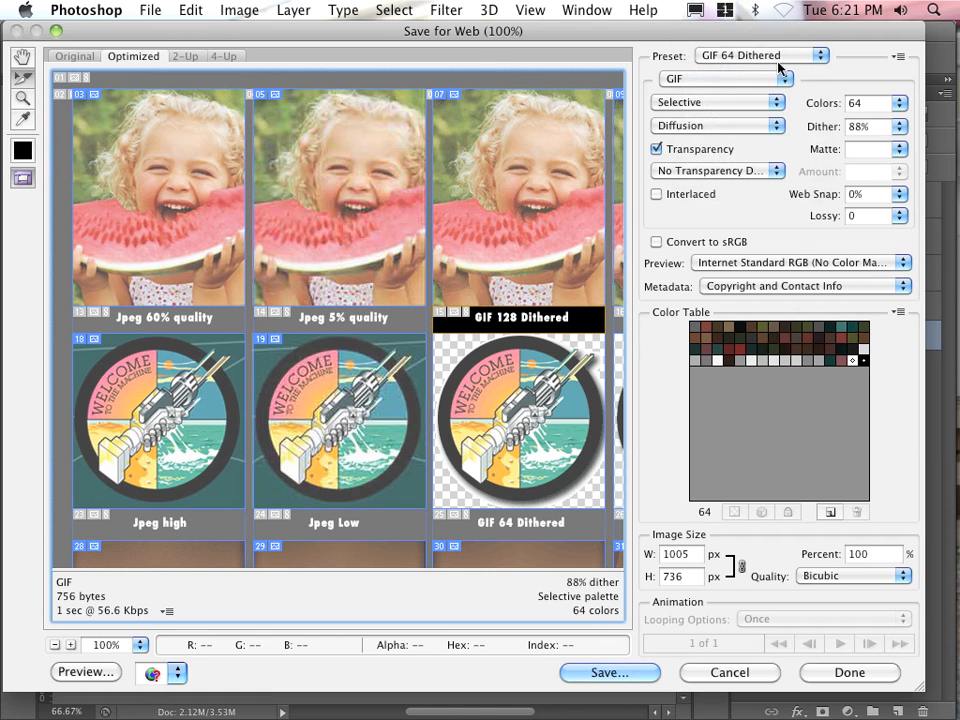
Check that the auto slices along the black border share their settings, and set their GIF colours to 32.
click(126, 79)
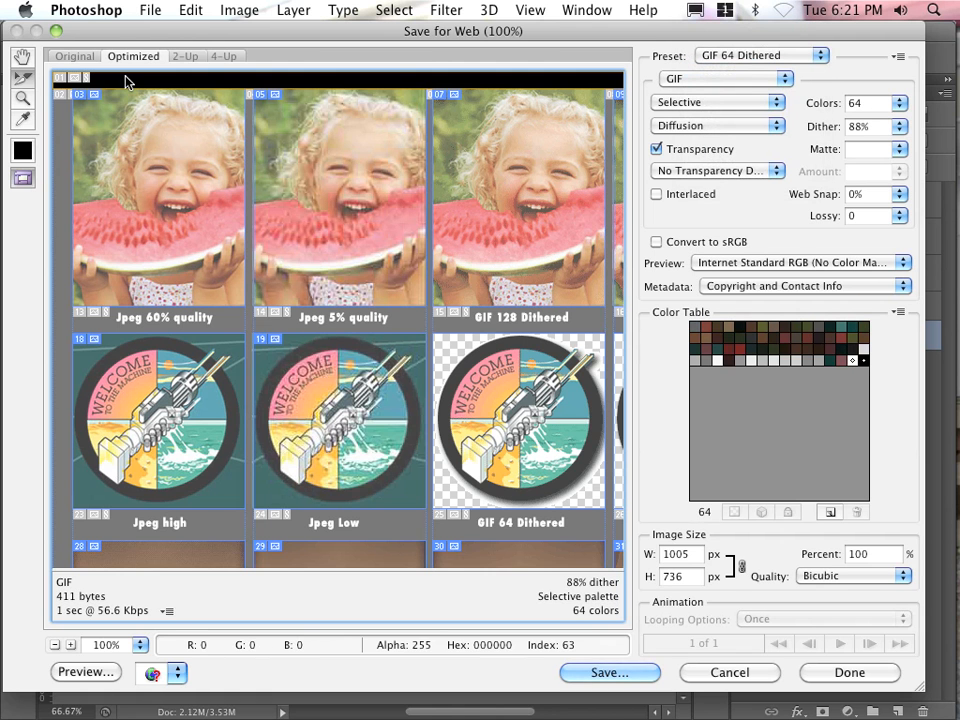
click(62, 138)
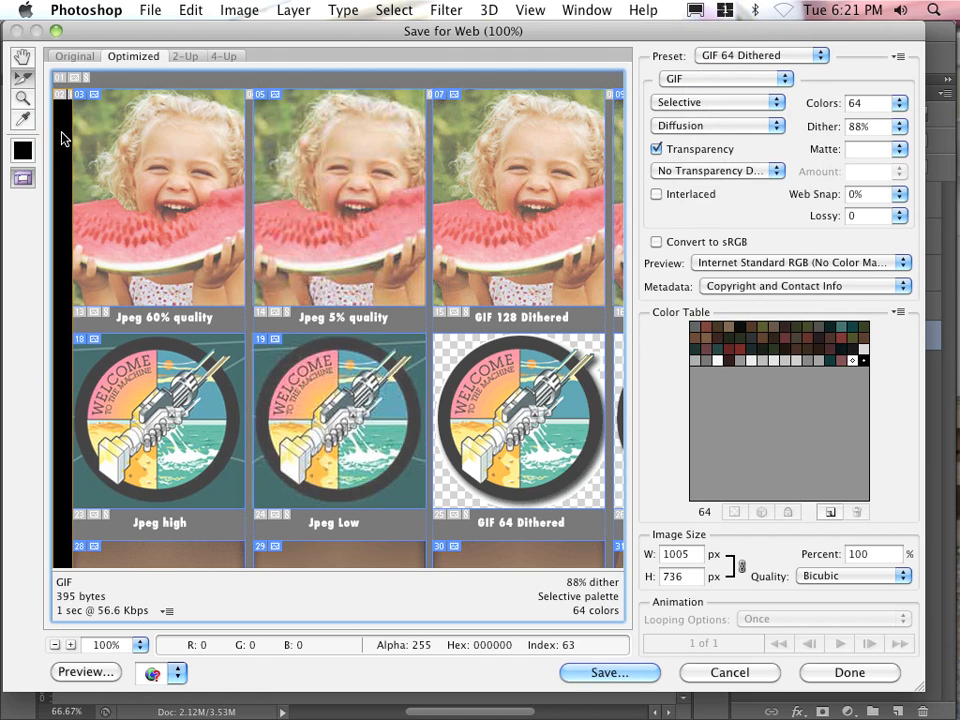
click(131, 82)
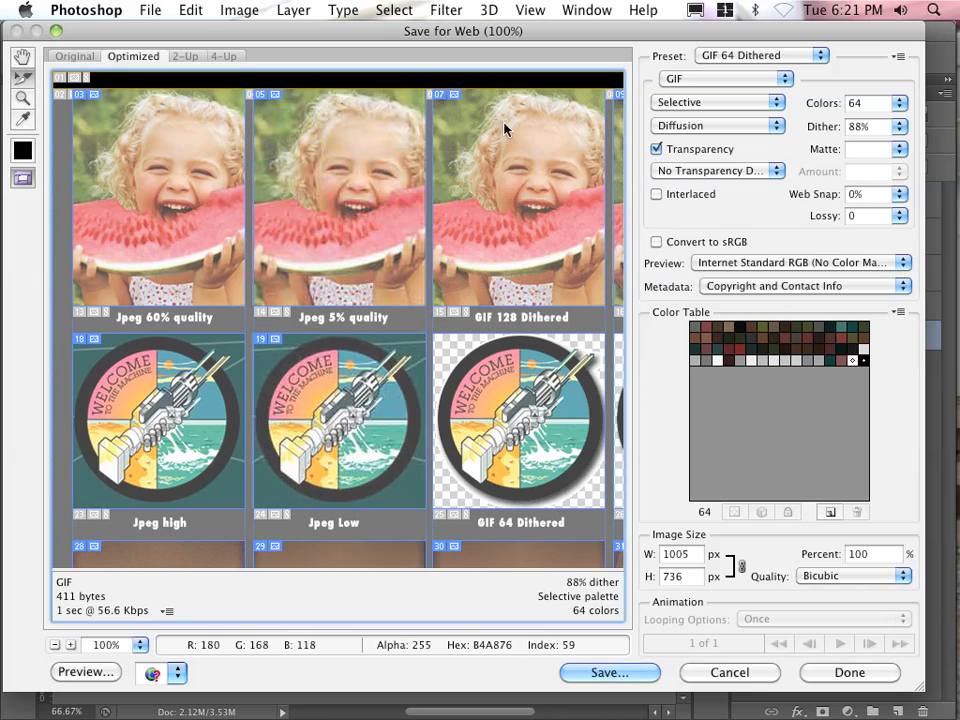
click(900, 103)
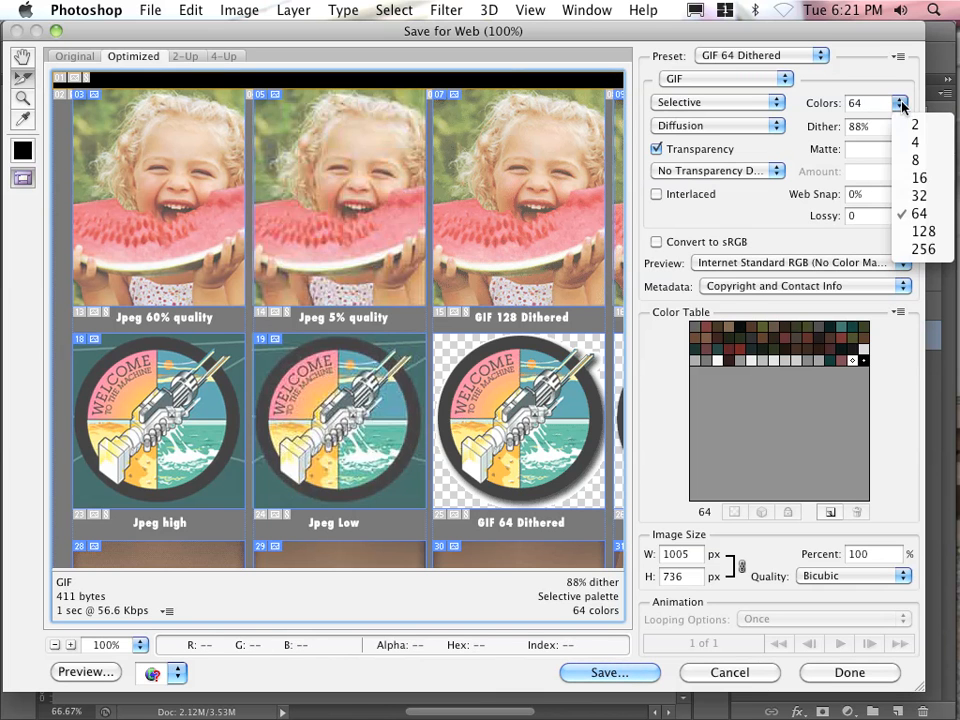
click(914, 196)
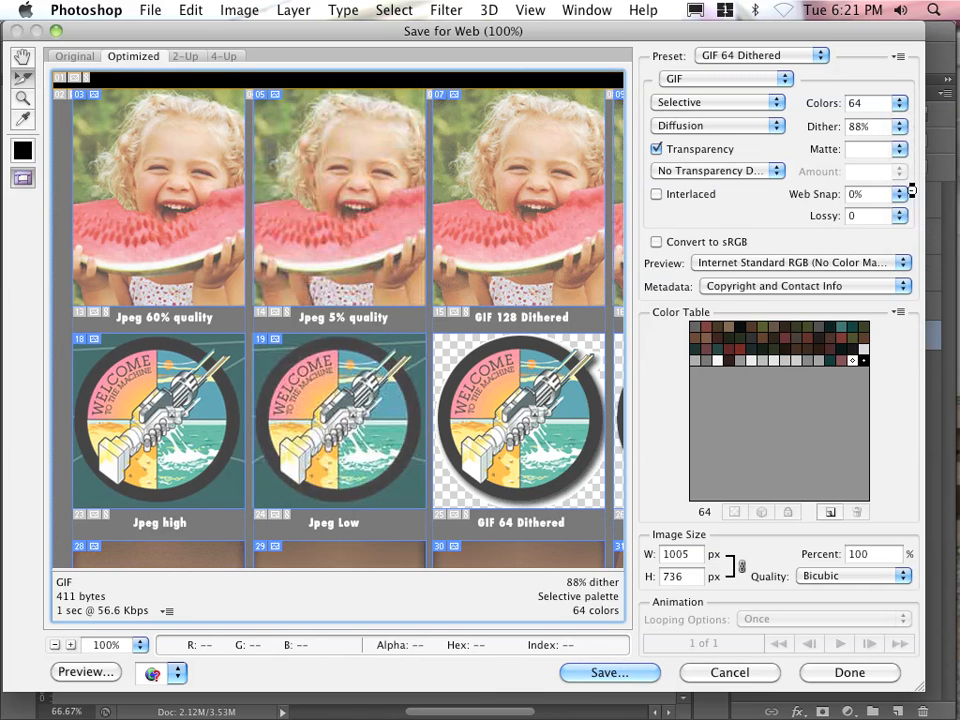
Compare the optimization settings and file sizes of the five watermelon slices, from Jpeg 60% quality to GIF 8 Dithered.
click(204, 195)
click(299, 199)
click(197, 197)
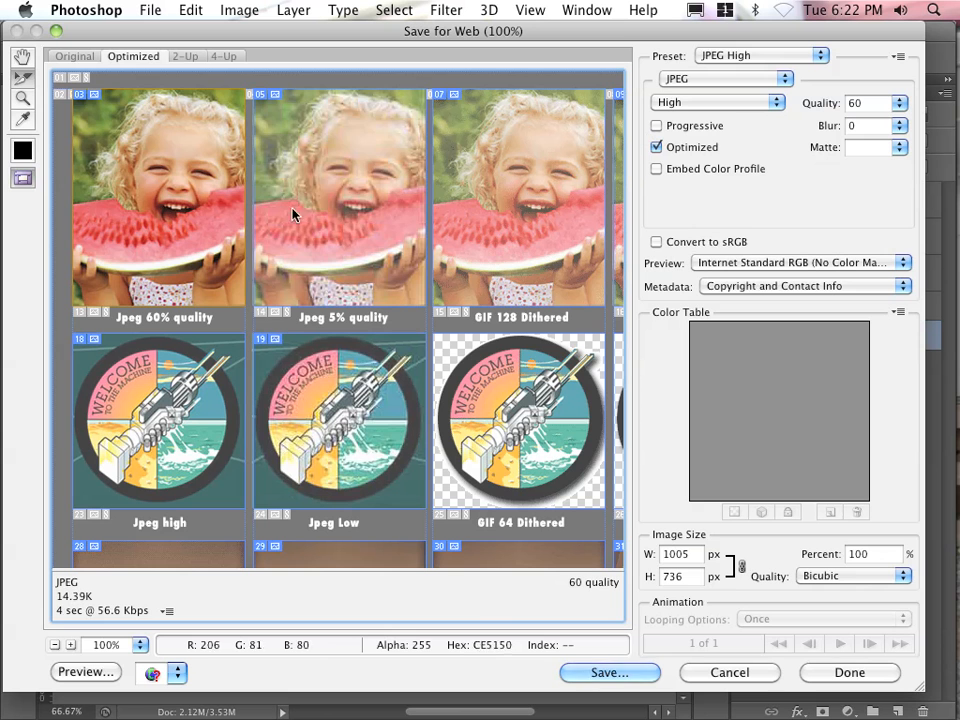
click(322, 213)
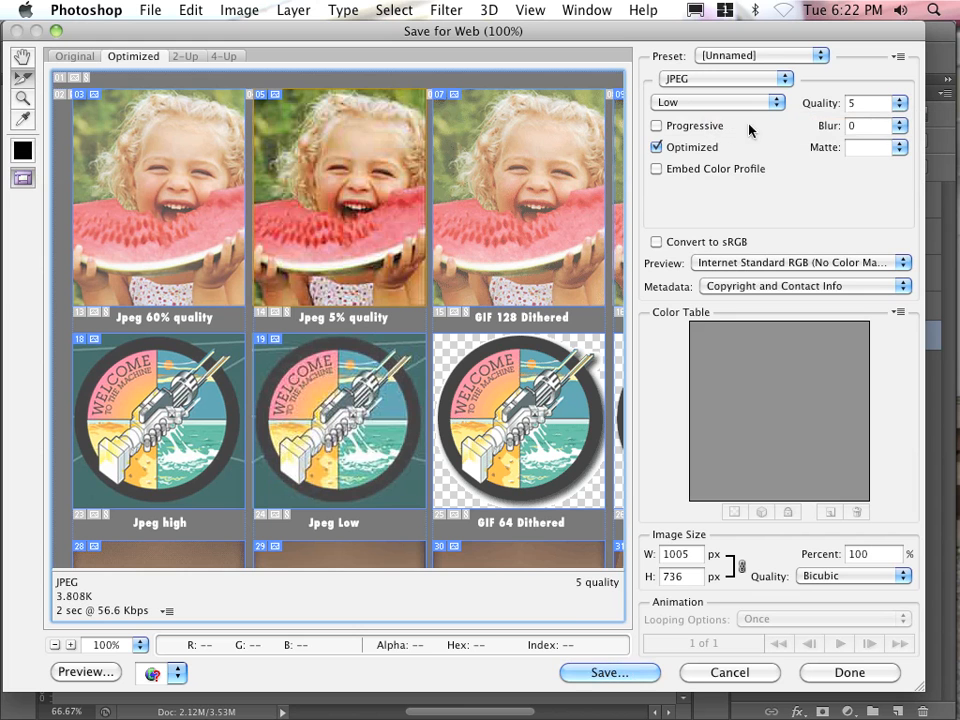
click(520, 172)
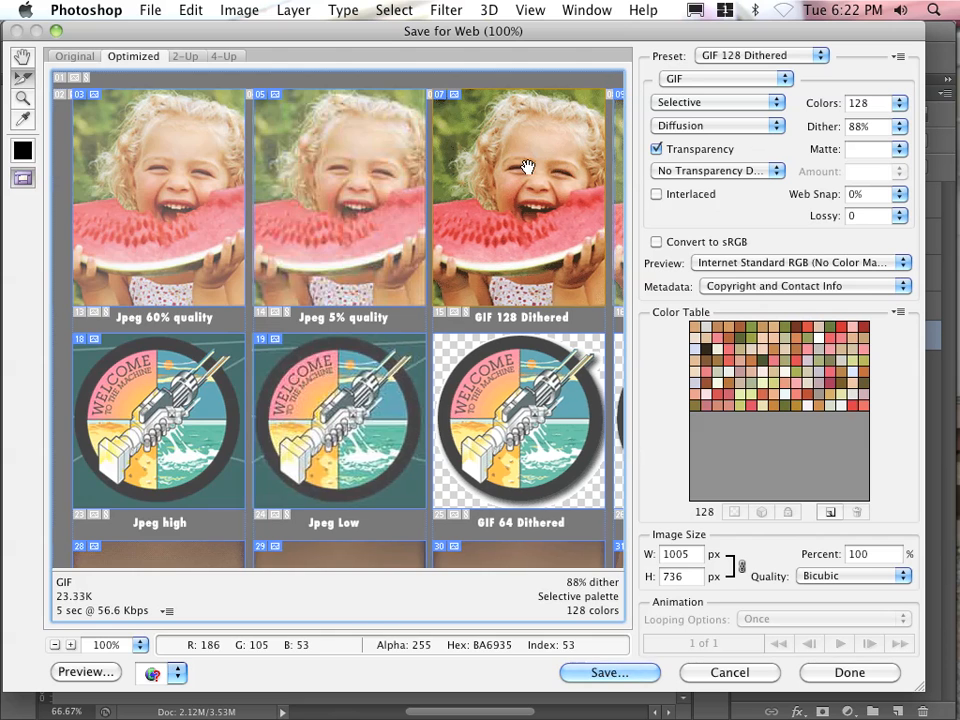
drag(527, 167, 225, 165)
click(366, 173)
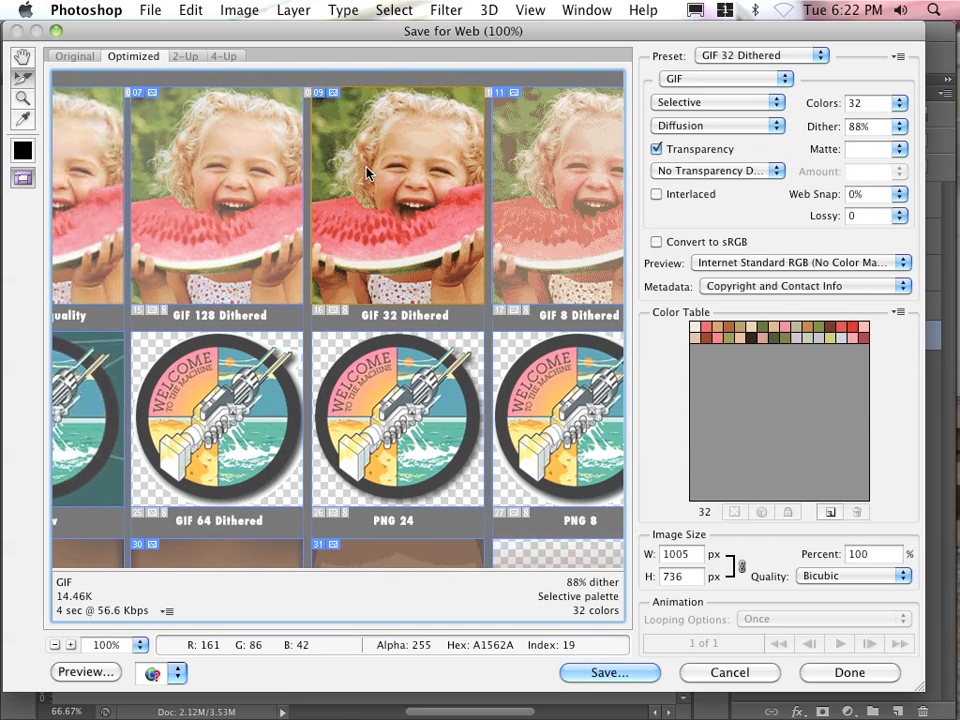
drag(474, 182, 401, 177)
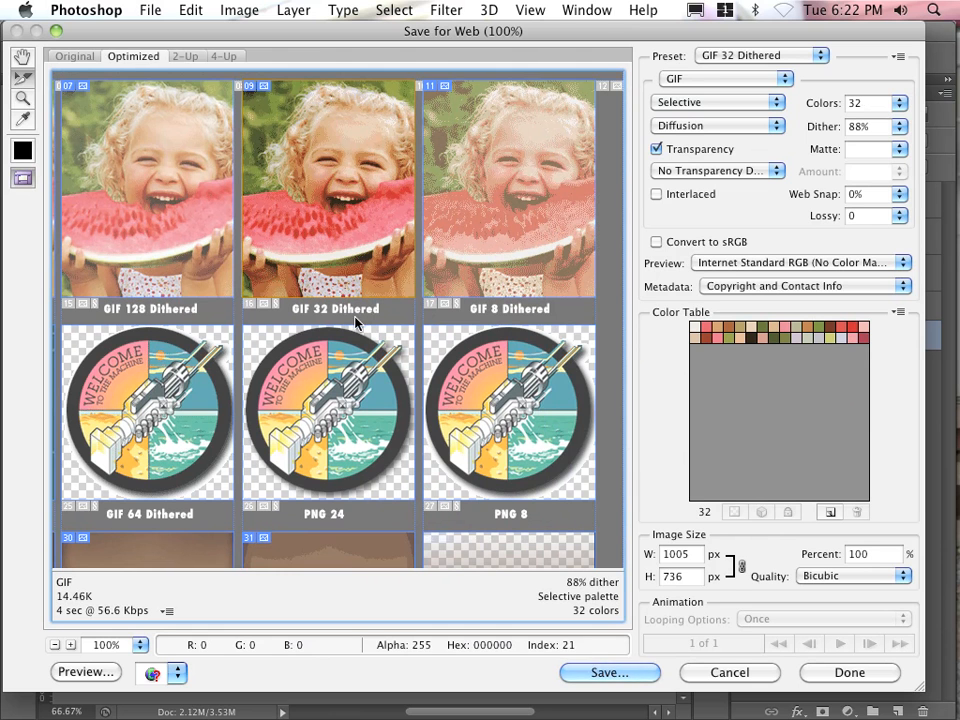
click(527, 215)
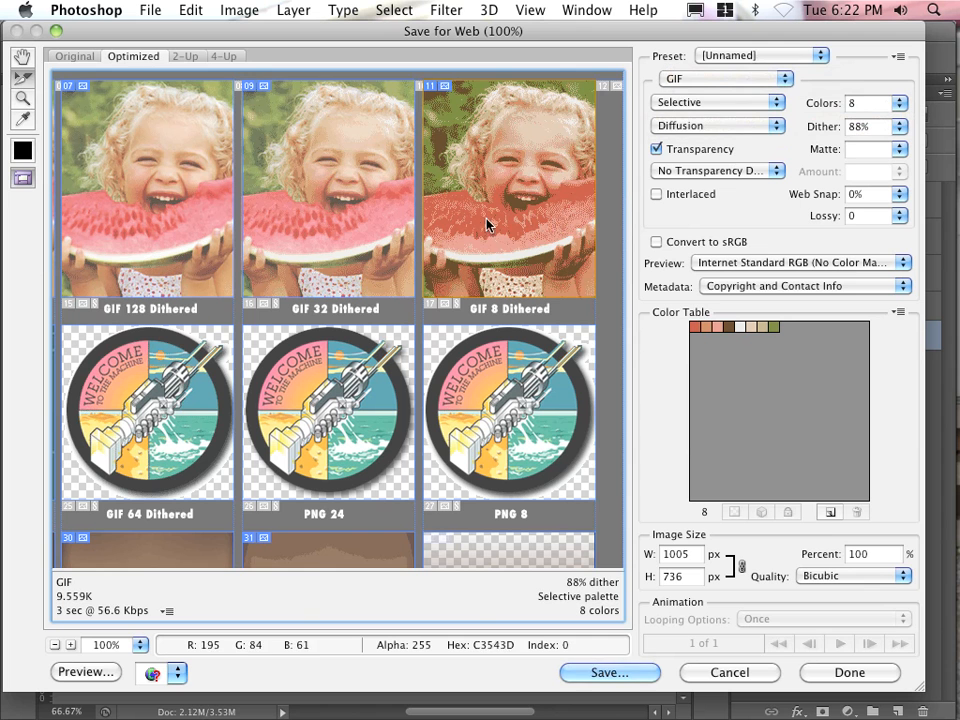
Compare the format settings and file sizes of the PNG 8, PNG 24 and GIF 64 Dithered Welcome to the Machine slices.
scroll(390, 310, down, 5)
scroll(390, 310, left, 2)
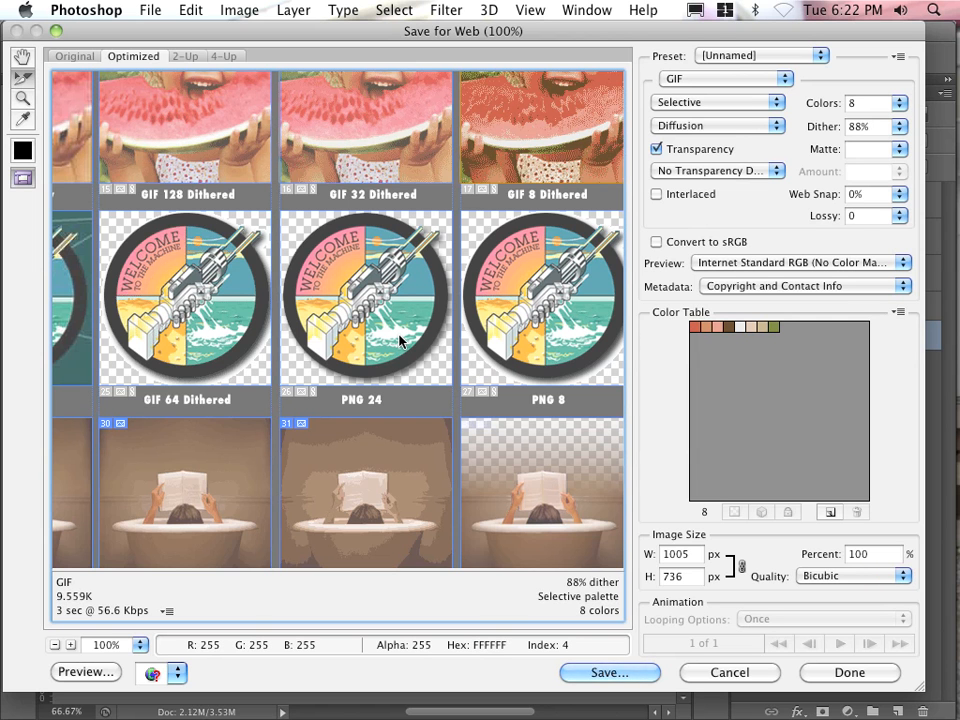
click(562, 317)
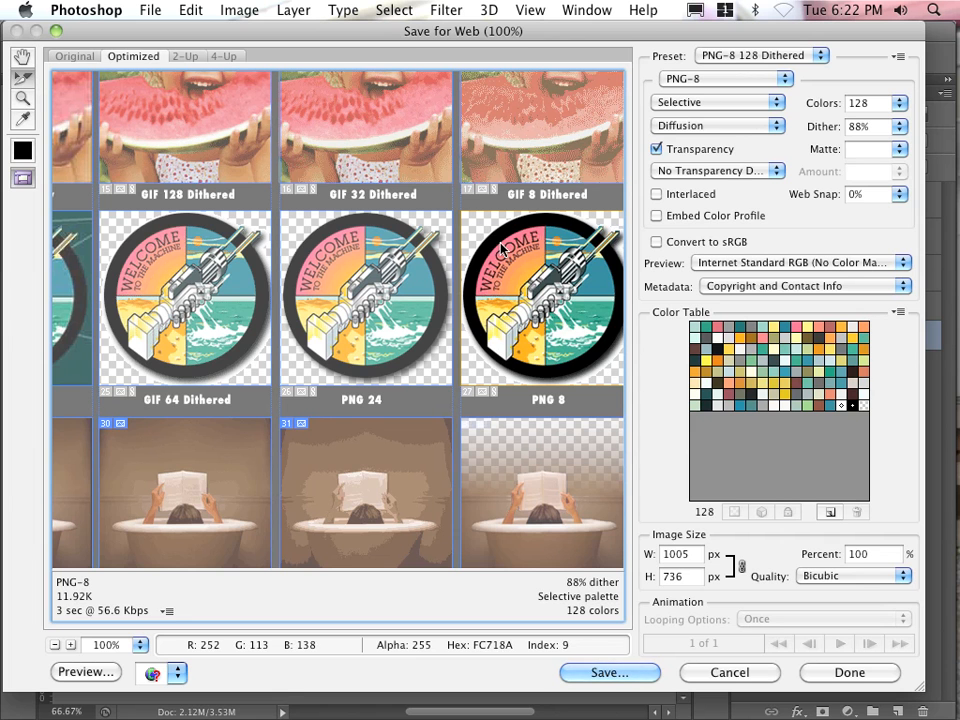
click(342, 310)
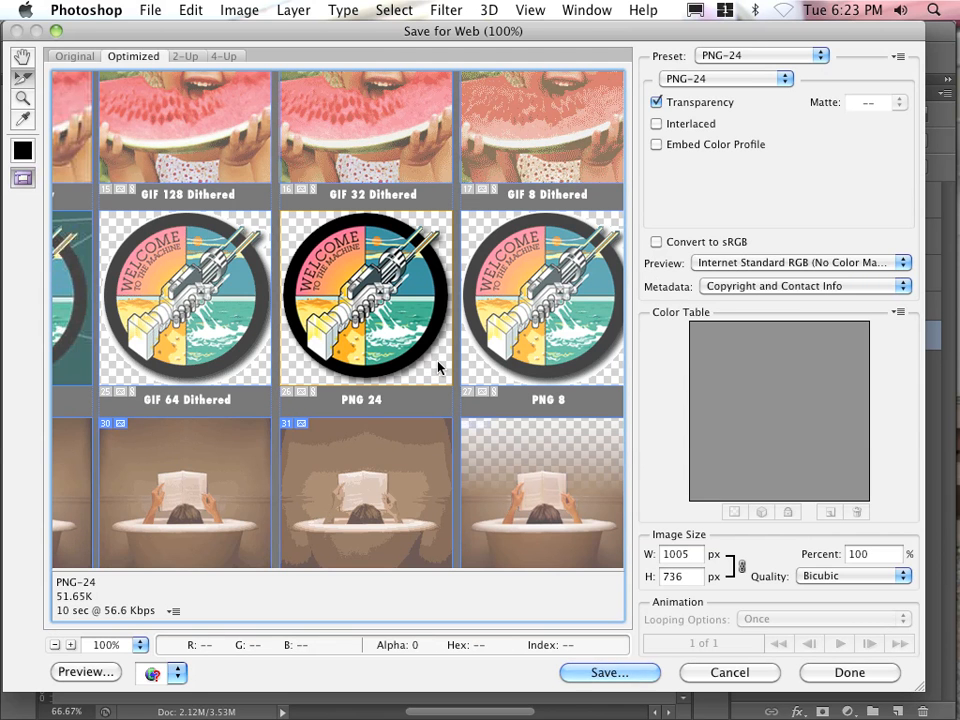
click(232, 333)
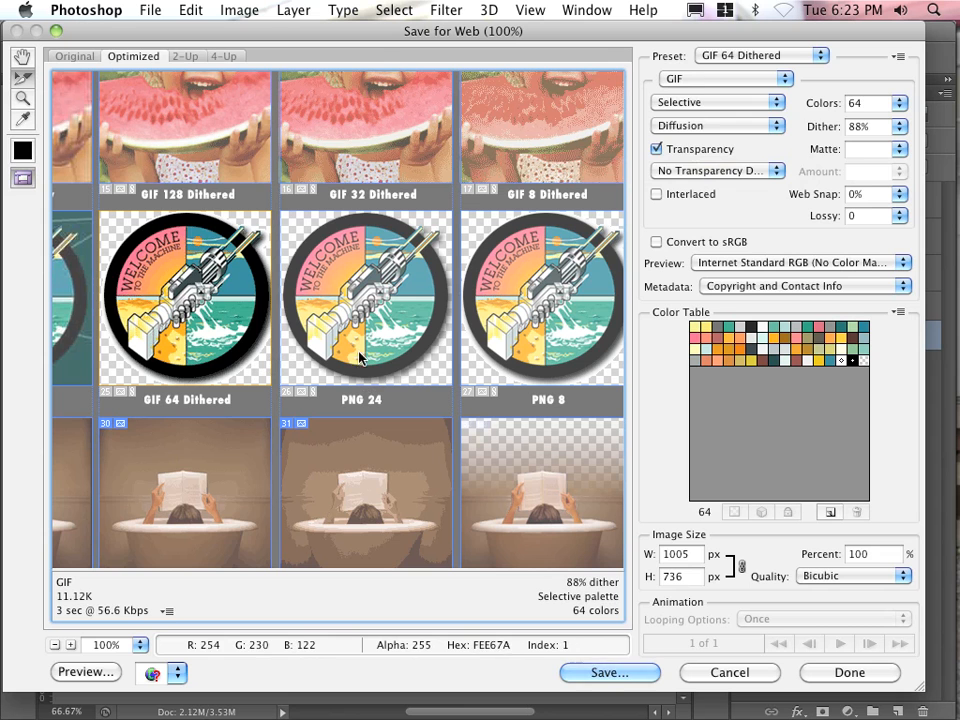
click(377, 322)
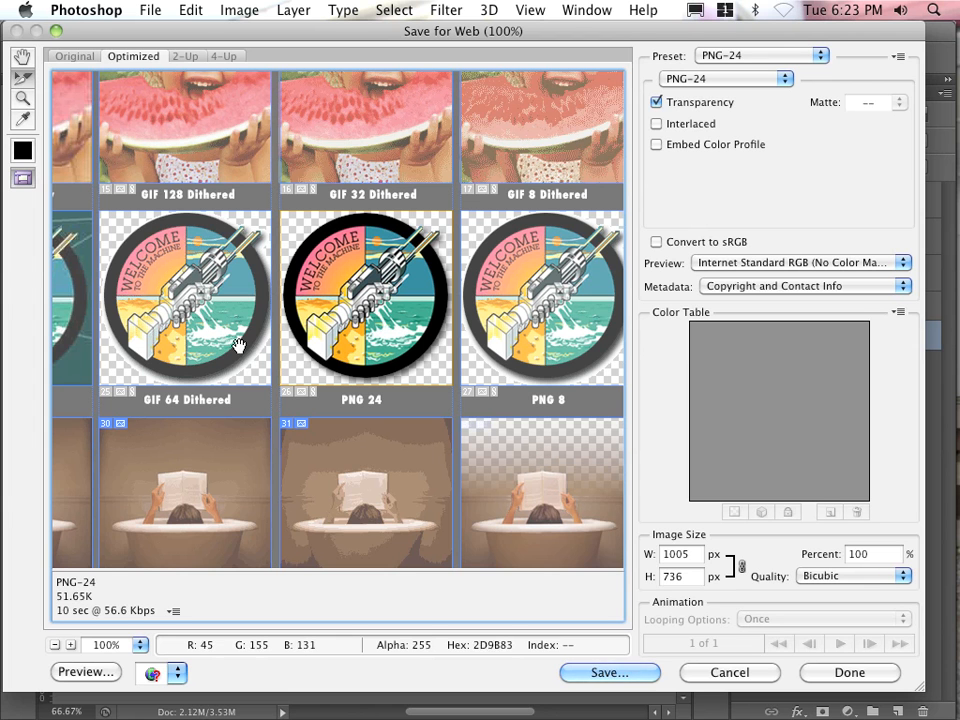
Compare the quality settings and file sizes of the Jpeg high and Jpeg Low Welcome to the Machine slices.
drag(198, 347, 401, 342)
drag(274, 337, 450, 335)
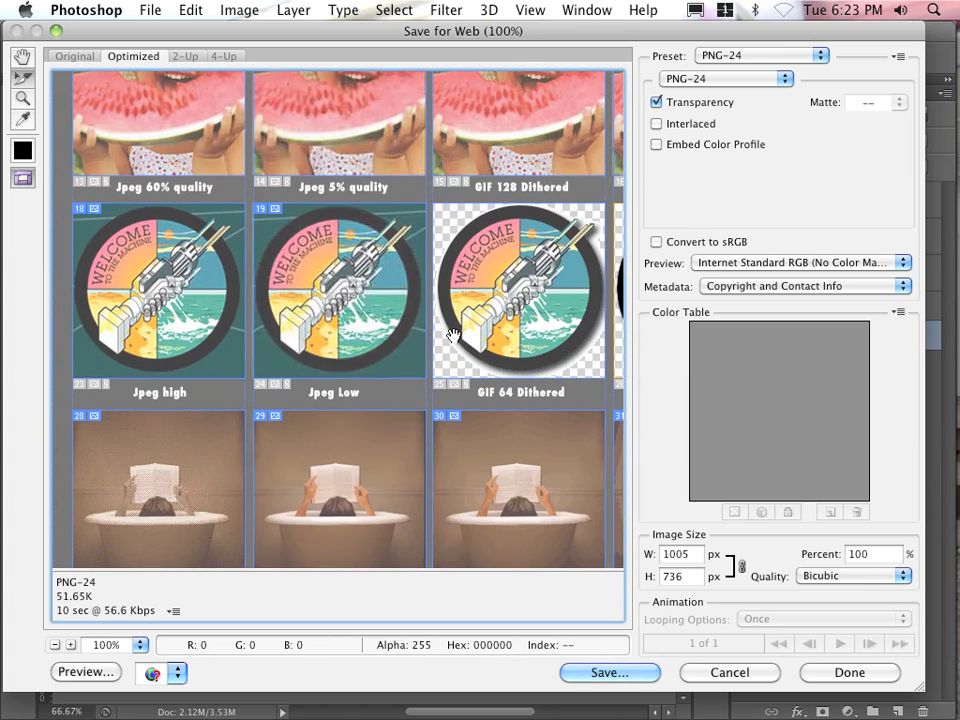
click(357, 318)
click(209, 317)
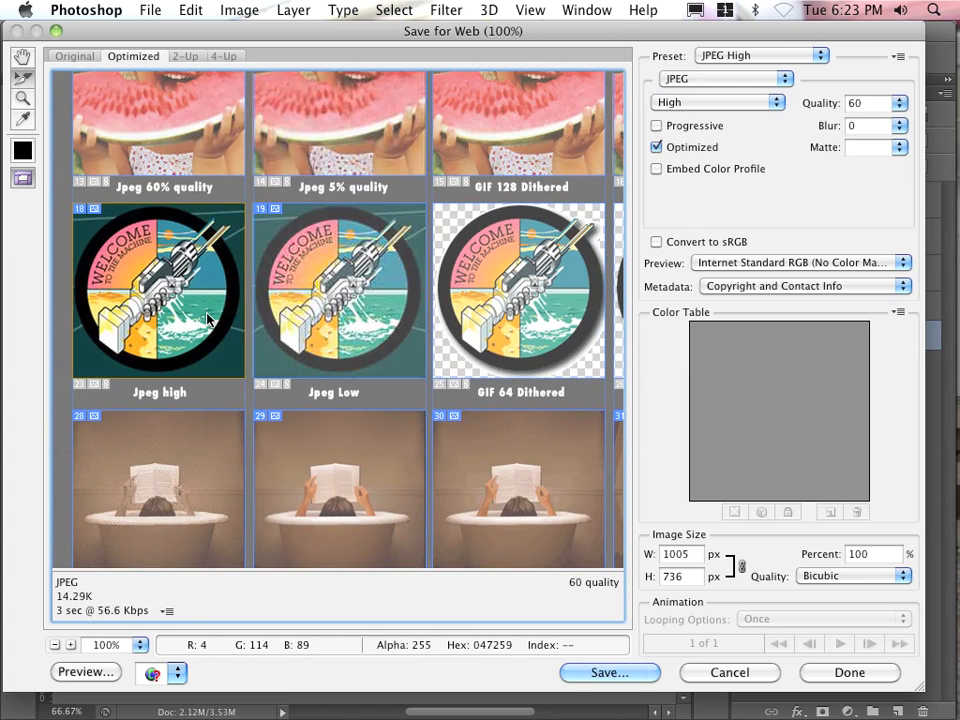
click(325, 320)
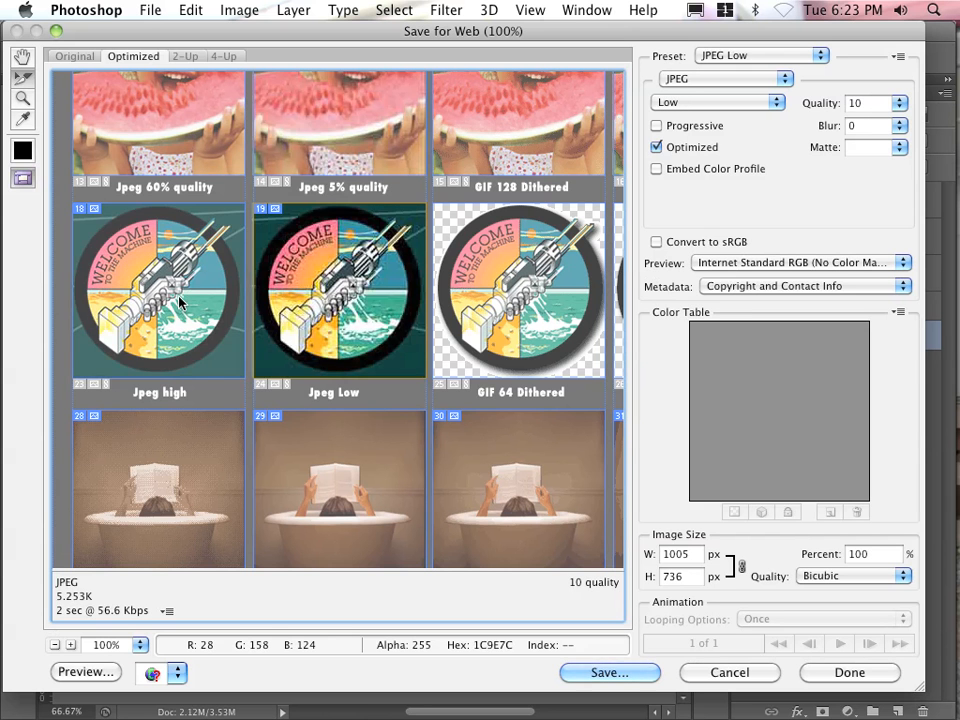
click(179, 299)
click(330, 302)
click(183, 312)
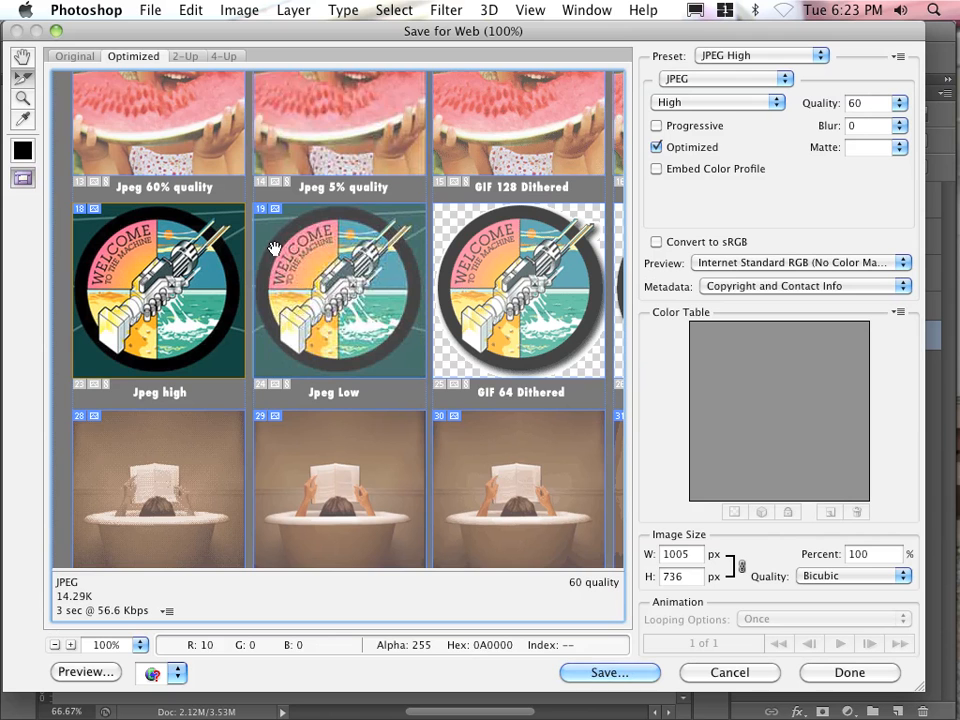
Examine the optimization settings and file sizes of the GIF Adaptive, PNG 24 and GIF 8 No Dither bathtub slices.
drag(268, 375, 265, 248)
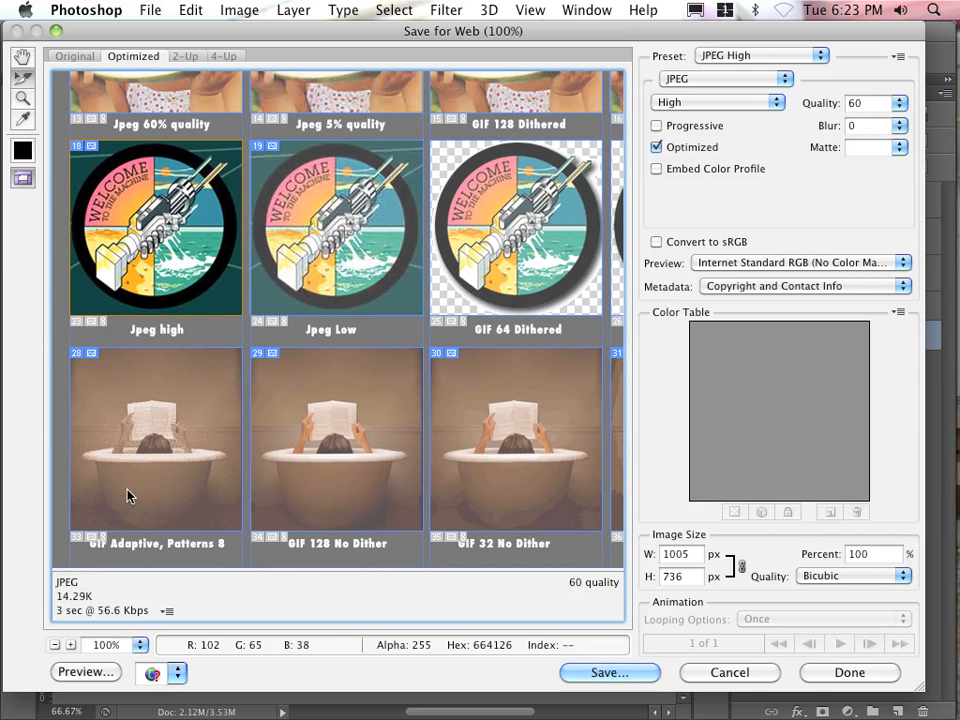
click(147, 440)
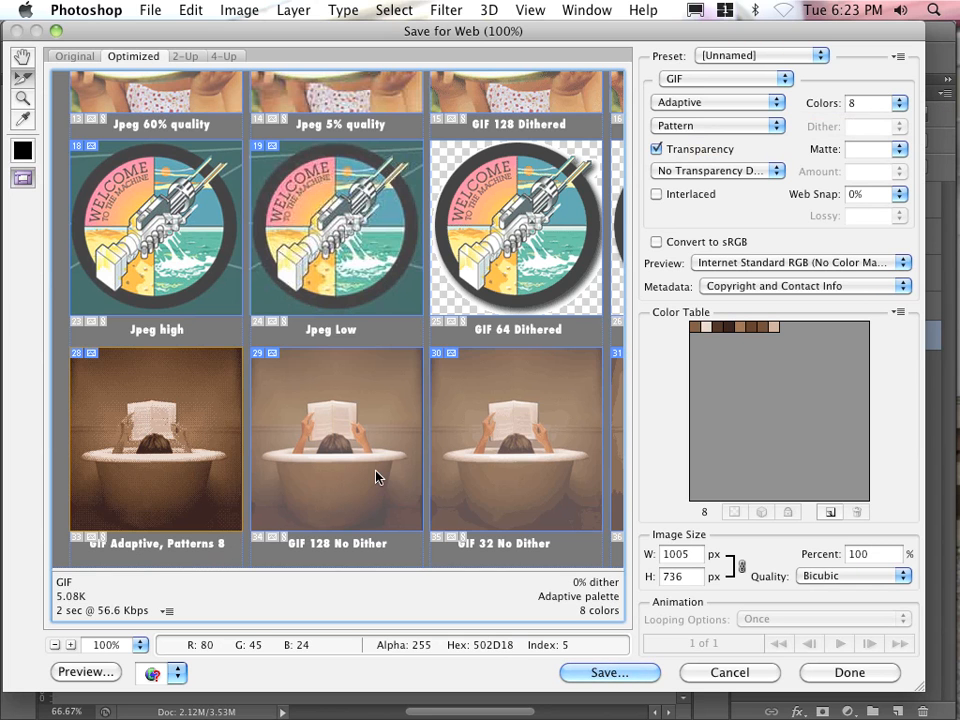
drag(377, 471, 240, 471)
drag(496, 441, 361, 441)
drag(497, 441, 399, 441)
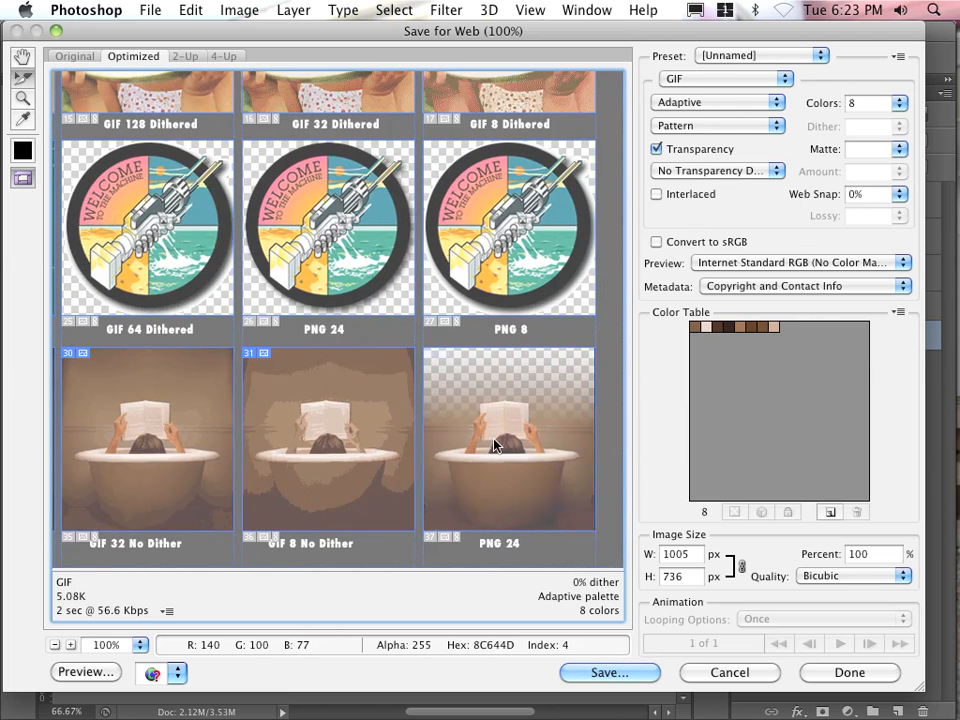
click(493, 444)
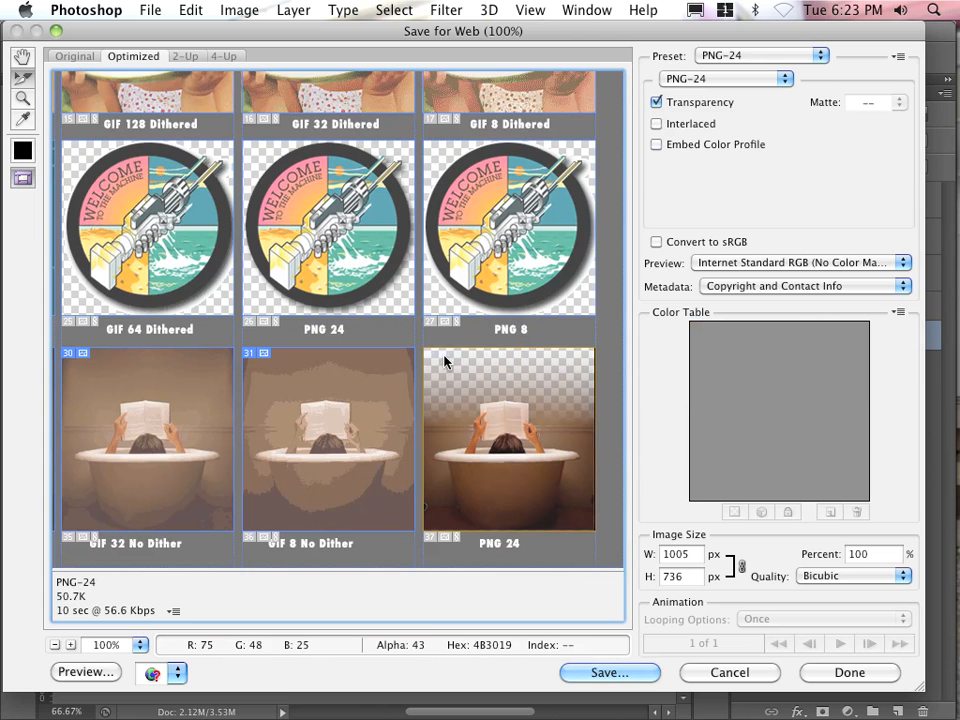
click(341, 428)
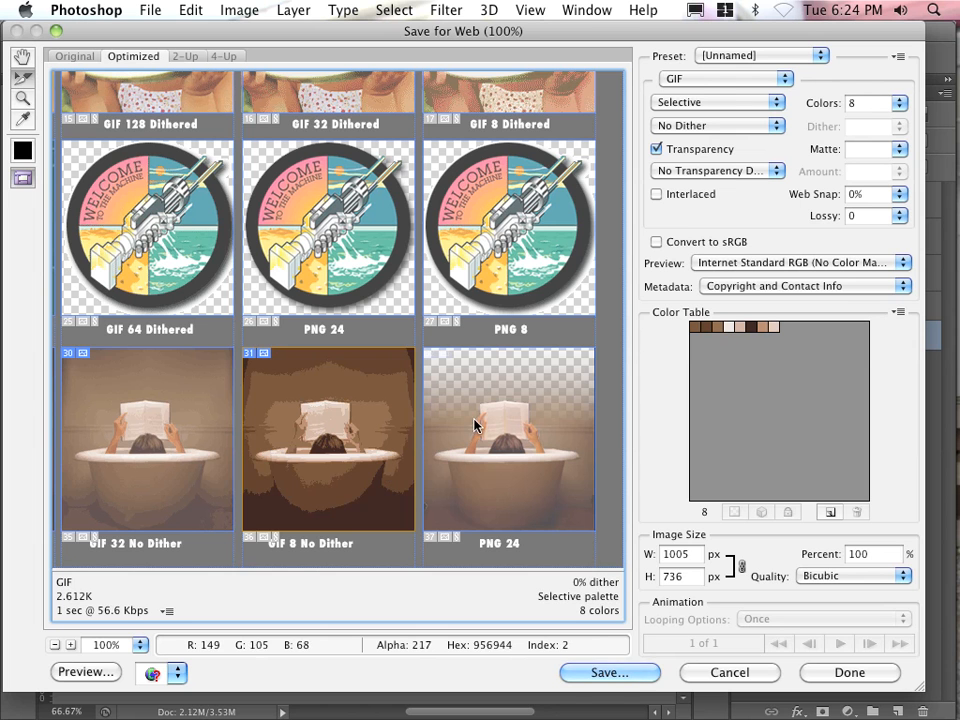
drag(241, 437, 343, 433)
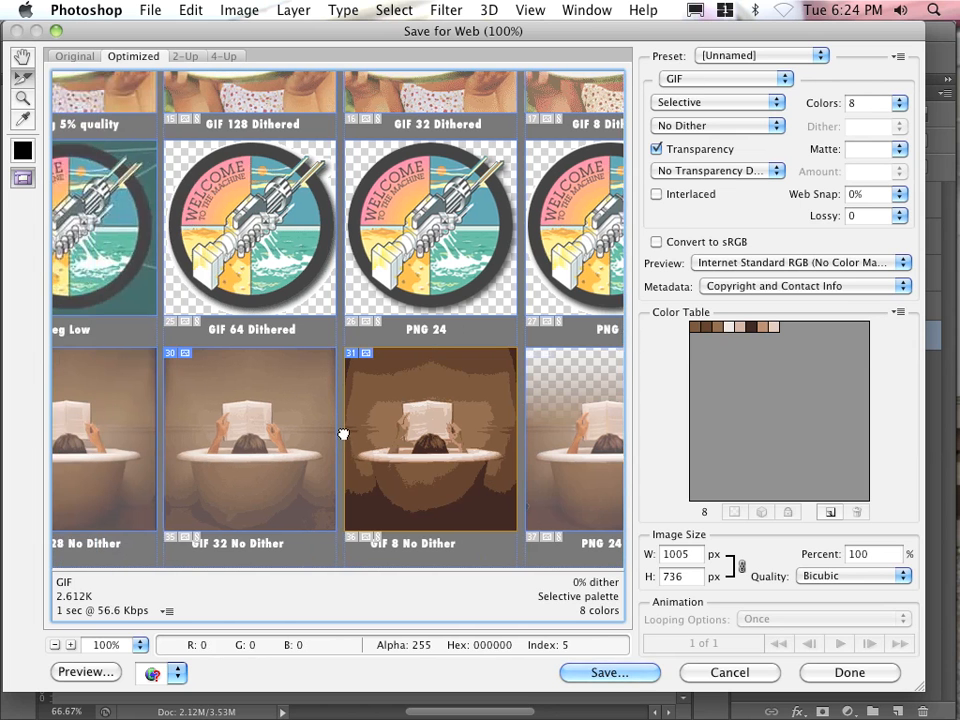
Start saving the optimized slices and choose the site_root_compression folder inside ImageMap on the Desktop as the destination.
click(621, 672)
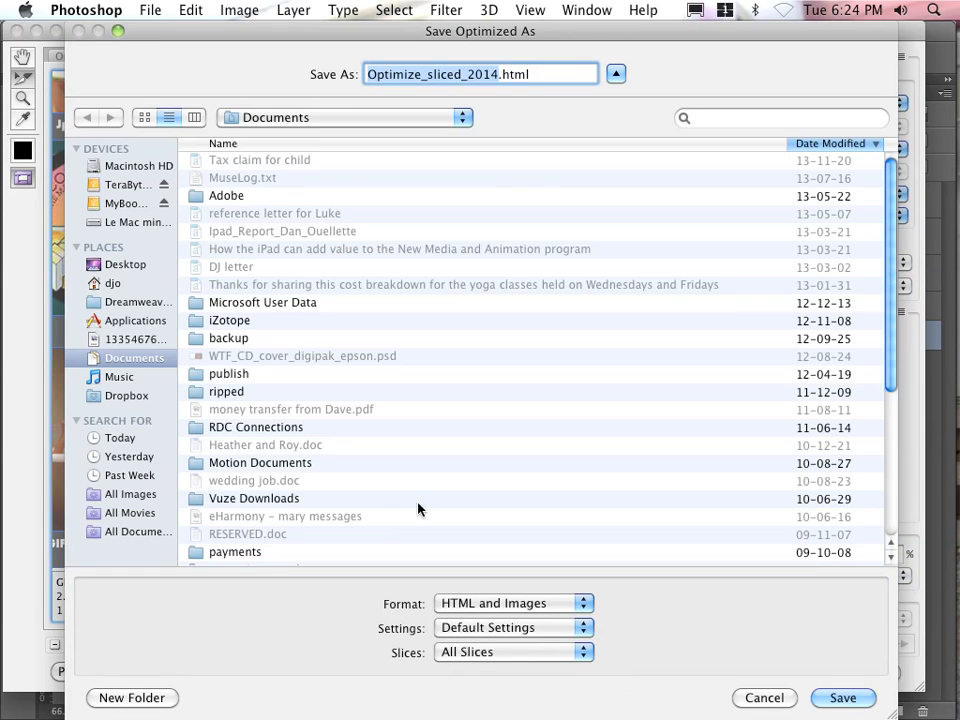
click(126, 265)
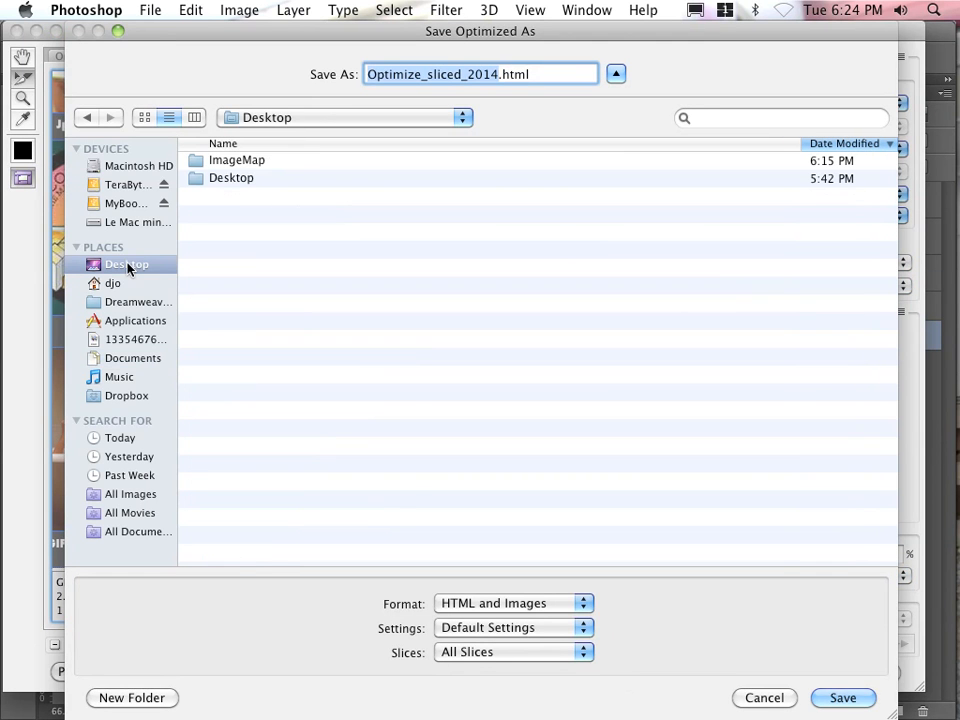
double_click(240, 163)
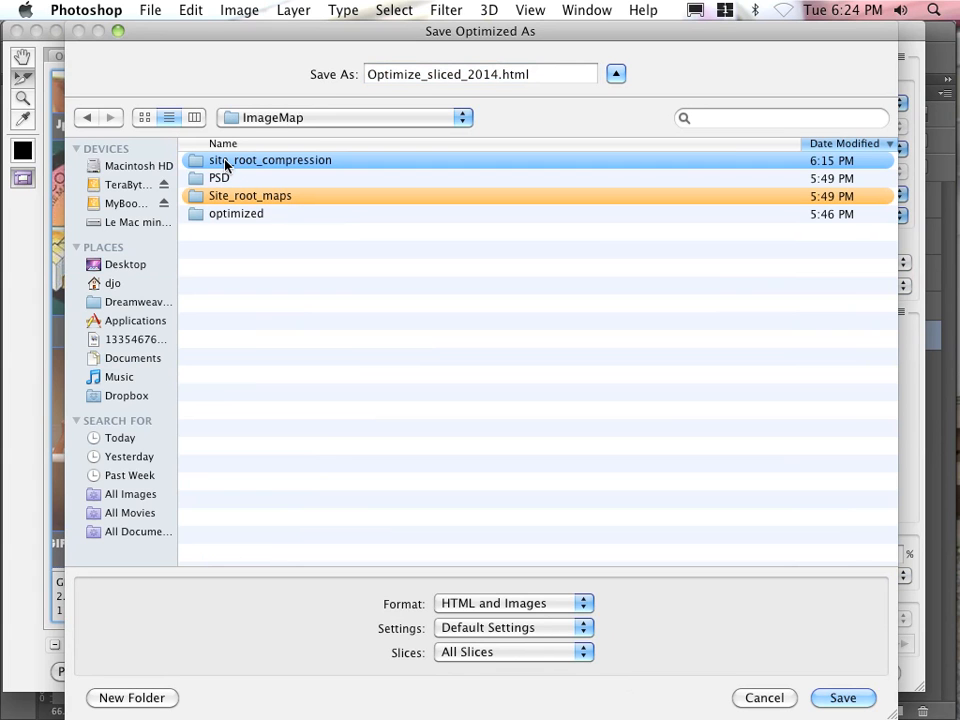
click(226, 163)
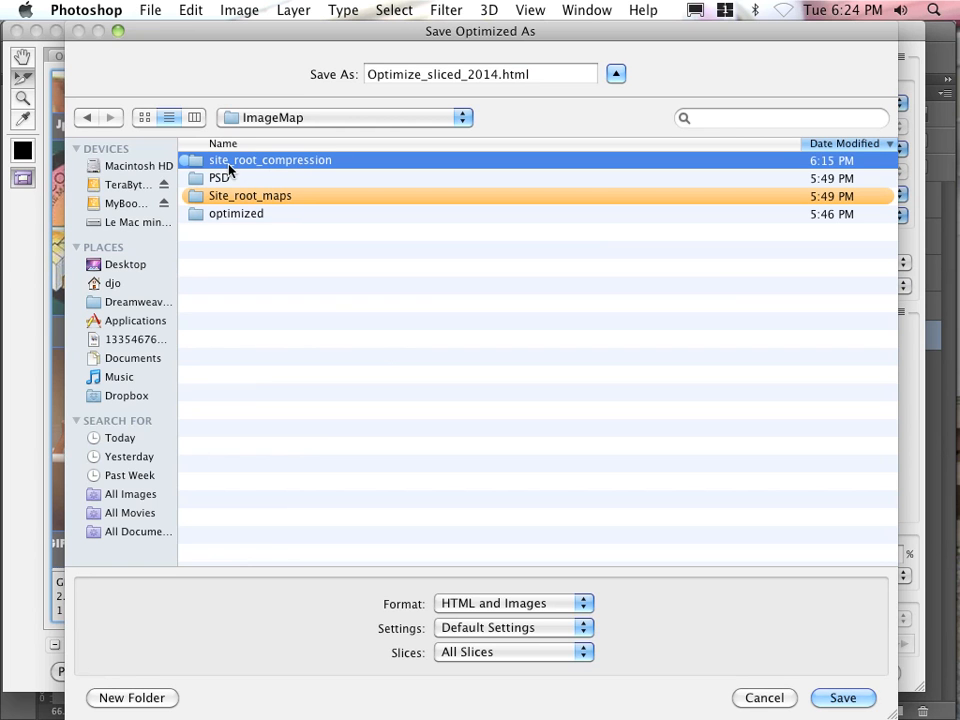
double_click(287, 163)
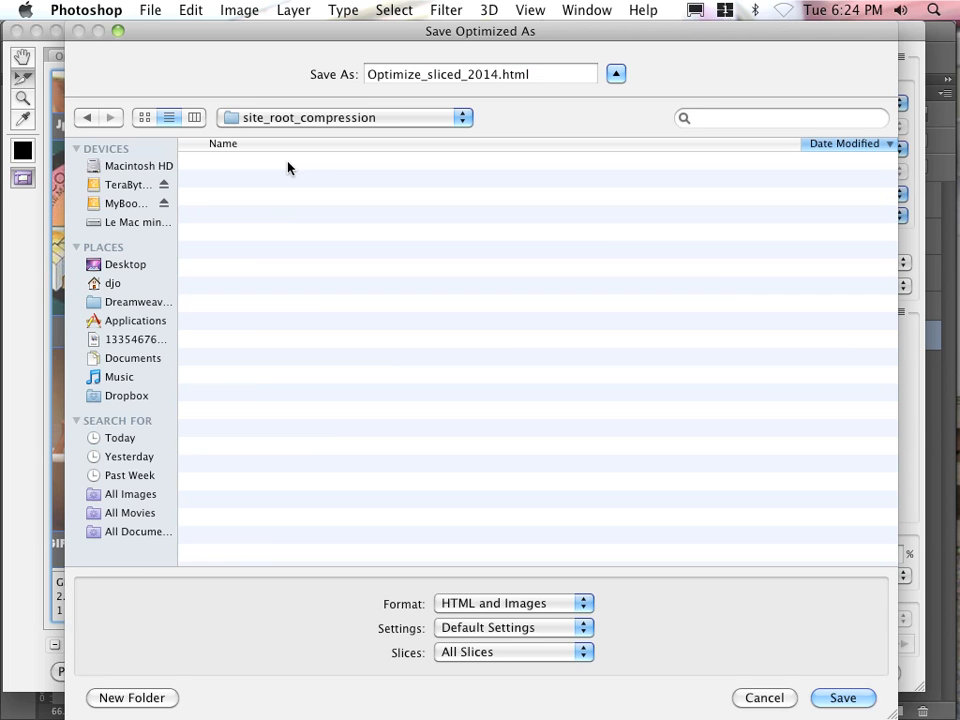
Keep the images subfolder in the Saving Files output settings and save all slices as HTML and Images under Optimize_sliced_2014.html.
click(490, 628)
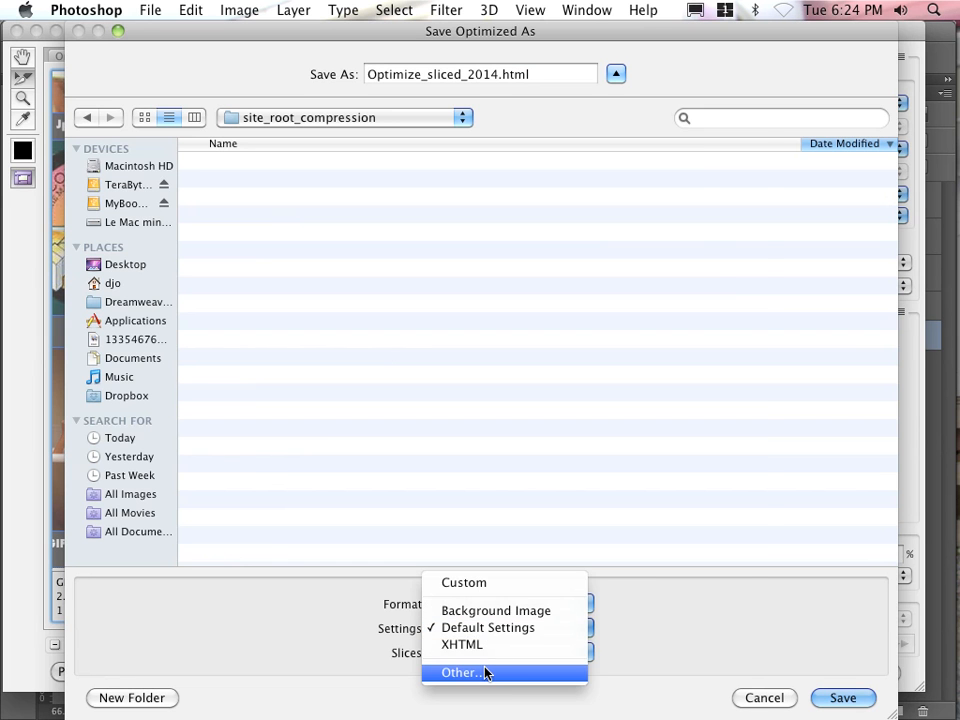
click(486, 672)
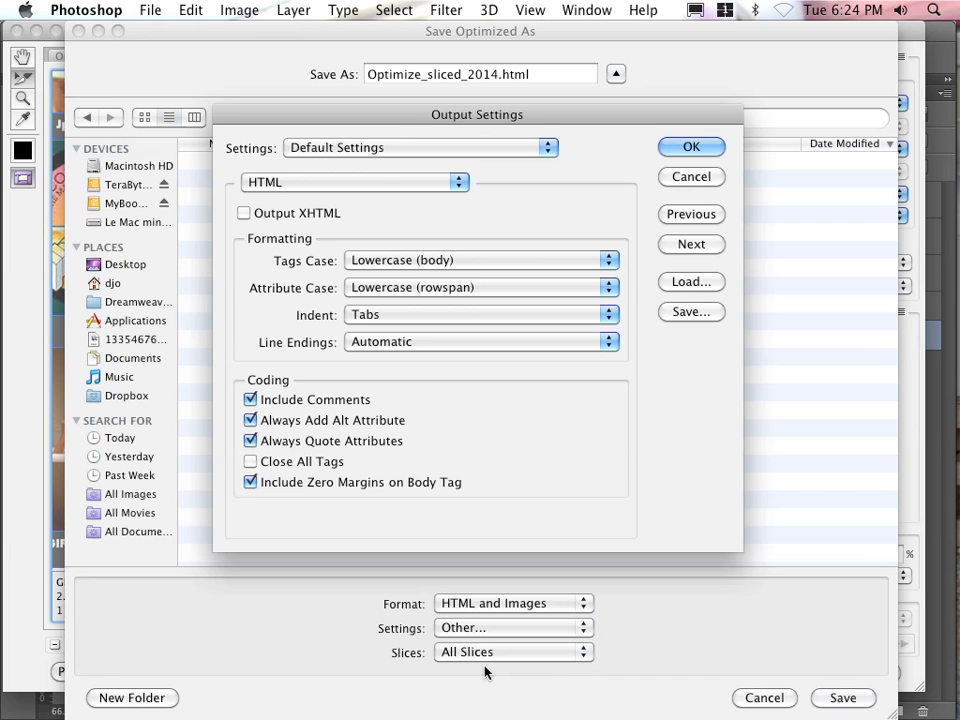
click(673, 248)
click(673, 248)
click(673, 248)
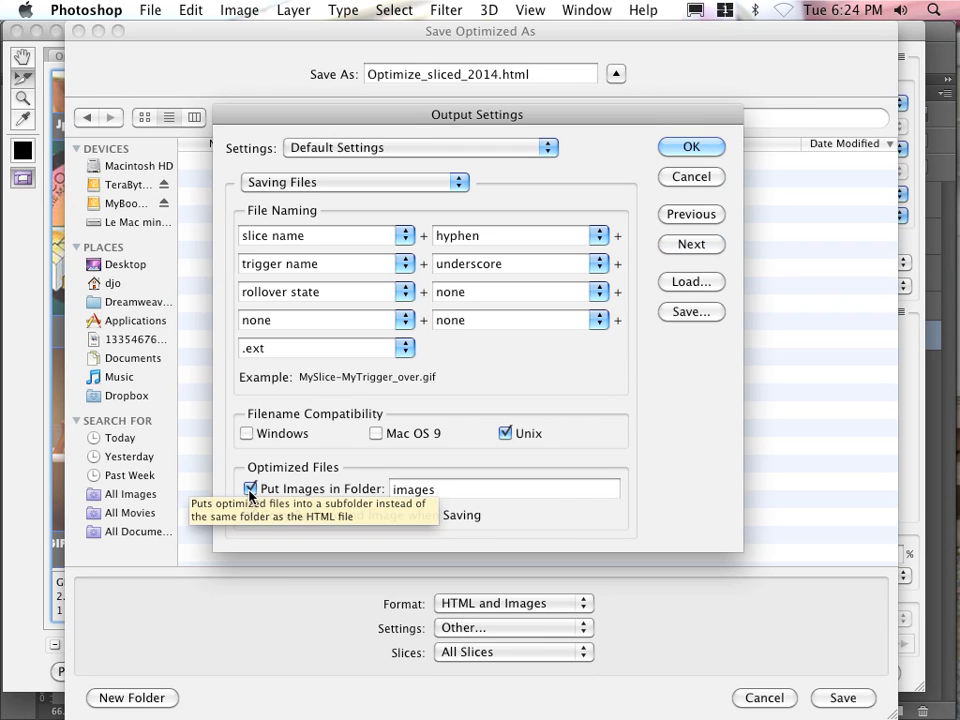
double_click(486, 491)
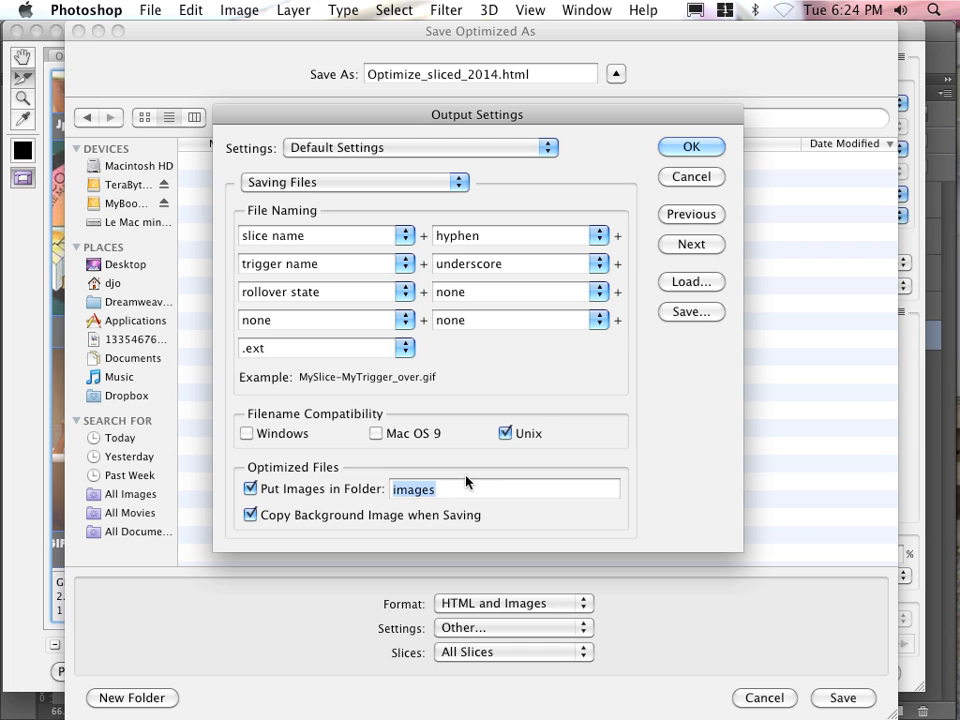
click(450, 490)
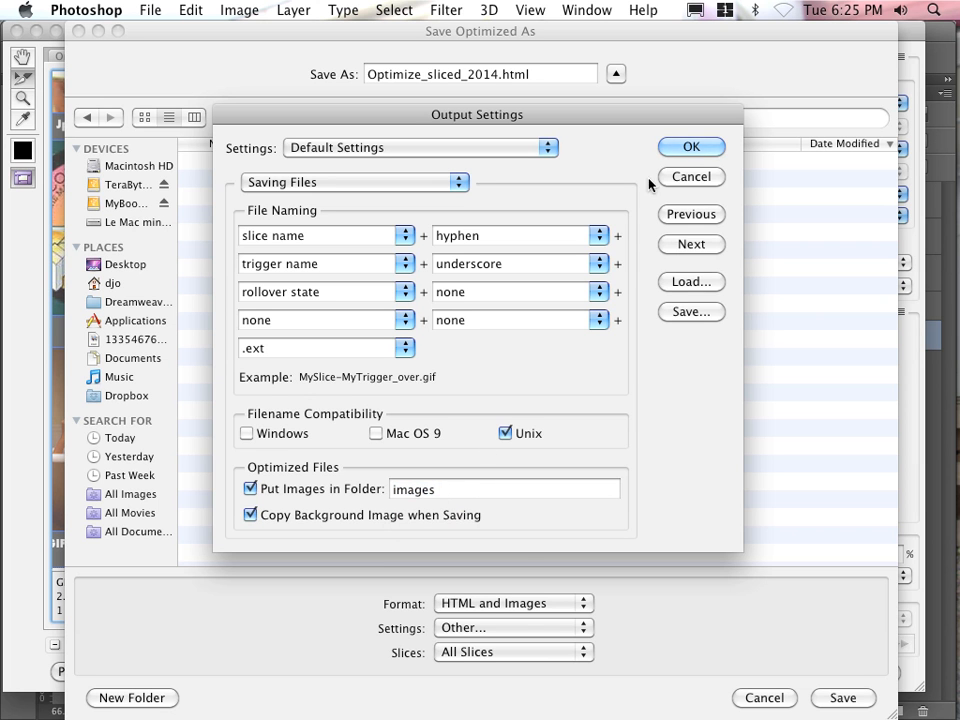
click(690, 147)
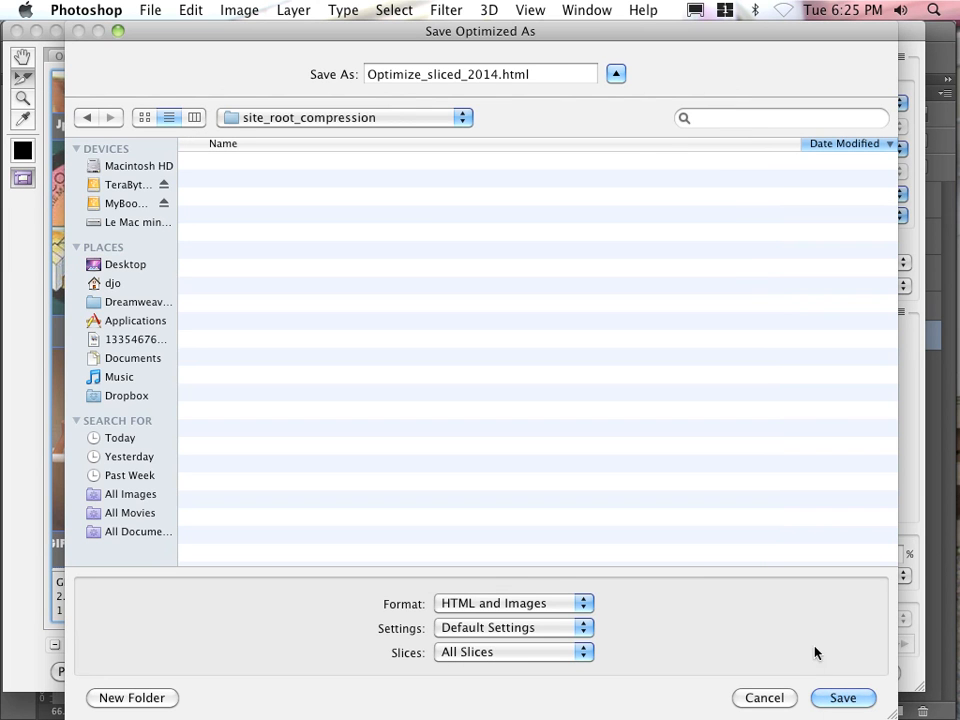
click(834, 698)
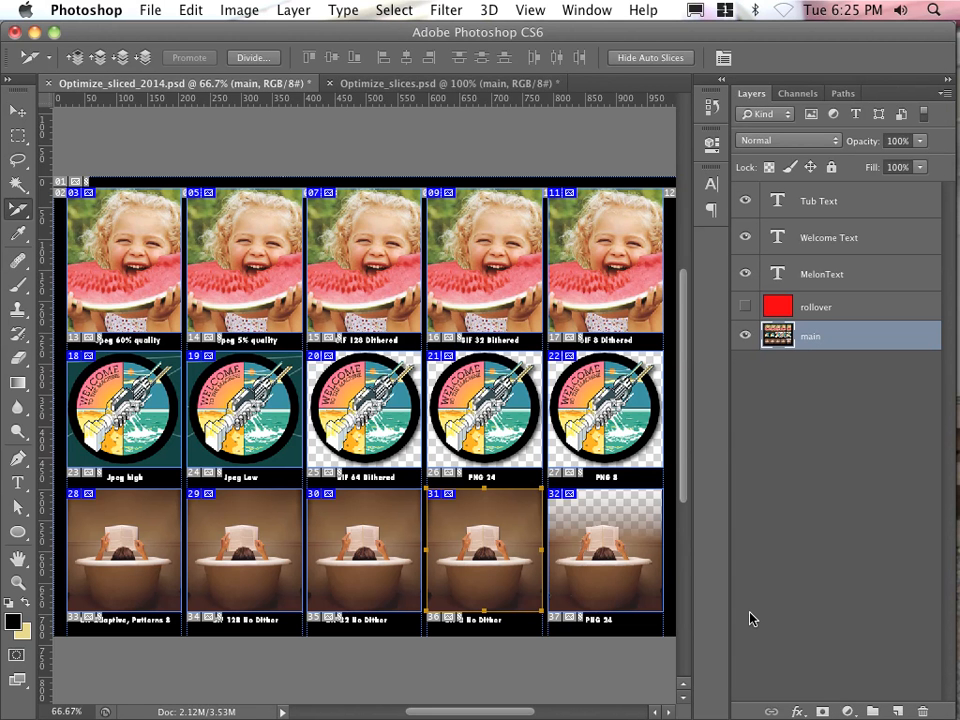
Switch to Finder, expand site_root_compression and open Optimize_sliced_2014.html in the browser to view the exported page.
key(super+Tab)
key(super+Tab)
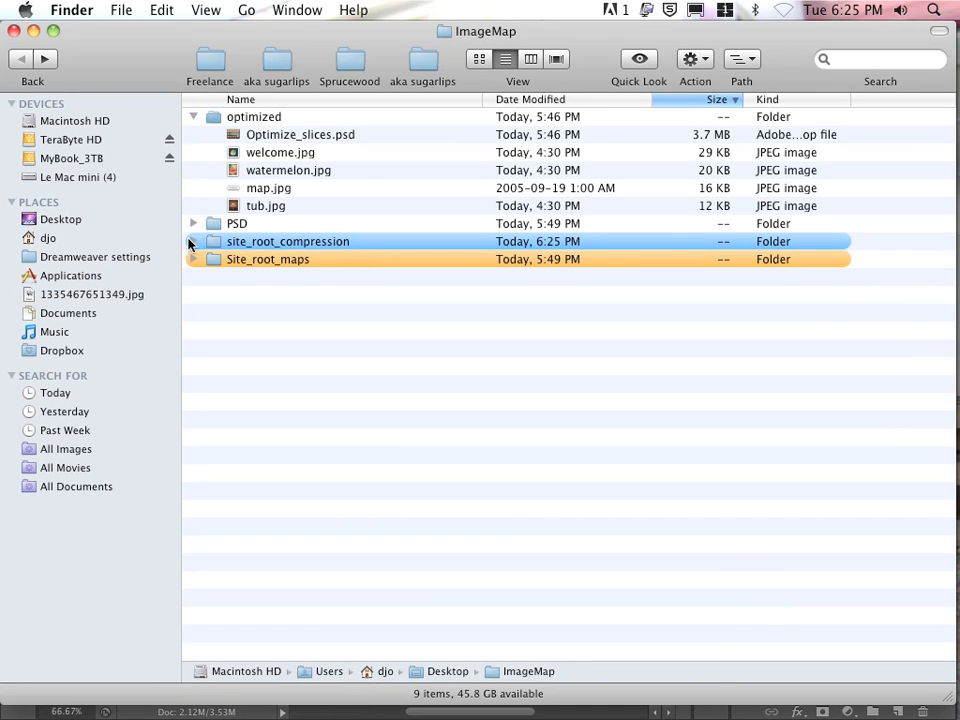
click(193, 243)
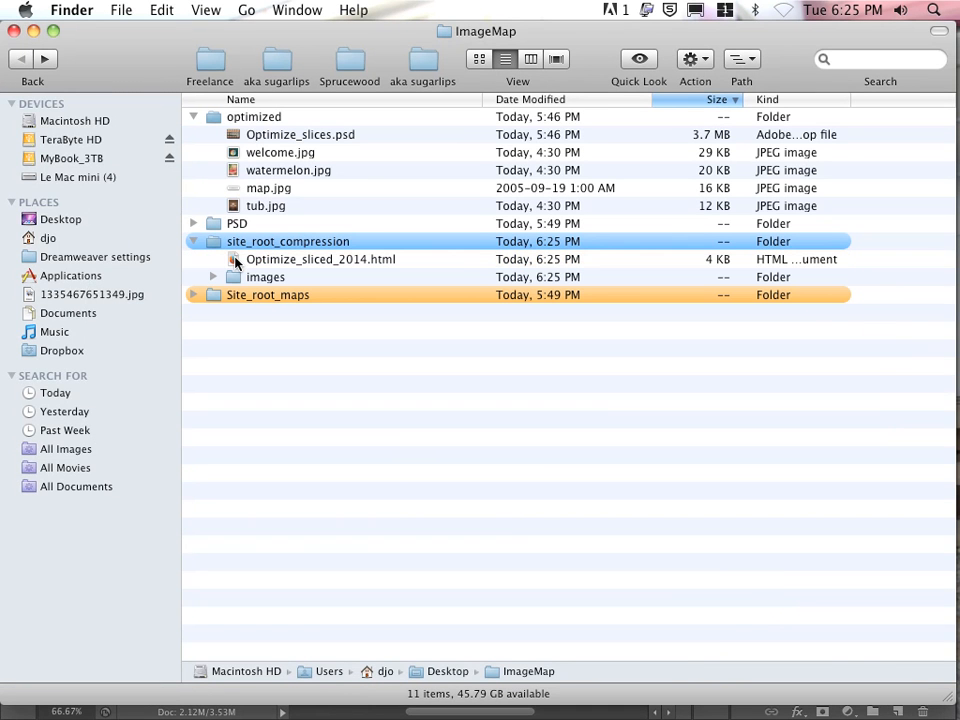
double_click(236, 262)
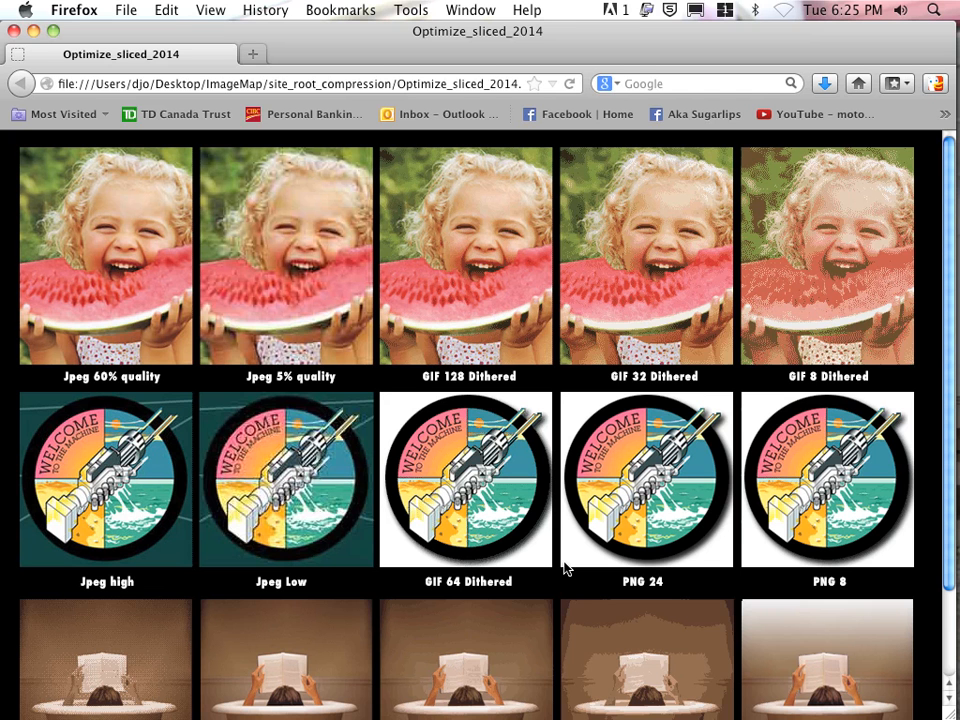
Switch to Dreamweaver and close its Welcome Screen.
key(super+Tab)
key(super+Tab)
key(super+Tab)
key(super+Tab)
key(super+Tab)
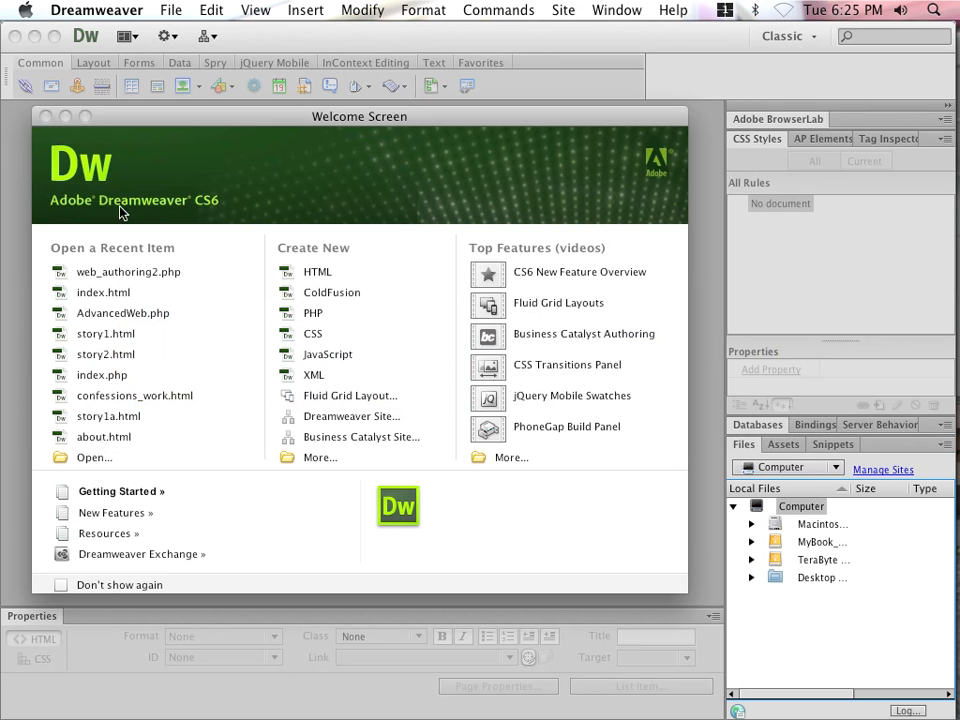
click(44, 117)
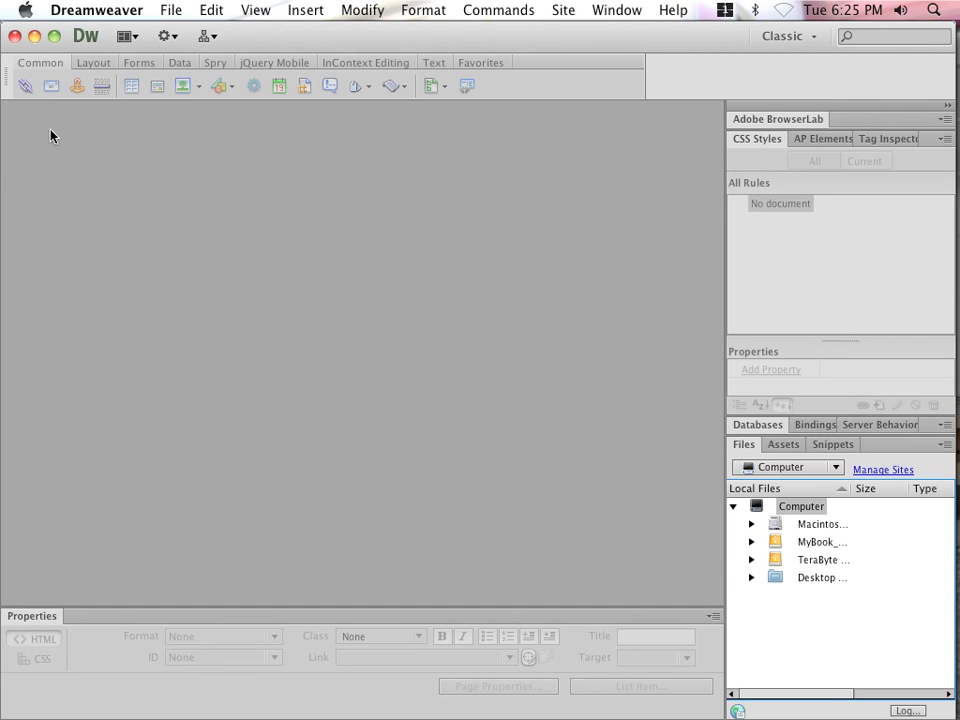
Create a new site in Manage Sites and name it Compressions.
click(871, 470)
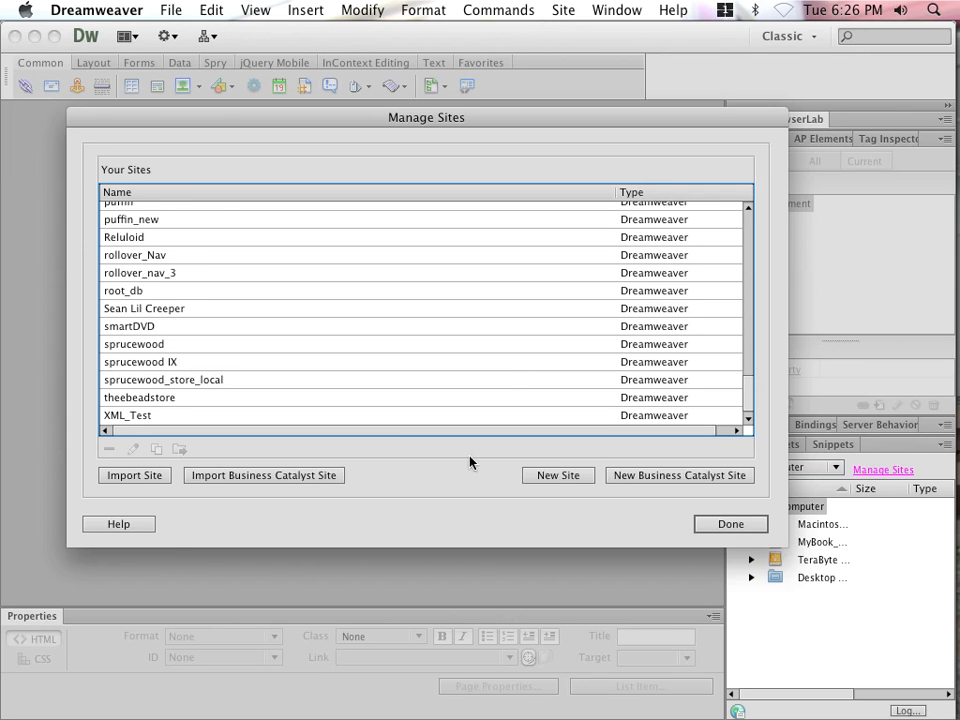
click(558, 475)
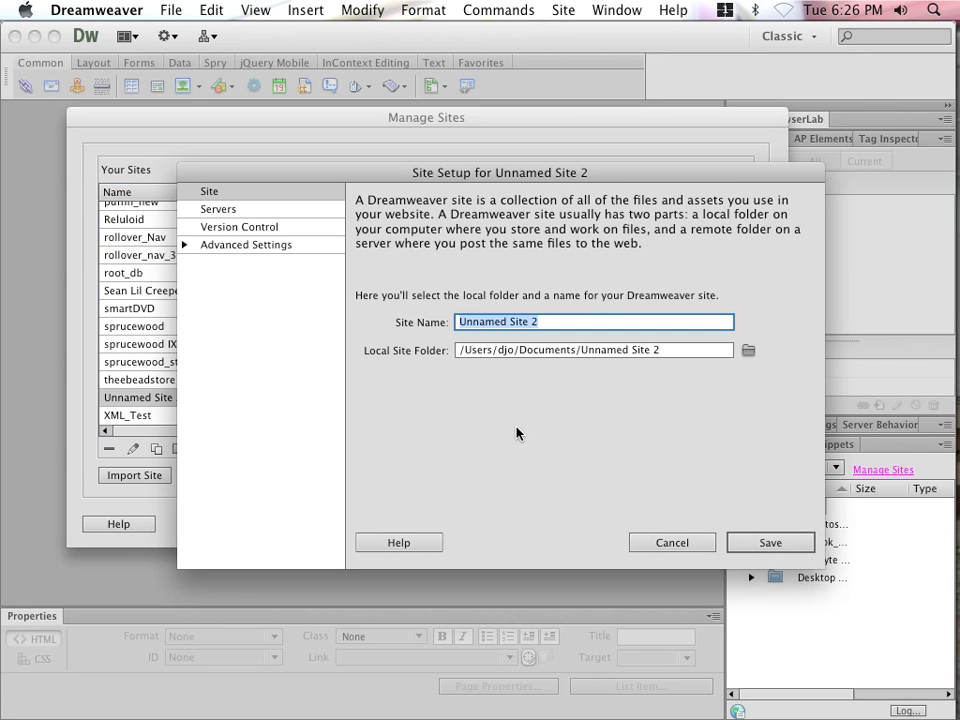
text(Compressions)
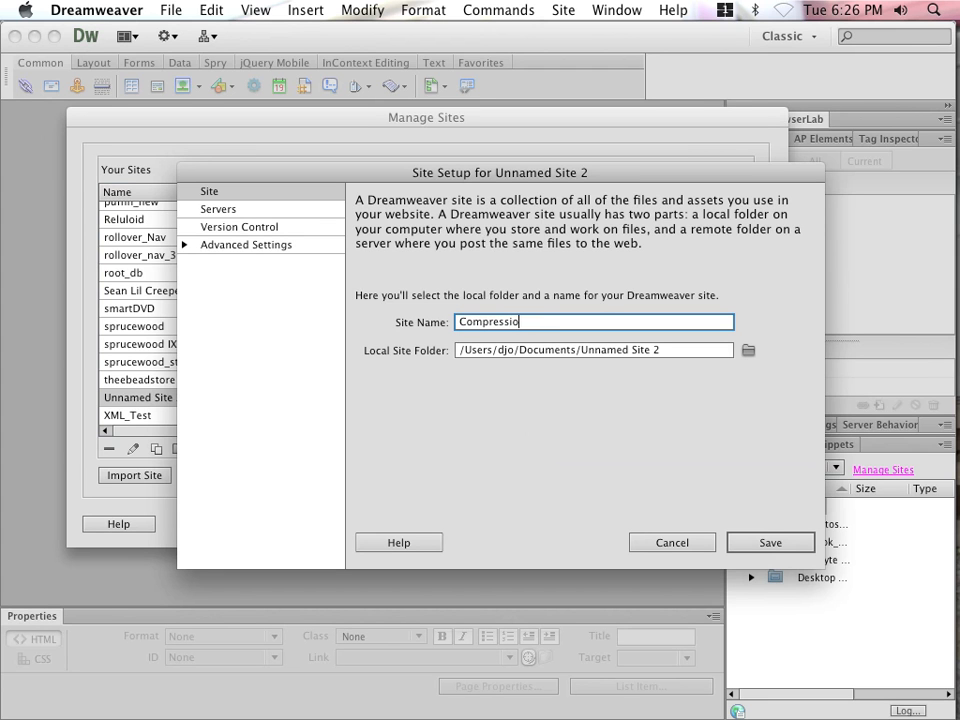
Set the site's local folder to site_root_compression inside ImageMap on the Desktop and save the site setup.
click(746, 354)
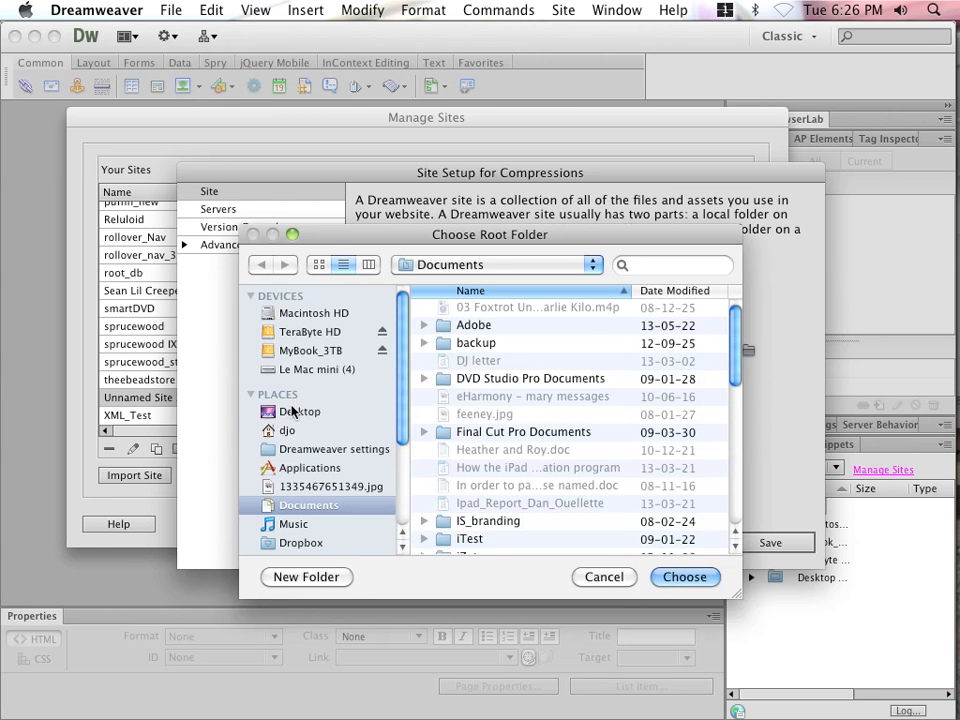
click(300, 410)
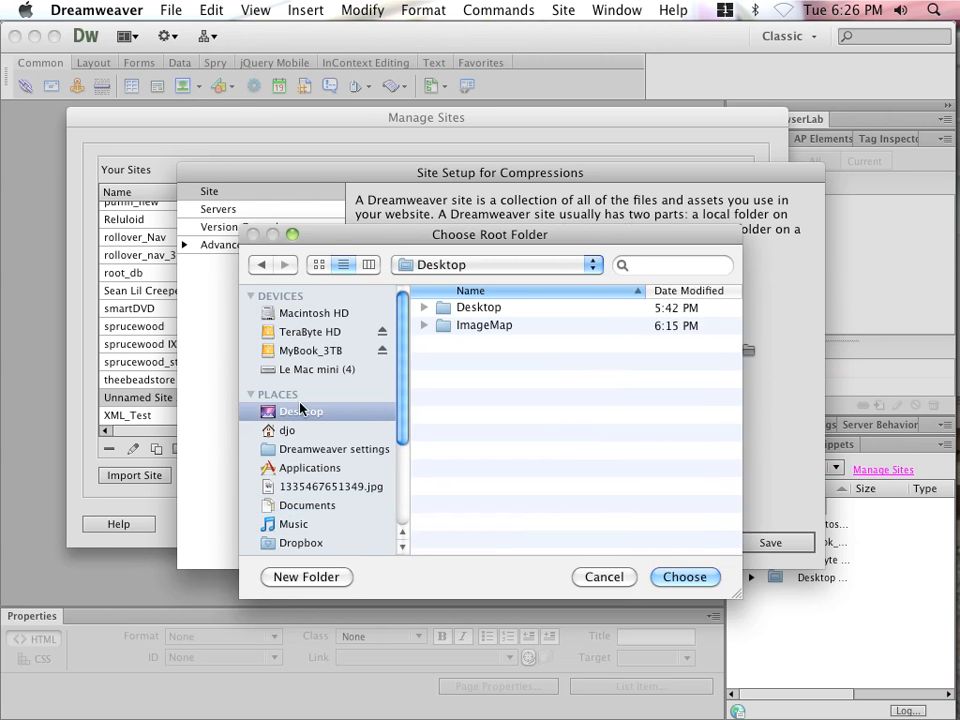
double_click(470, 325)
click(447, 344)
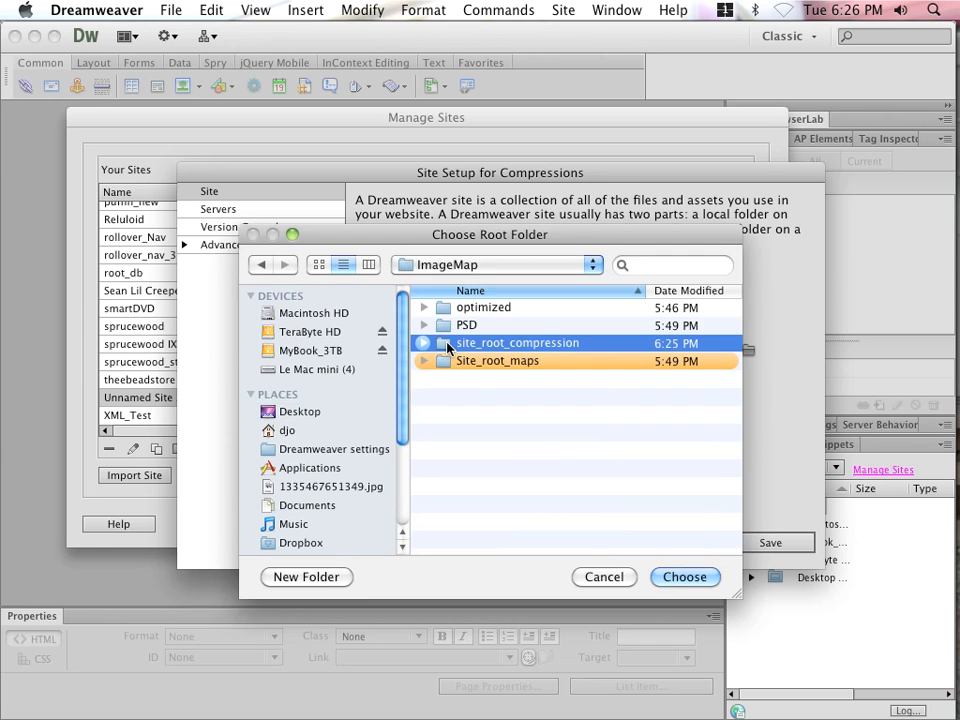
click(682, 578)
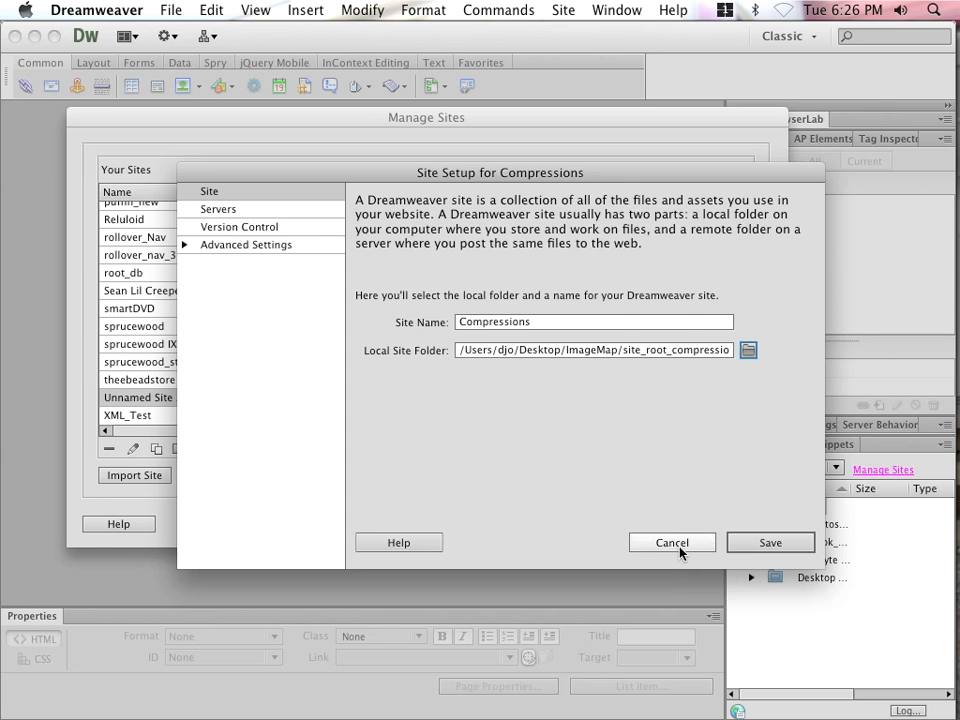
click(680, 548)
click(723, 530)
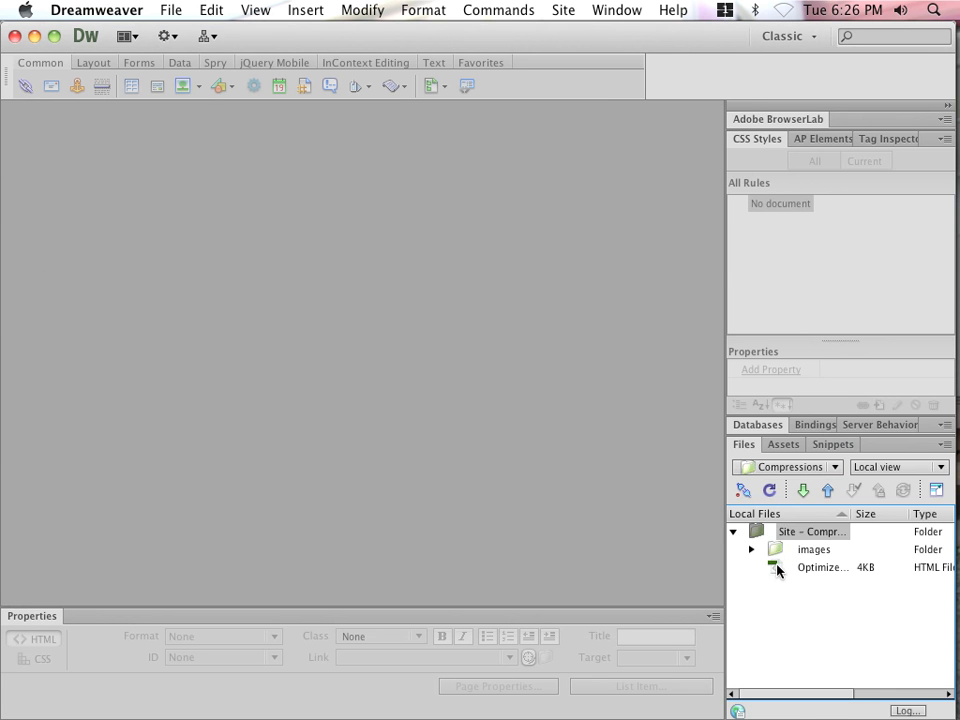
Widen the file name column in the site's file list and open Optimize_sliced_2014.html.
drag(849, 515, 924, 541)
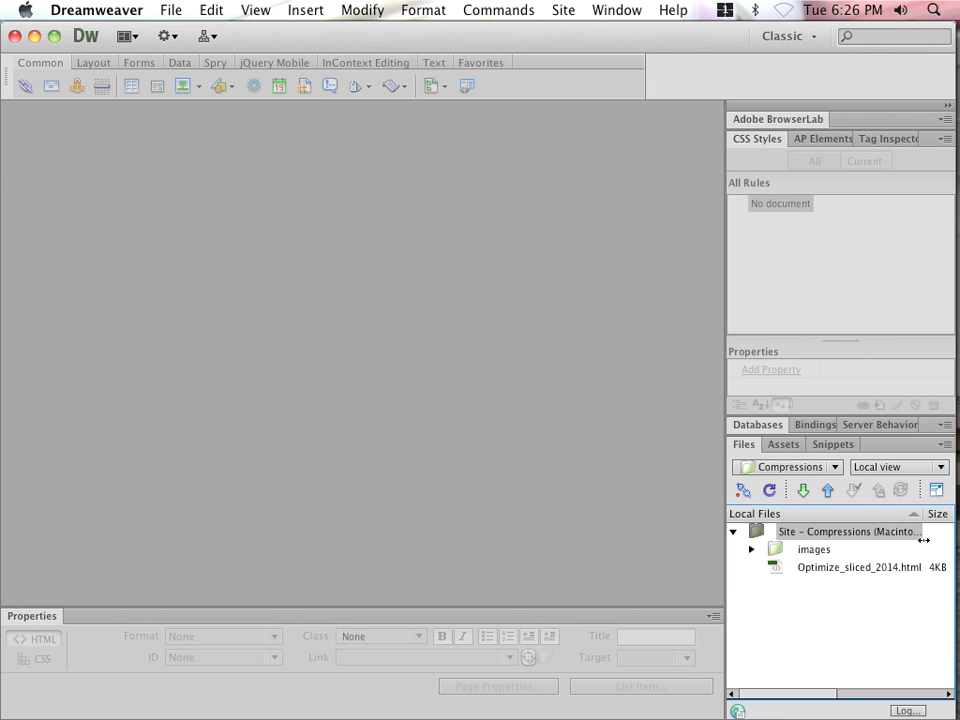
click(776, 568)
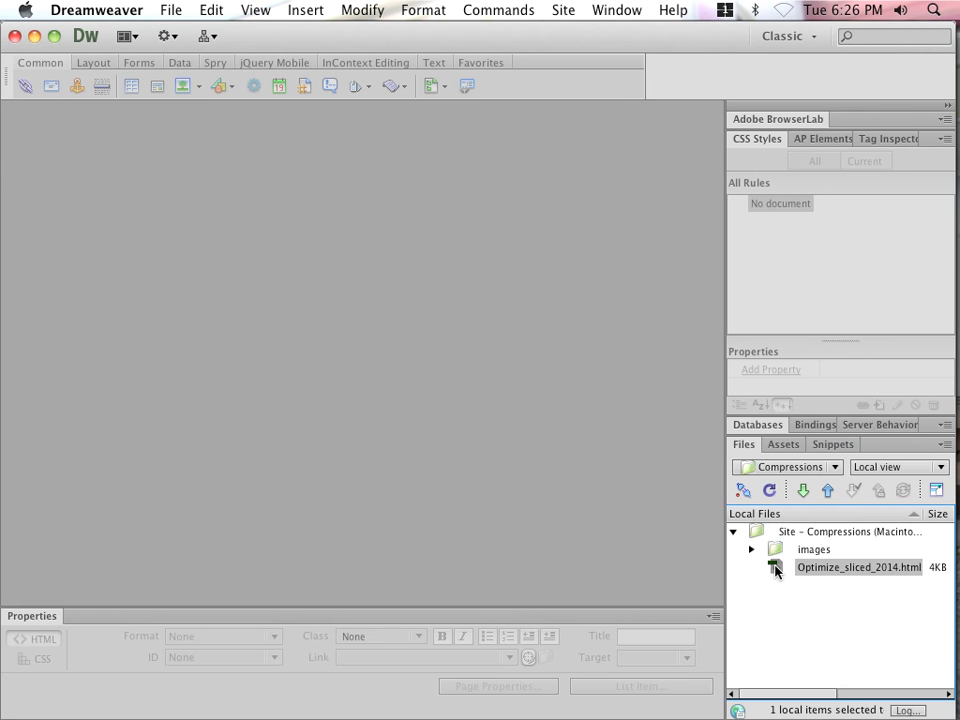
double_click(776, 568)
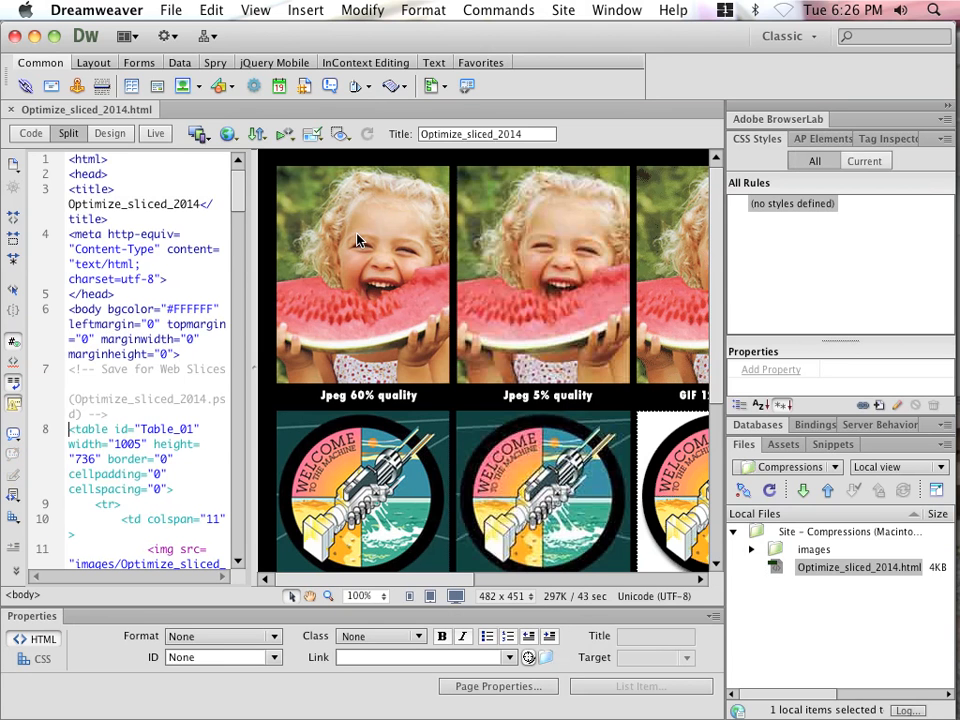
Set the page's CSS background color to orange #F90 in Page Properties.
click(362, 10)
click(362, 31)
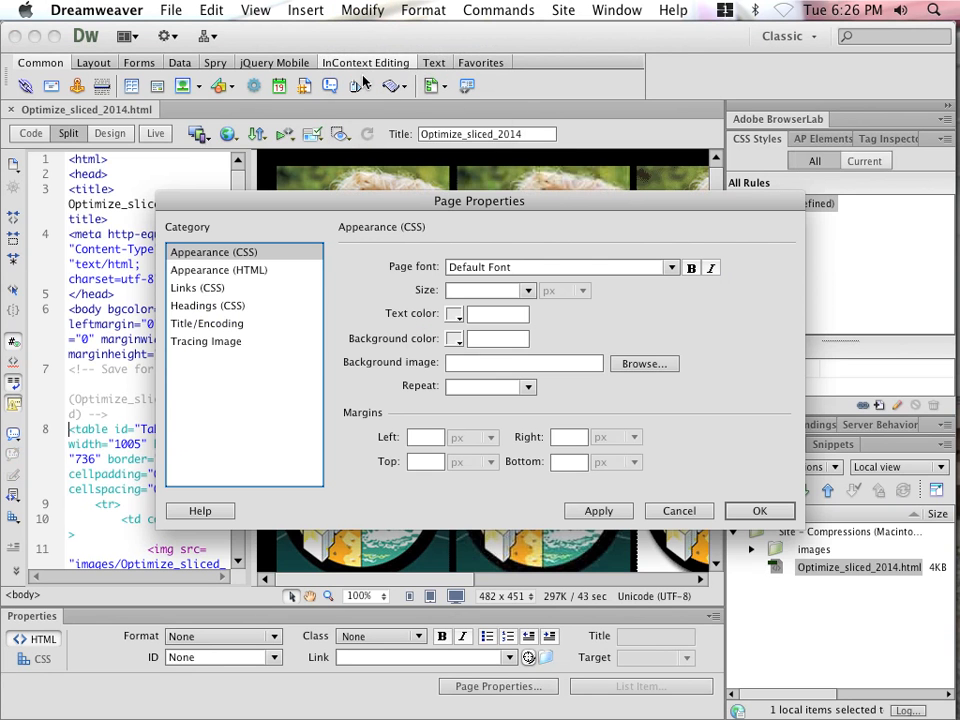
click(455, 339)
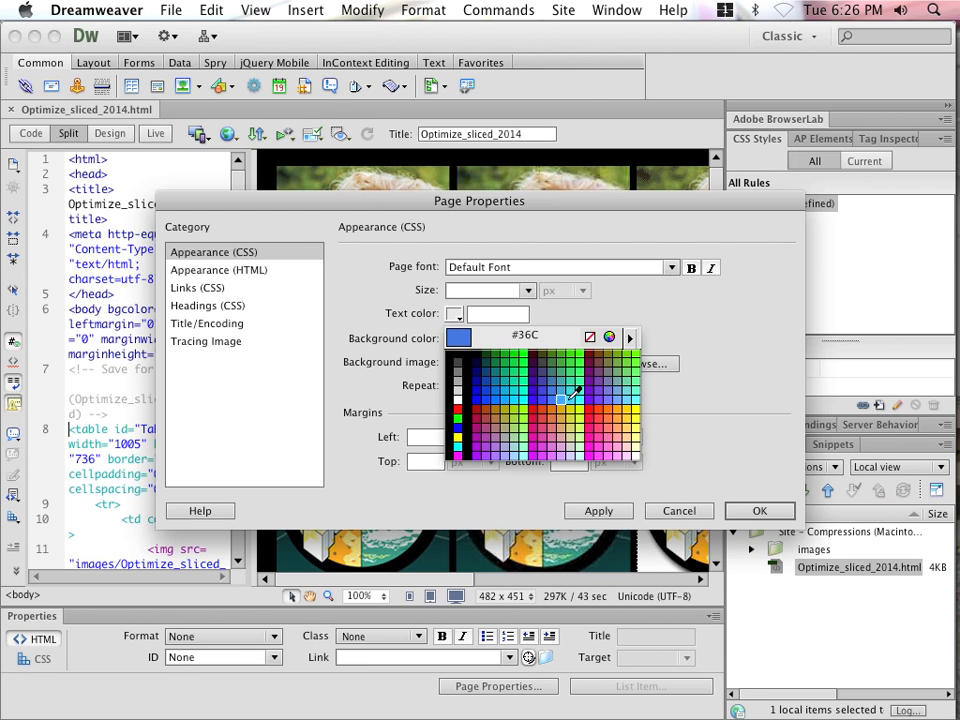
click(619, 407)
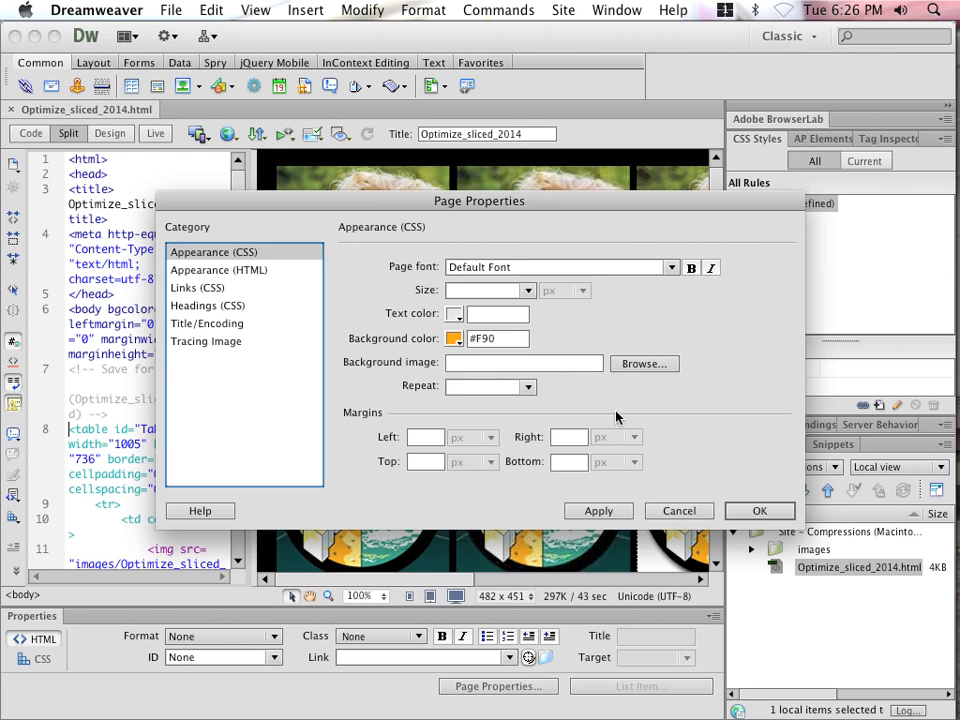
click(598, 511)
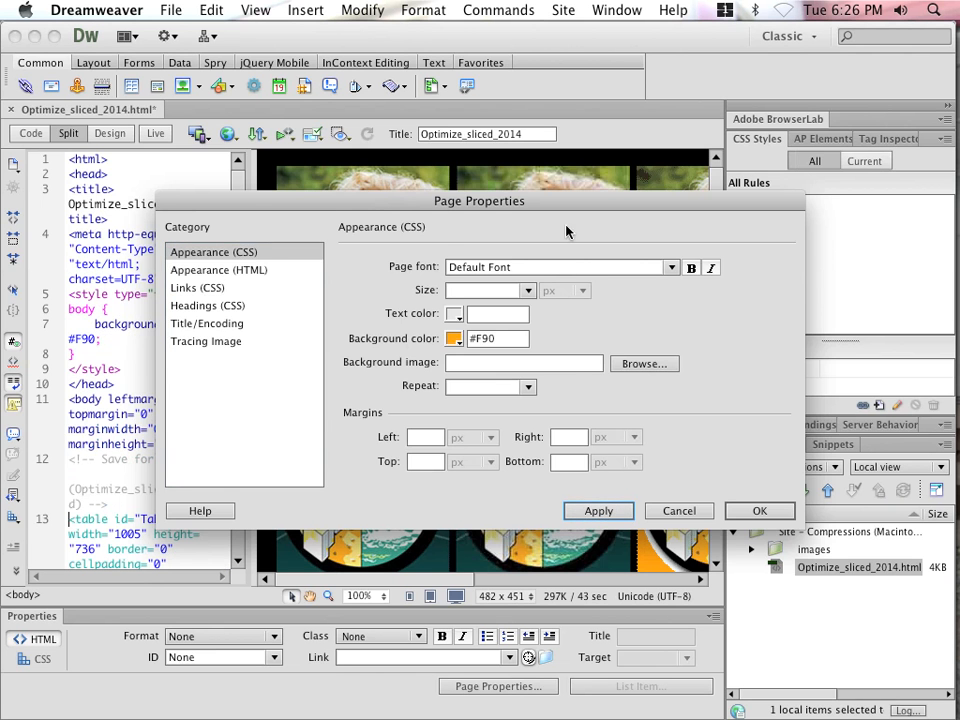
drag(575, 209, 331, 157)
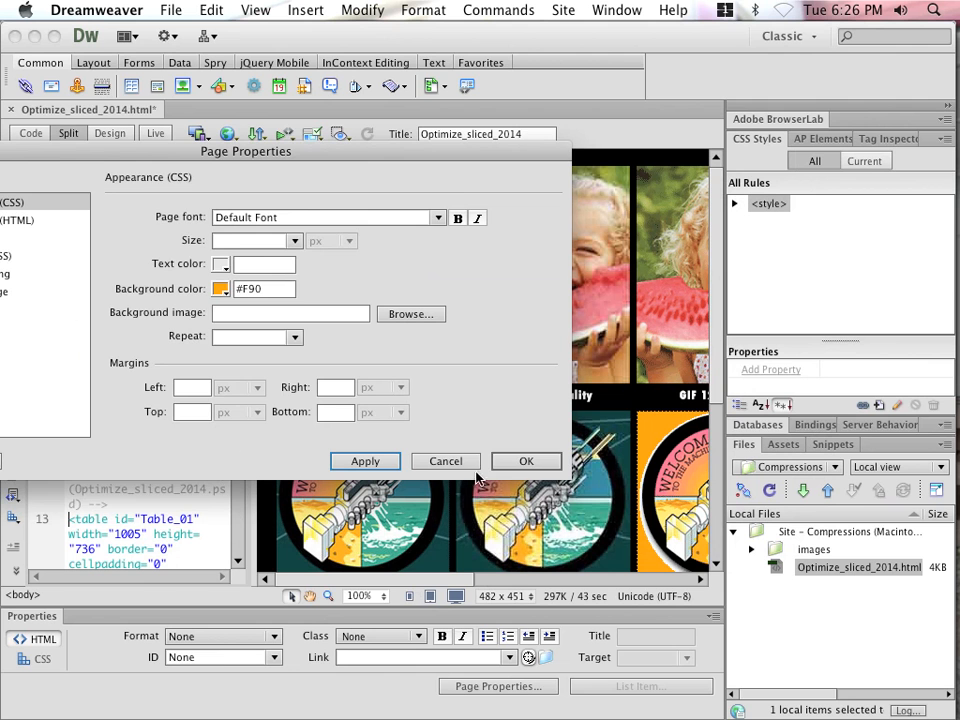
click(522, 460)
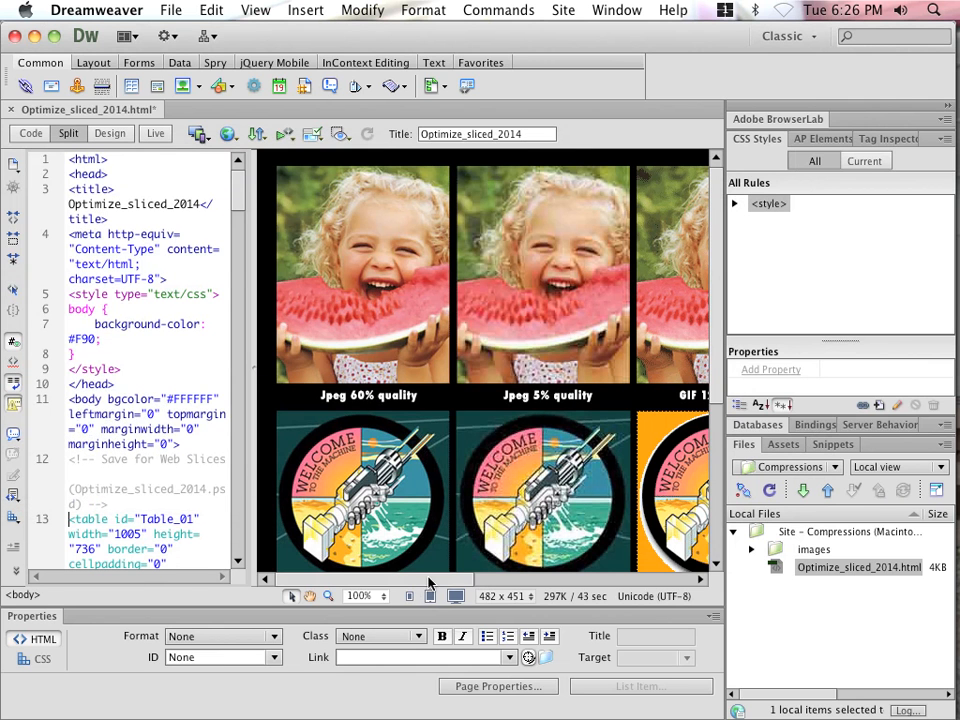
drag(456, 583, 643, 583)
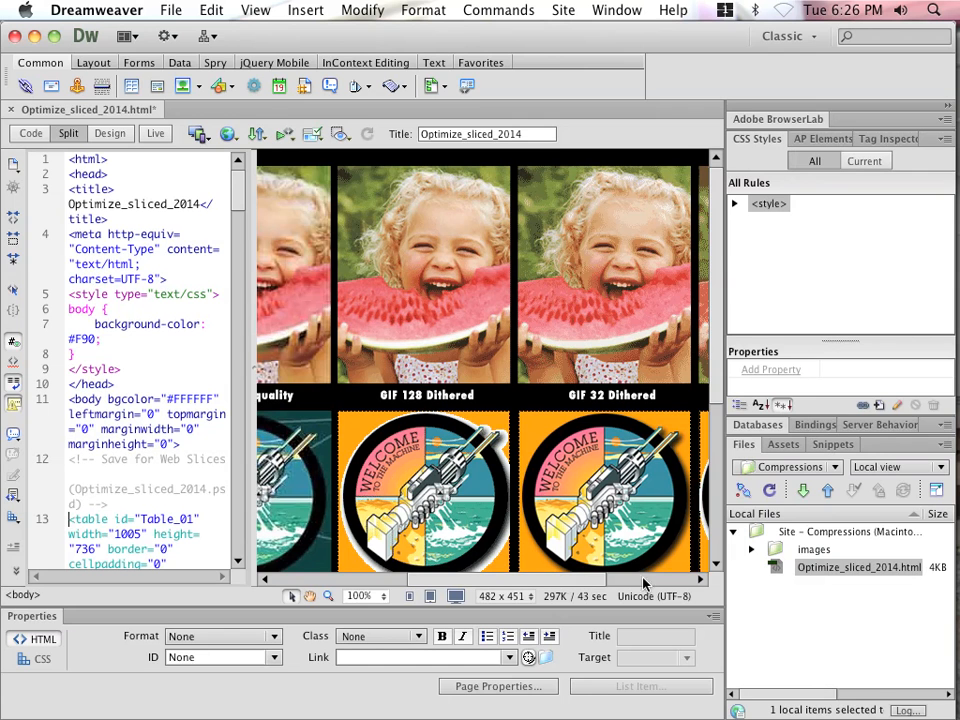
Examine the edges and transparency of the GIF, PNG 24 and PNG 8 slices against the orange page background.
click(715, 565)
click(715, 565)
click(715, 565)
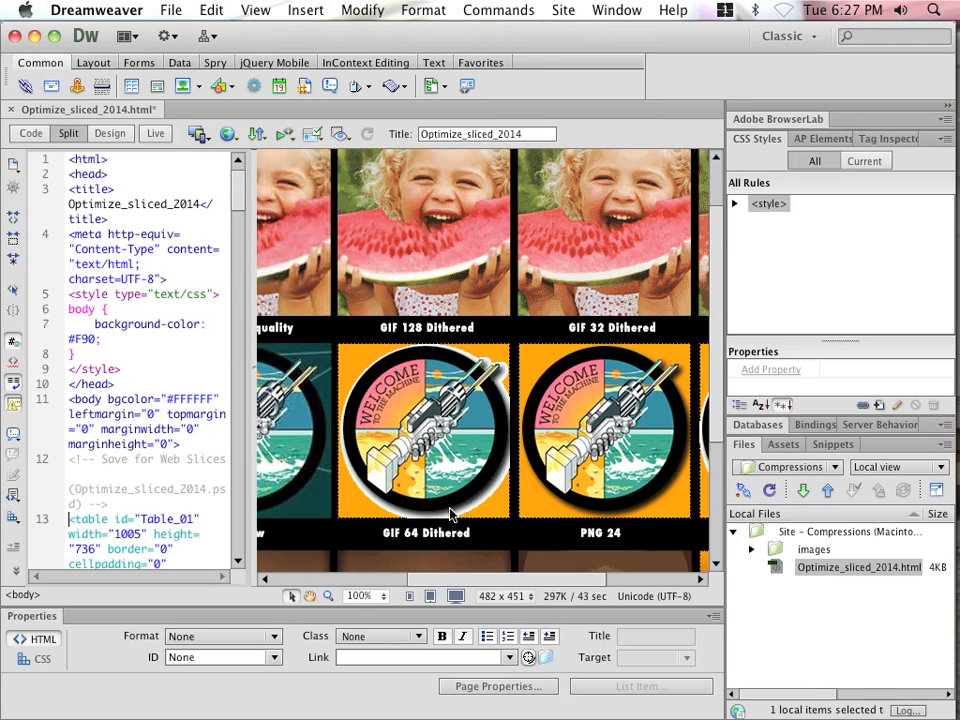
drag(439, 583, 525, 581)
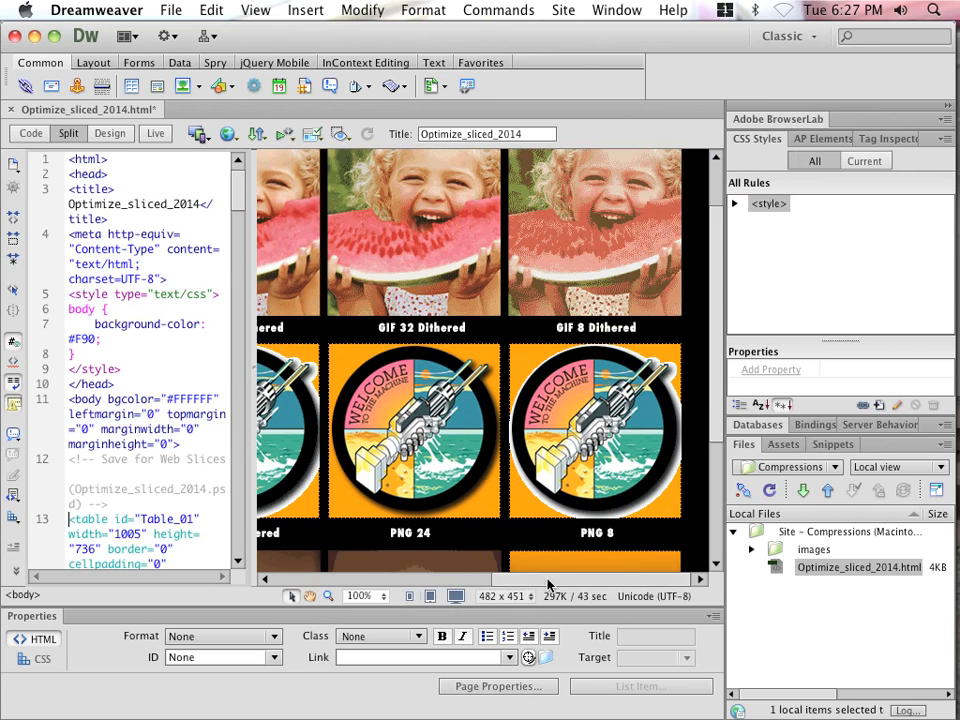
drag(551, 583, 485, 583)
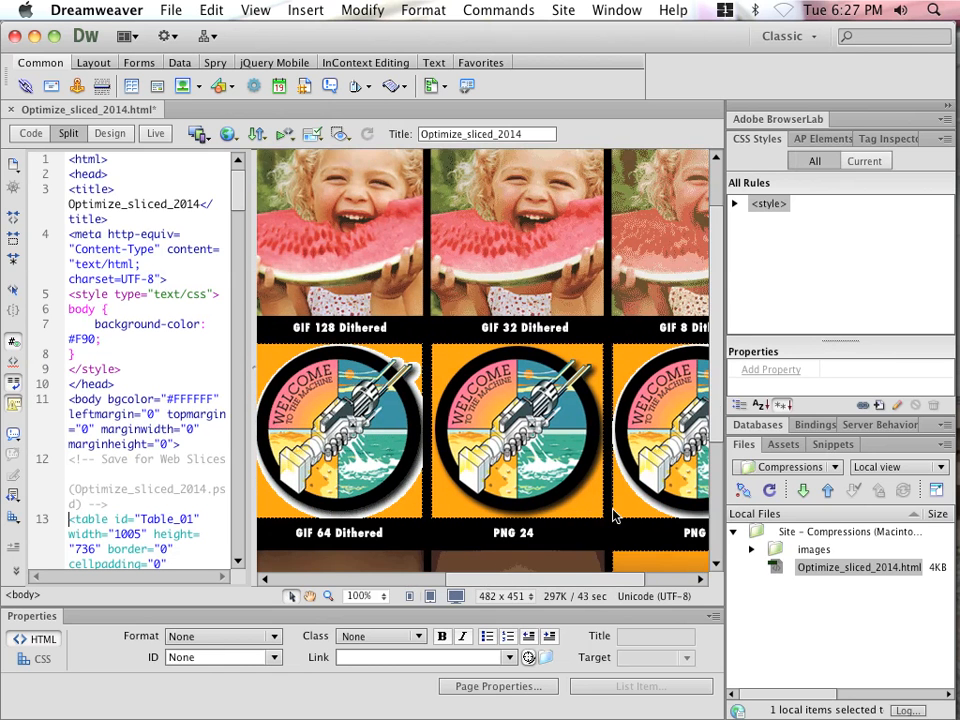
scroll(718, 430, down, 5)
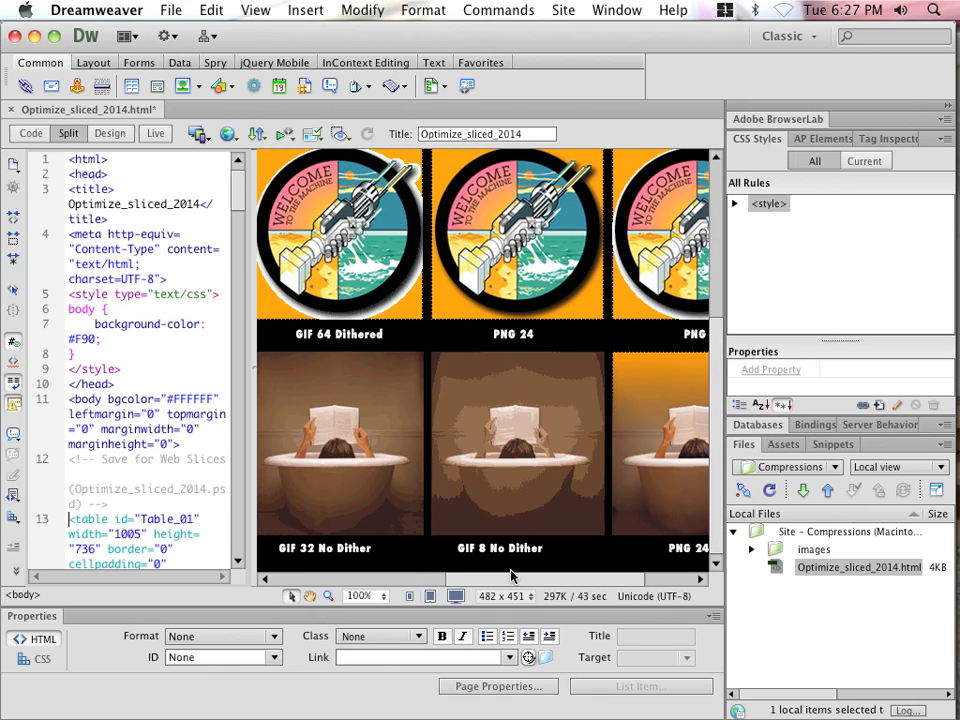
Save Optimize_sliced_2014.html and preview the page in Firefox.
click(168, 10)
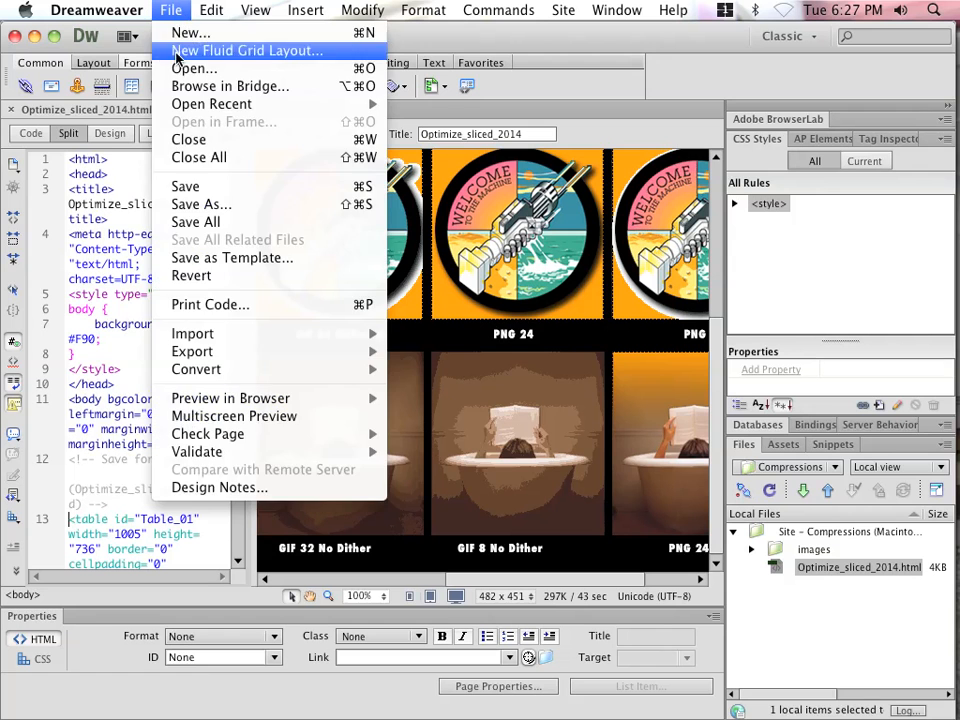
click(189, 186)
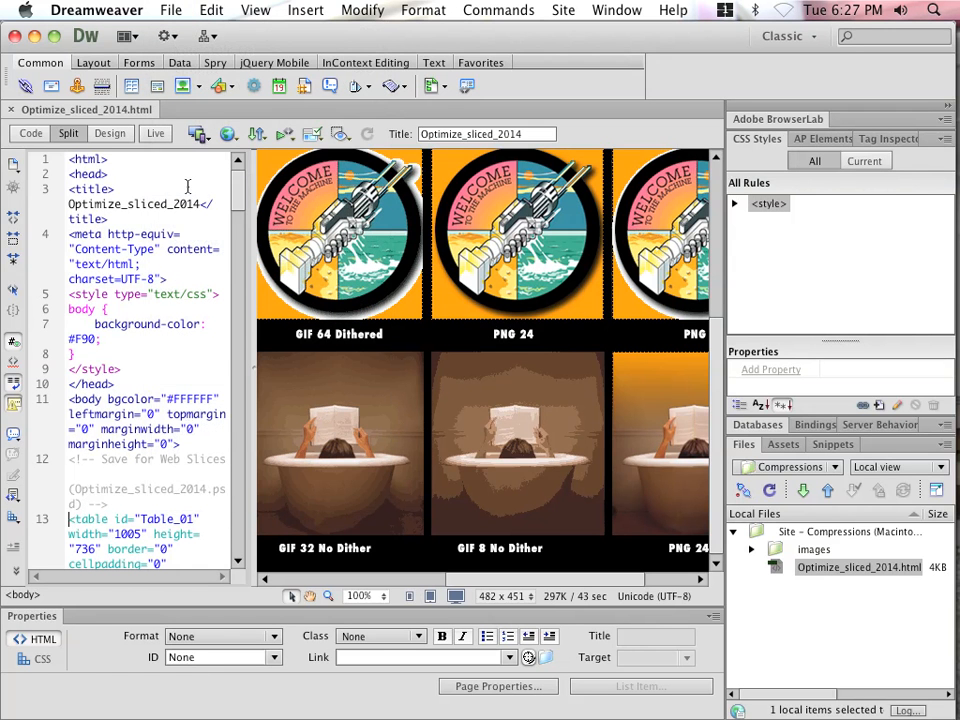
click(228, 135)
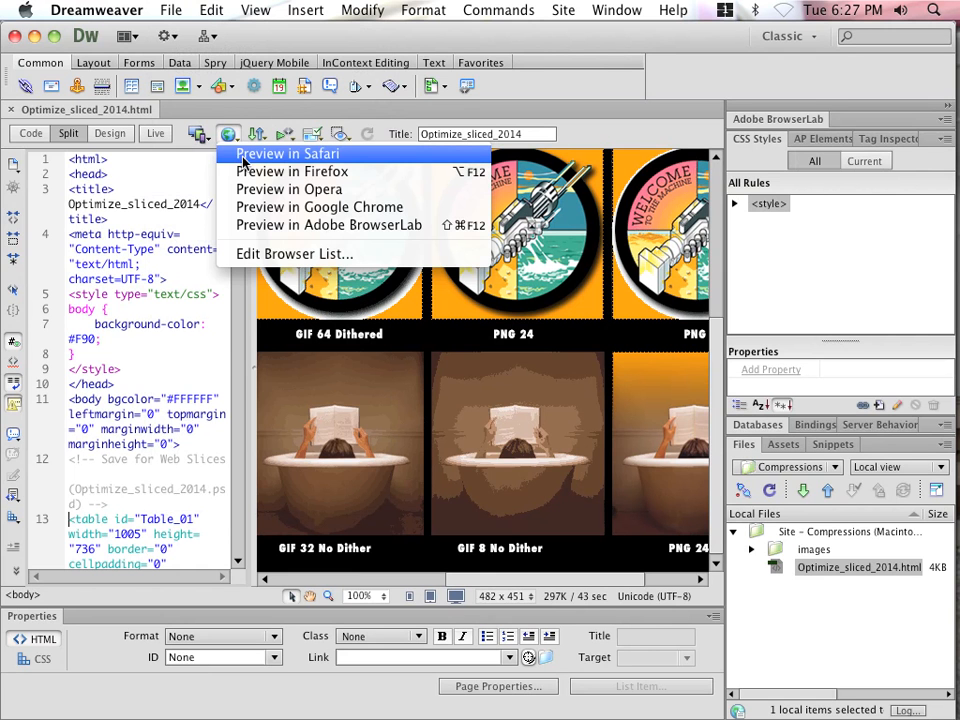
click(242, 171)
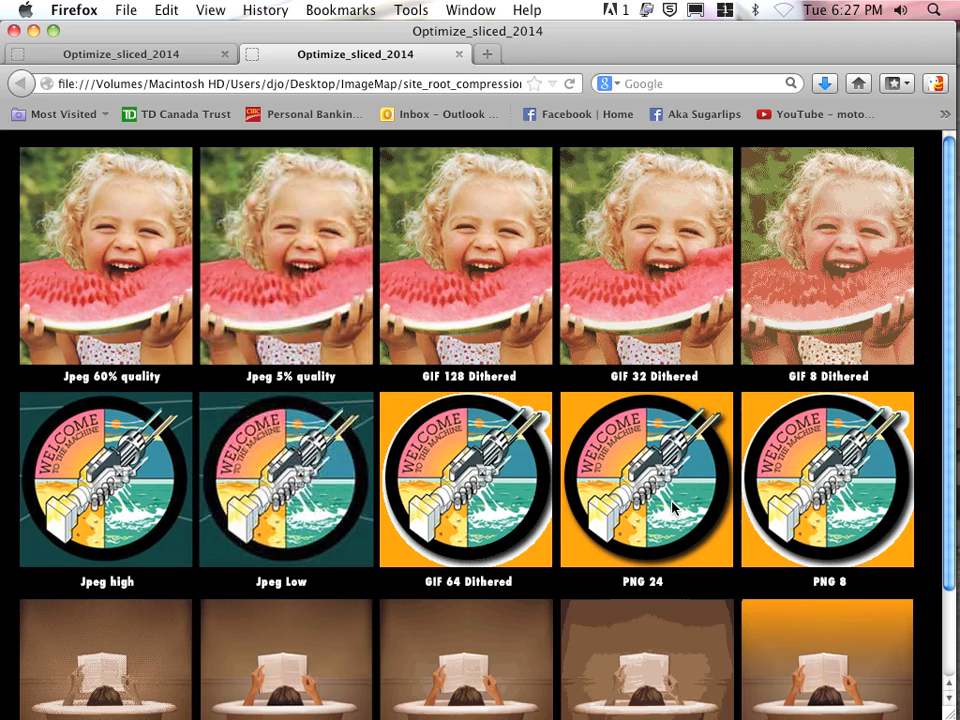
Switch to Photoshop and duplicate the Optimize_sliced_2014 image under the name "Optimize_sliced_2014 rollovers".
key(super+Tab)
key(super+Tab)
key(super+Tab)
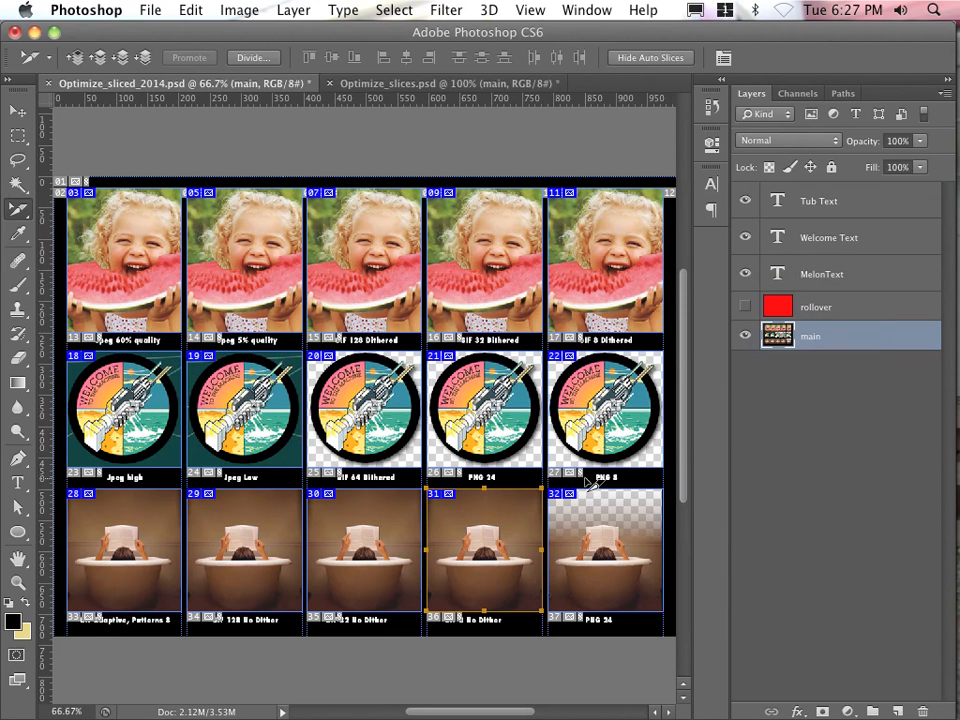
click(216, 6)
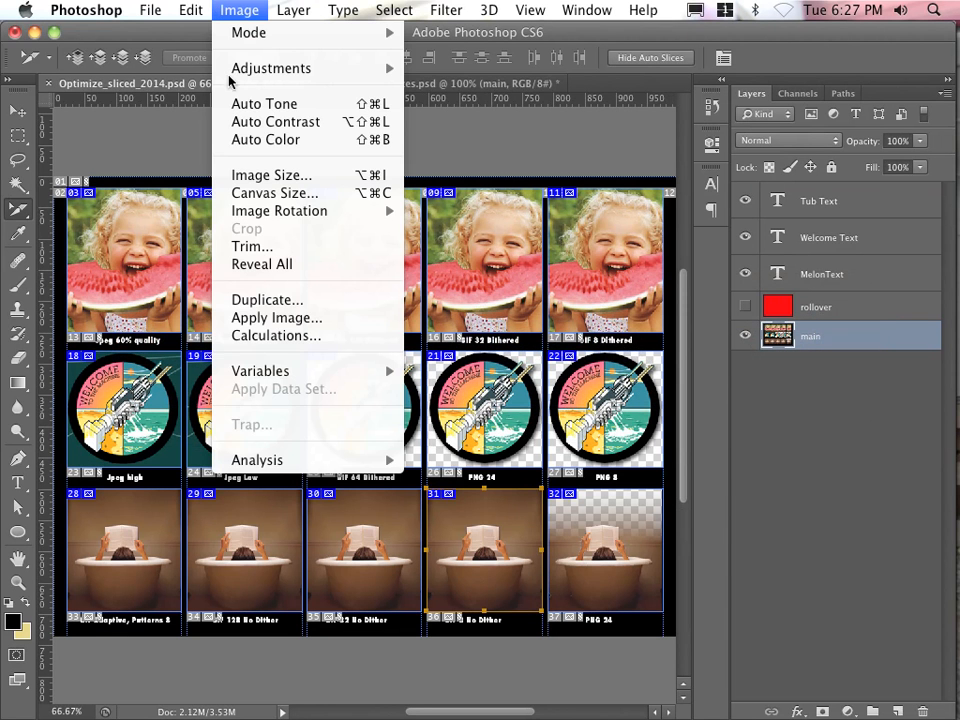
click(240, 299)
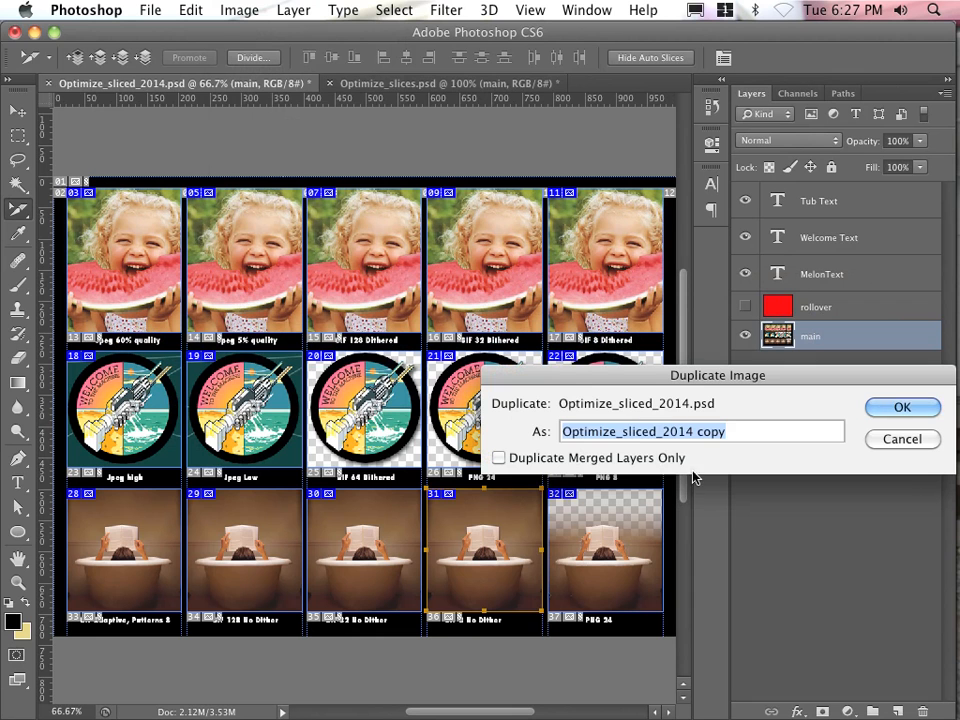
double_click(710, 431)
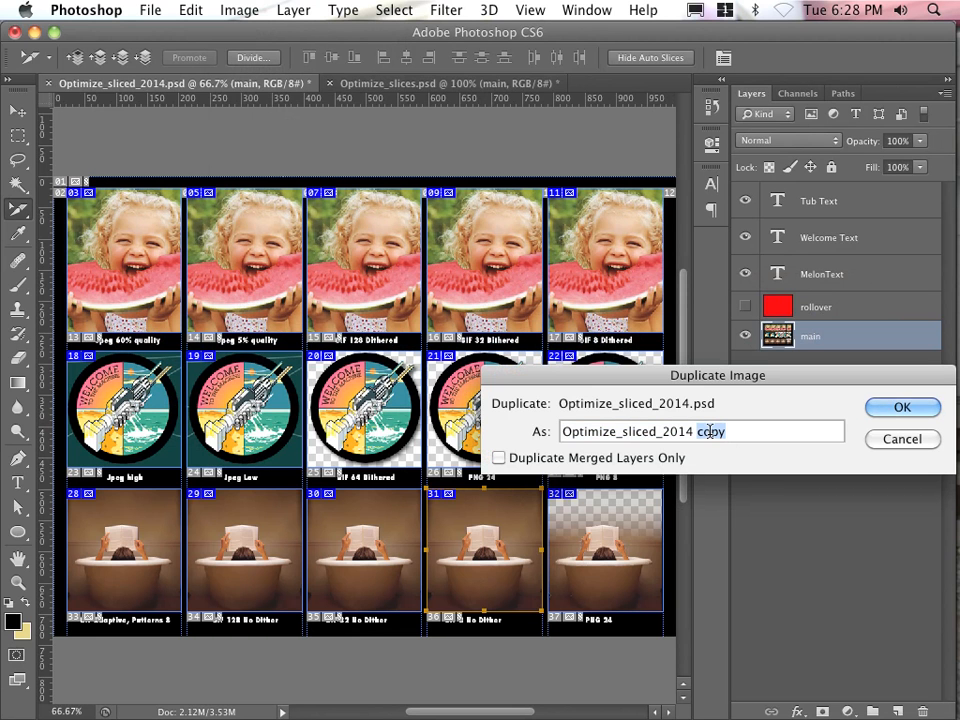
text(rollovers)
click(899, 408)
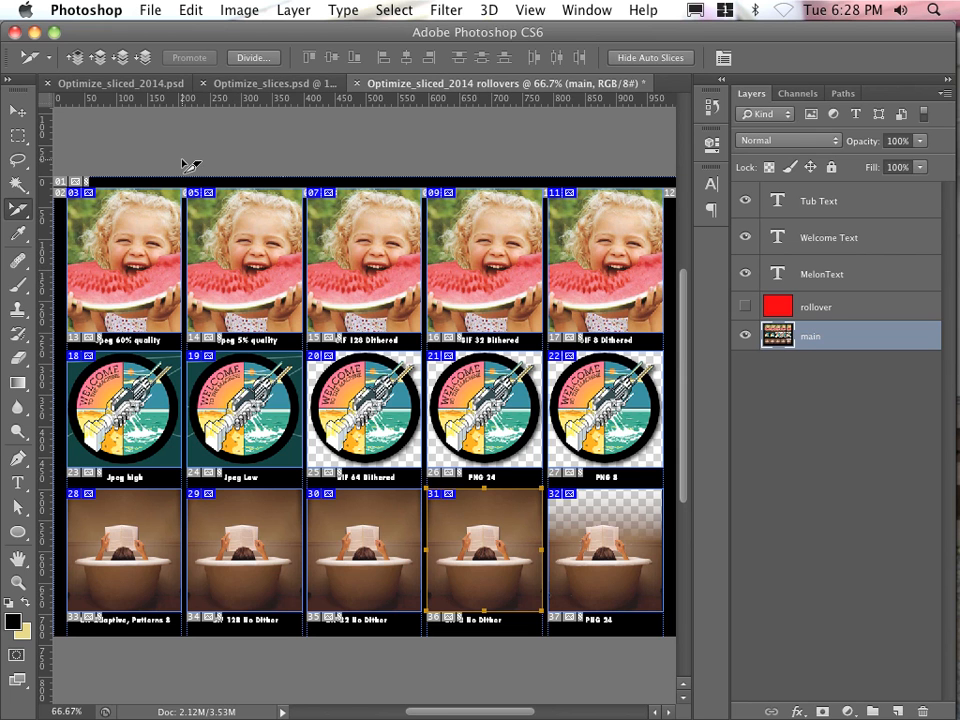
Rename the first watermelon slice, above the Jpeg 60% quality label, to Watermelon_01_over.
double_click(123, 254)
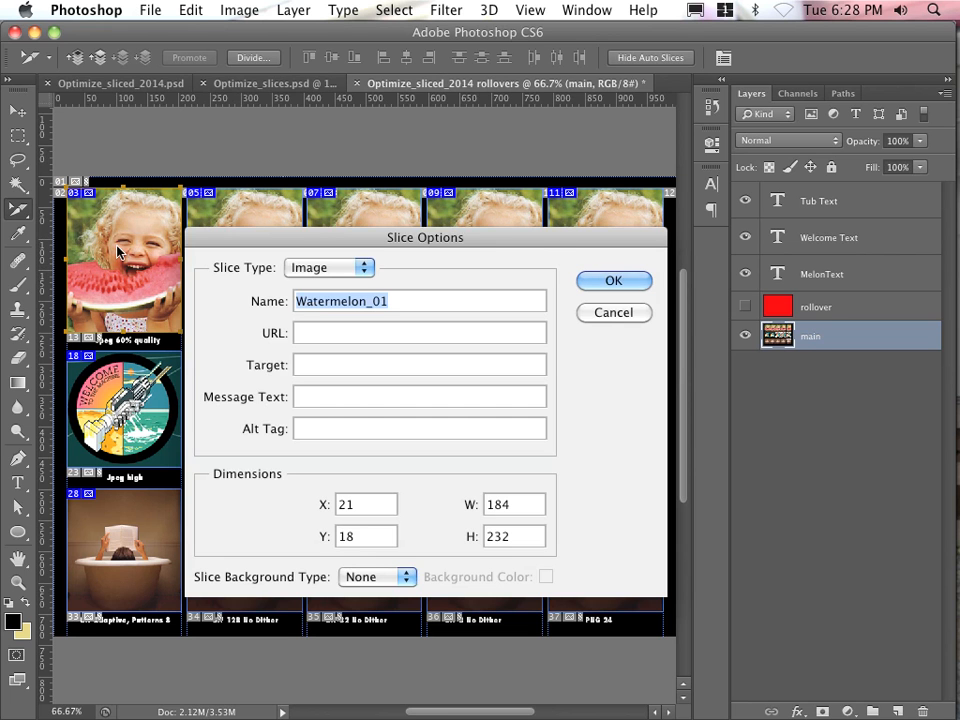
click(419, 297)
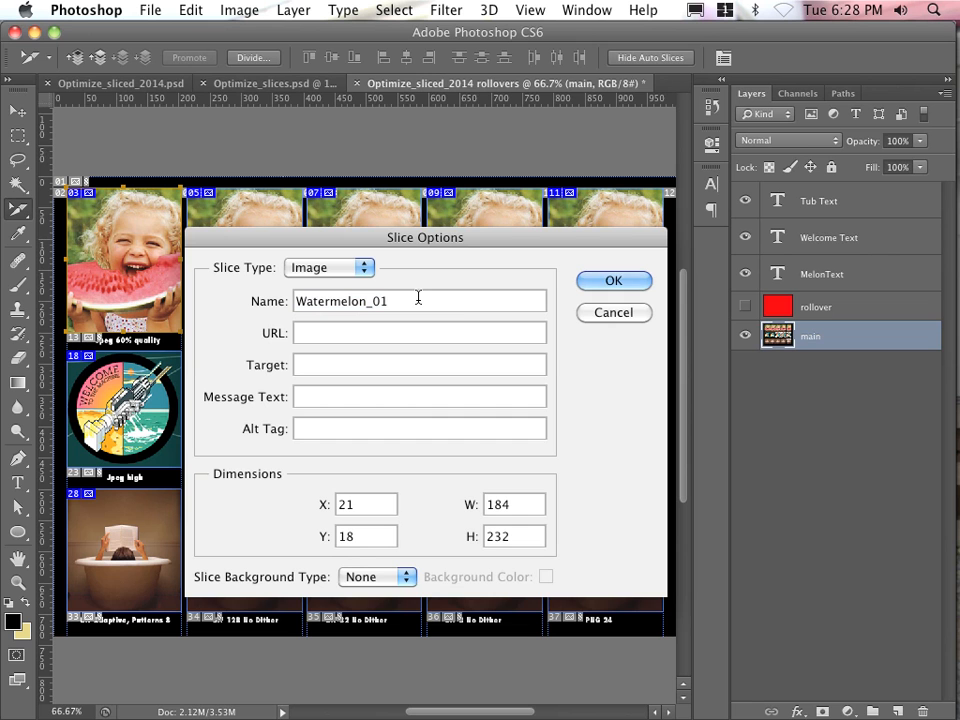
text(_)
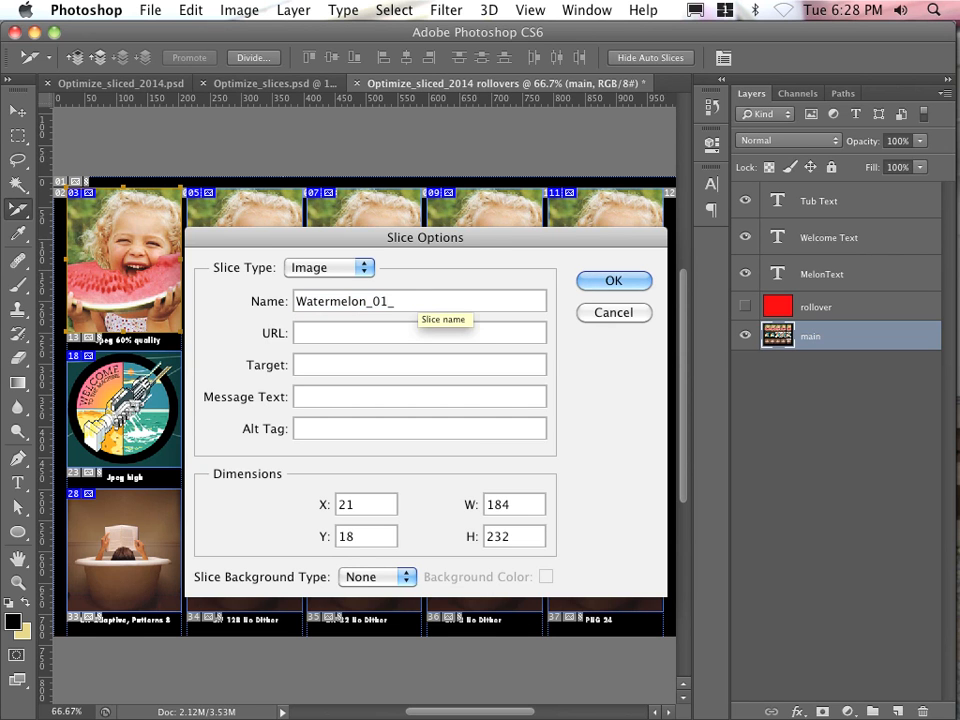
text(over)
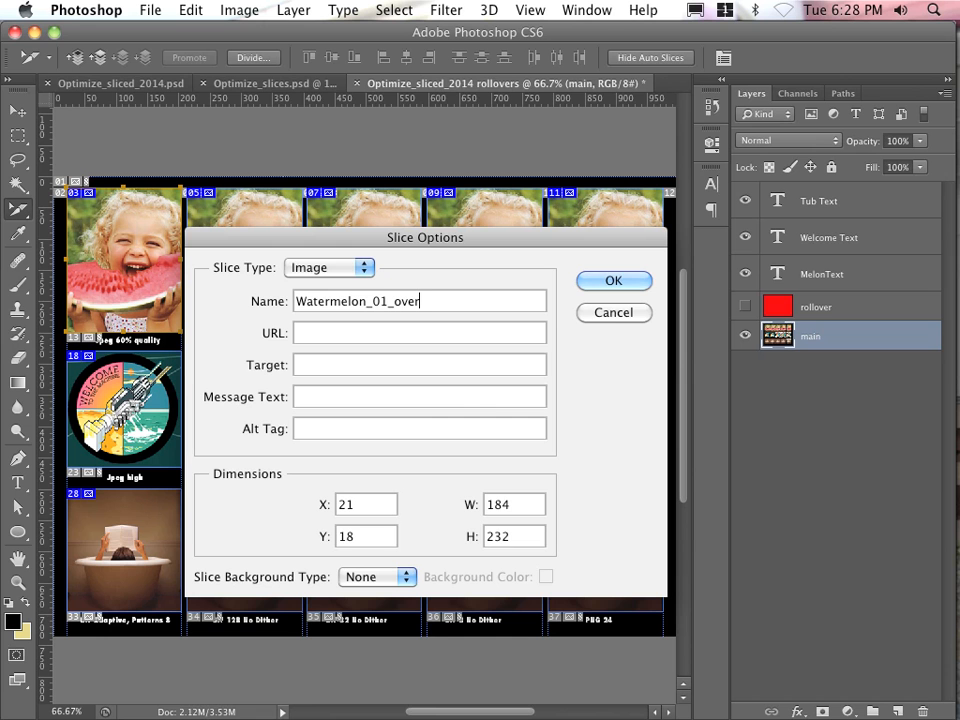
shift+click(386, 302)
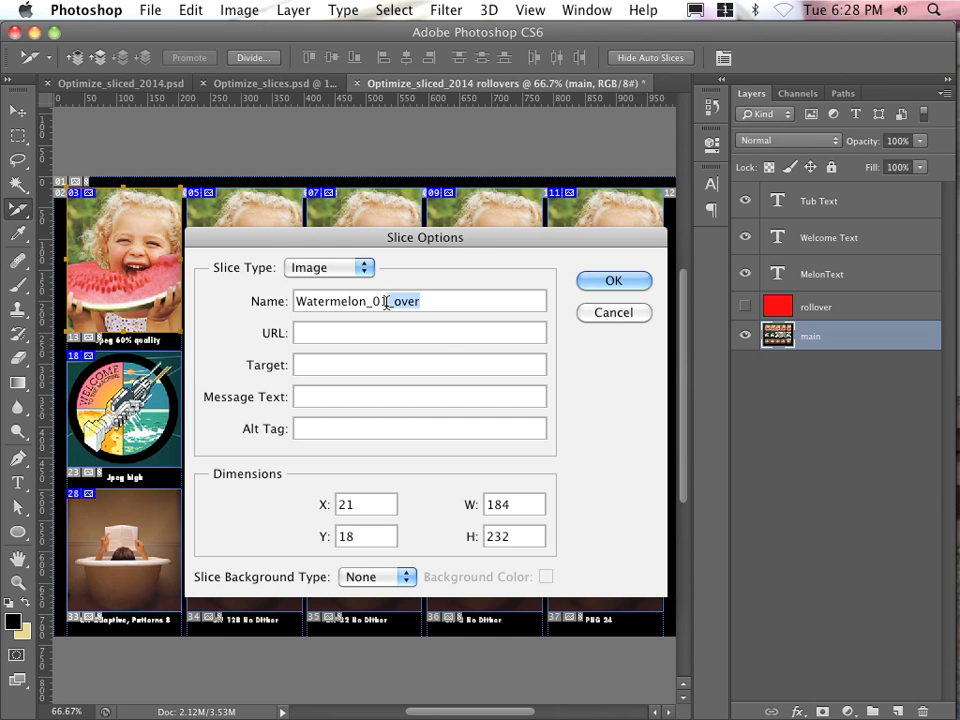
click(598, 283)
Rename the second watermelon slice, above the Jpeg 5% quality label, to Watermelon_02_over.
double_click(245, 288)
click(421, 304)
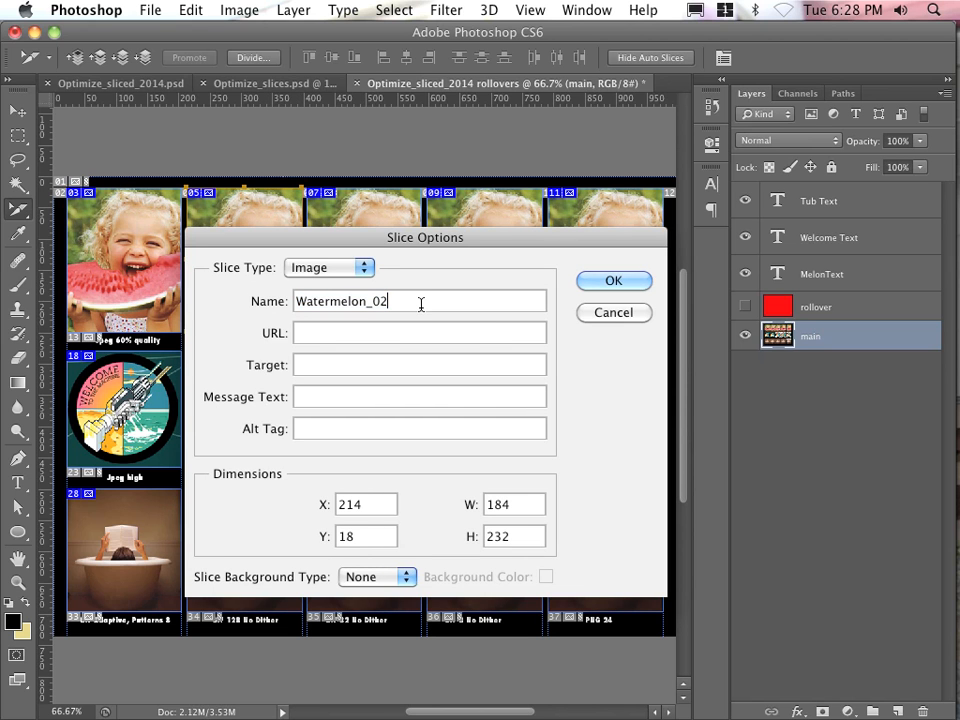
text(_over)
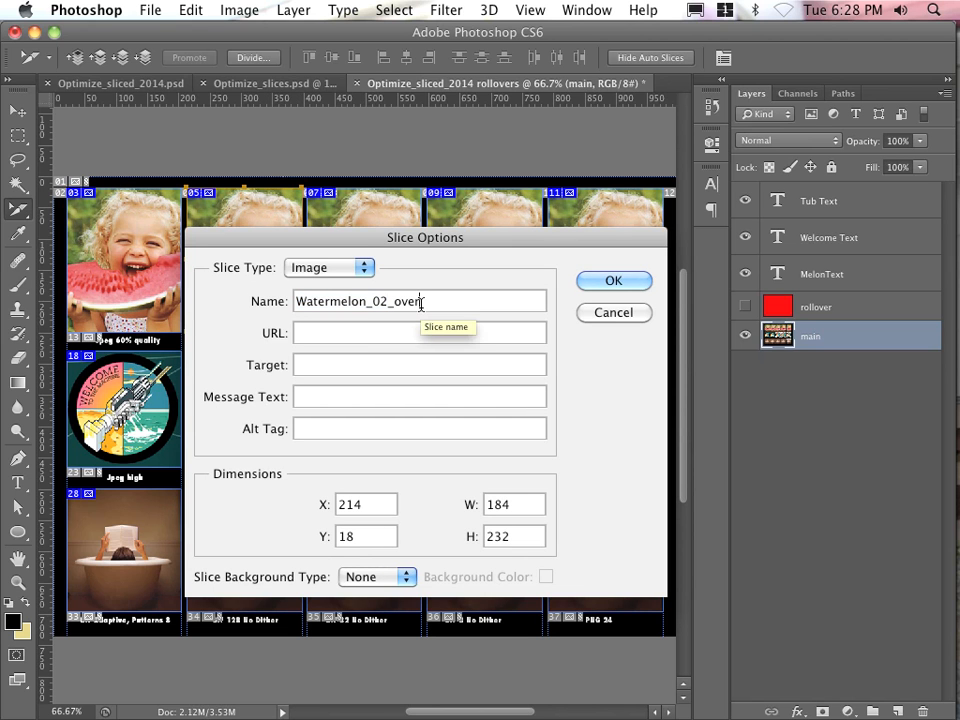
click(603, 283)
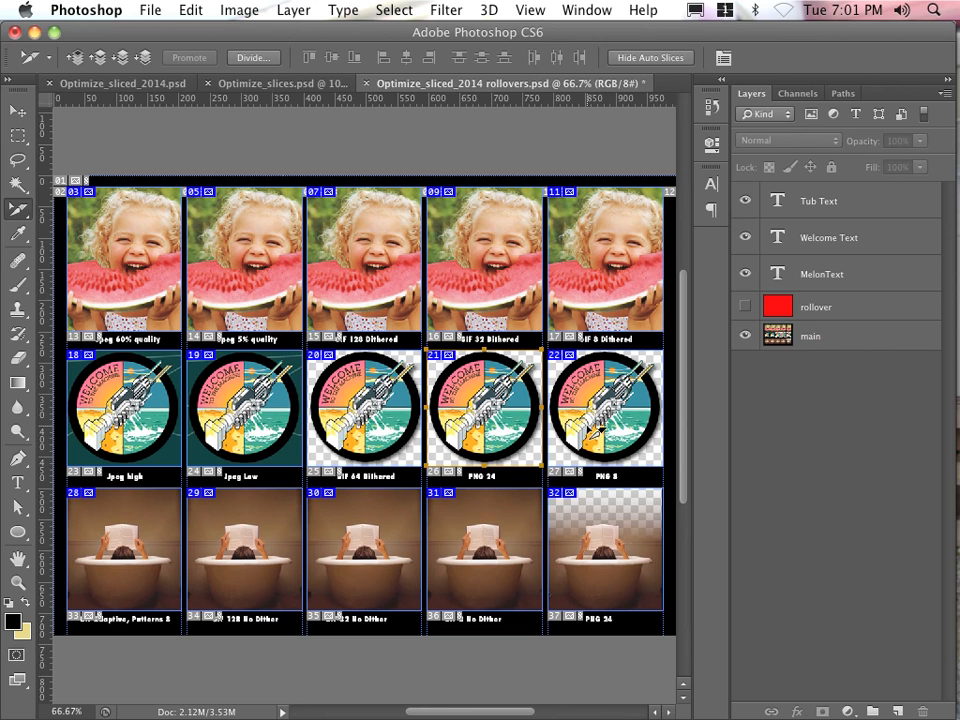
Check the names of the fourth and second bathtub slices in their slice options.
click(266, 540)
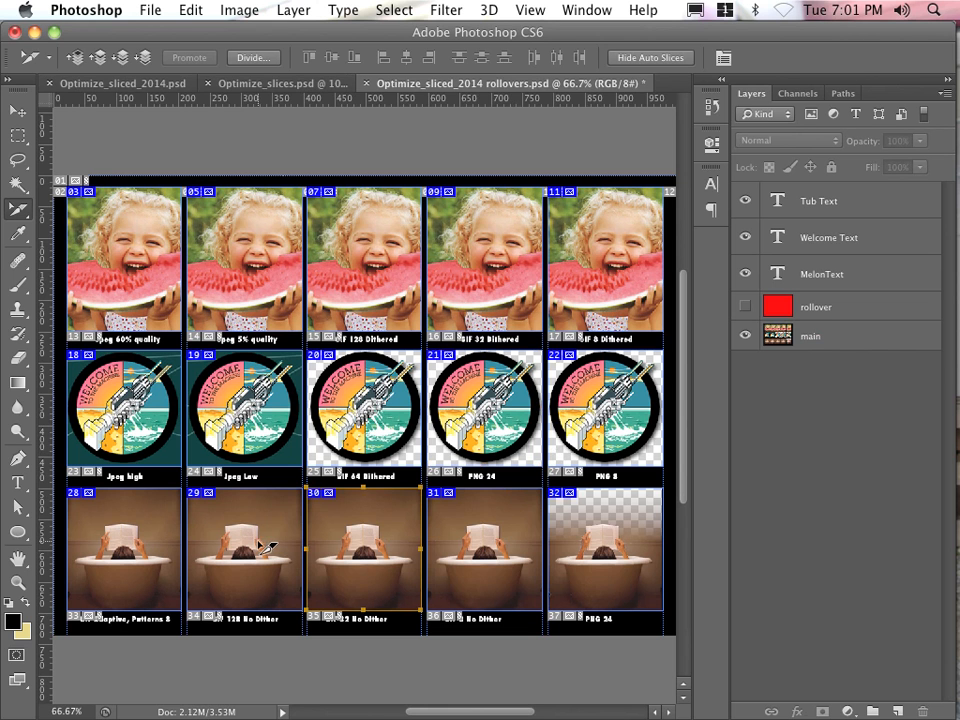
double_click(490, 553)
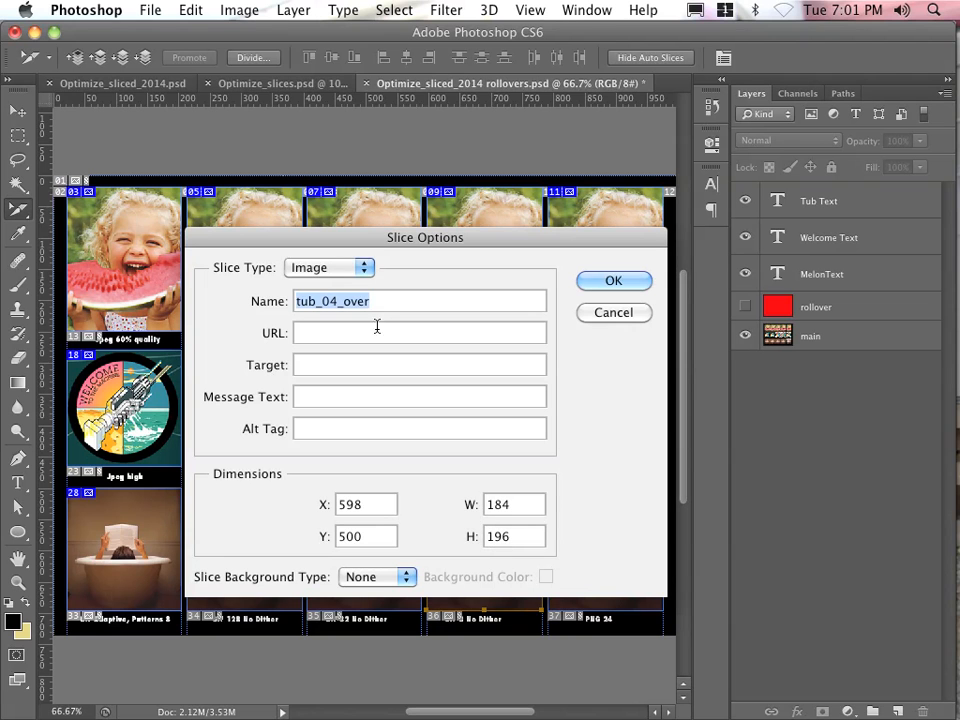
drag(383, 299, 336, 300)
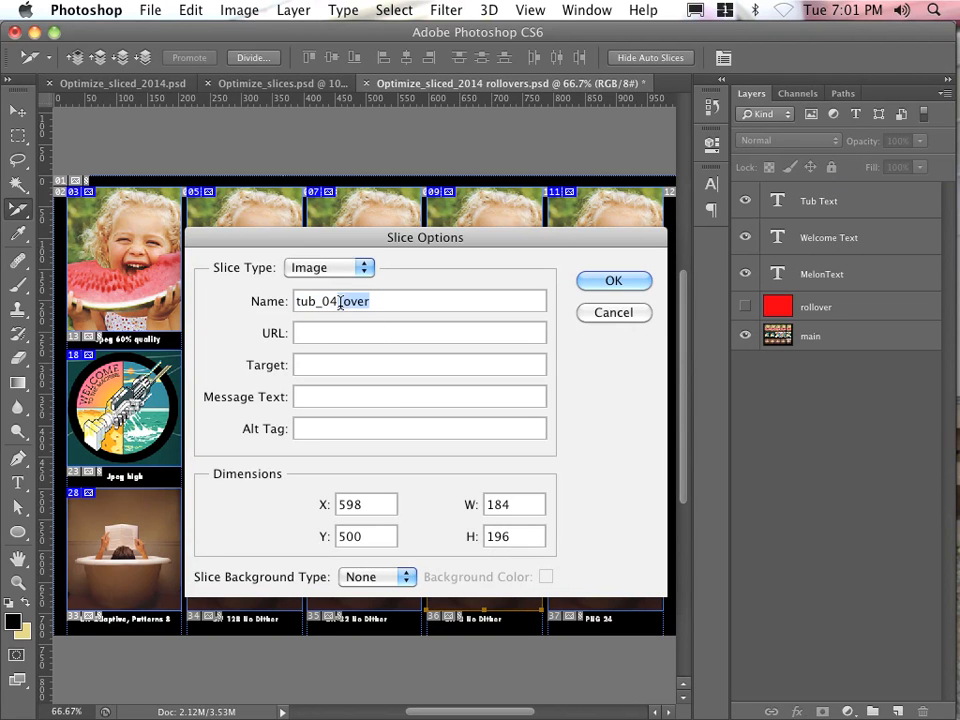
click(590, 283)
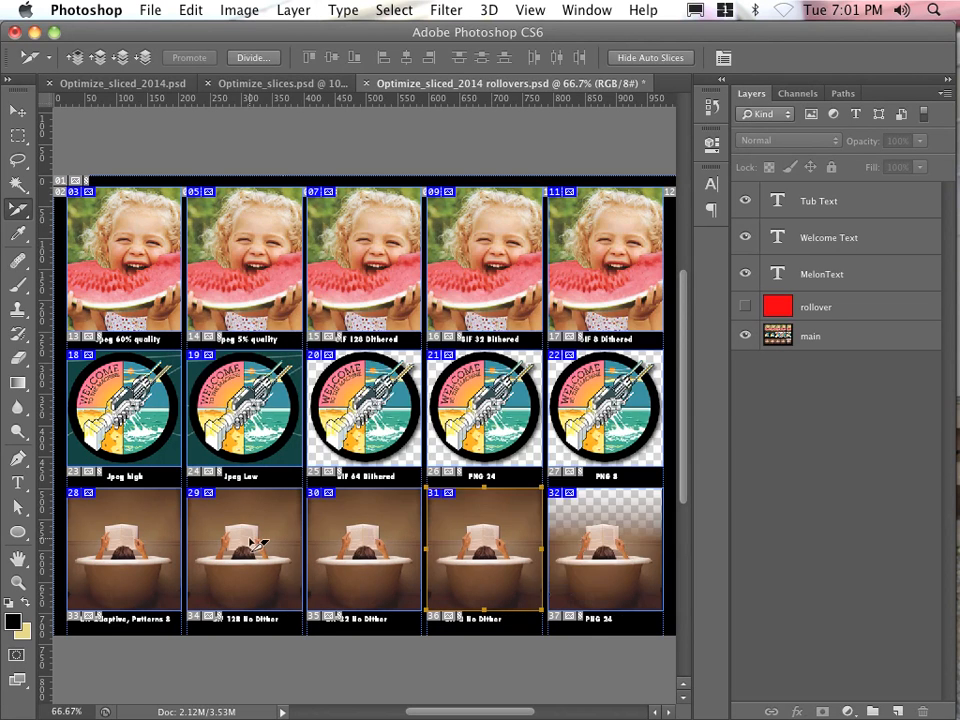
double_click(249, 543)
click(604, 284)
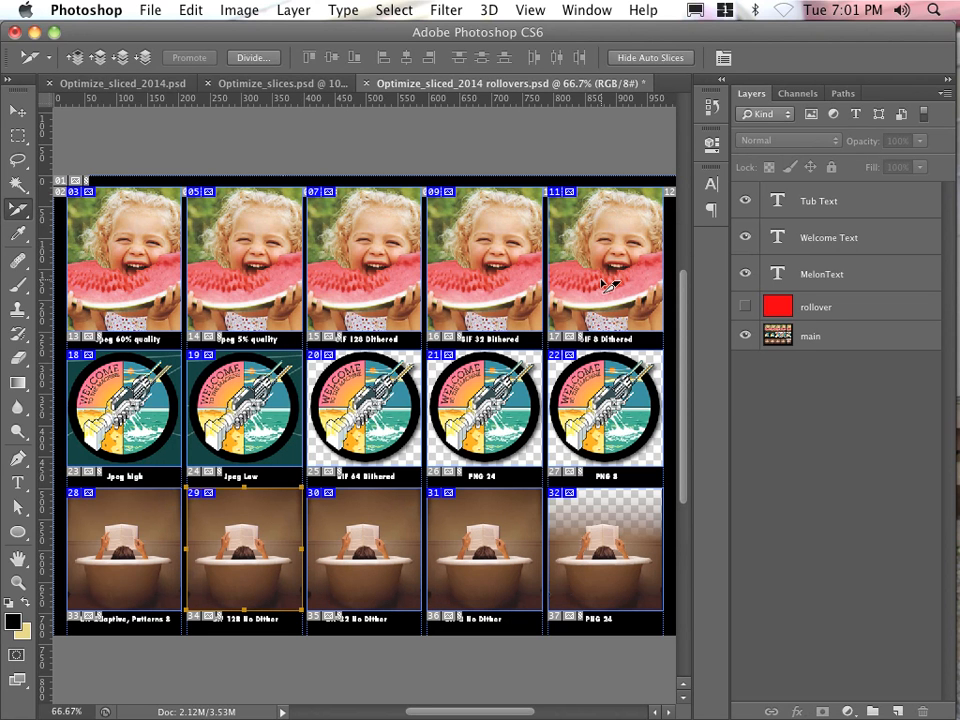
Make the red rollover layer visible and check the slice name of the PNG 8 welcome image.
click(745, 310)
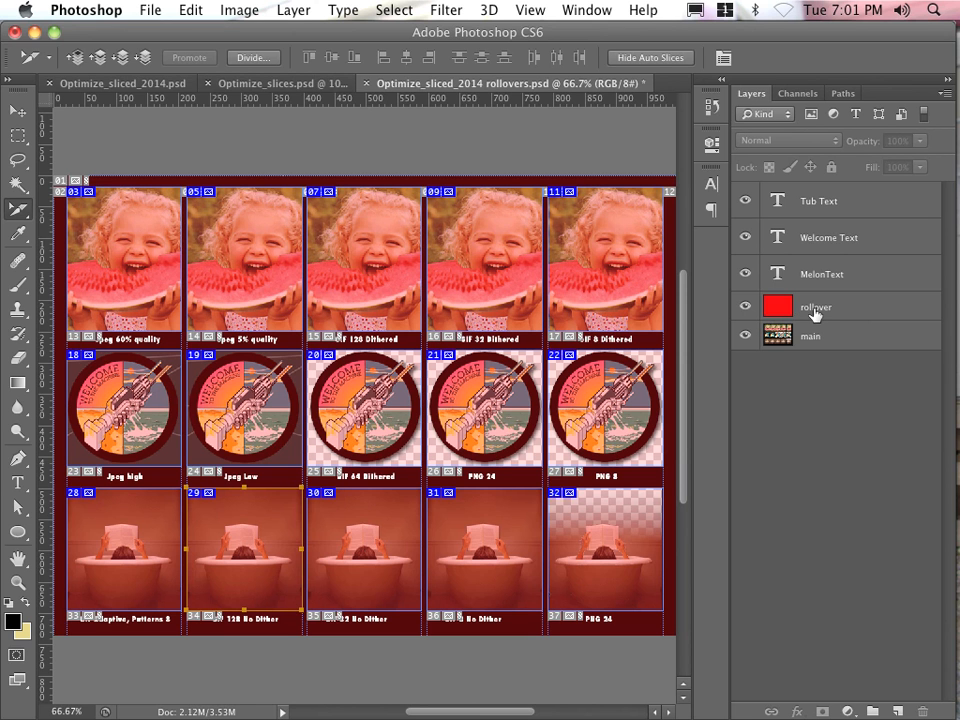
click(606, 389)
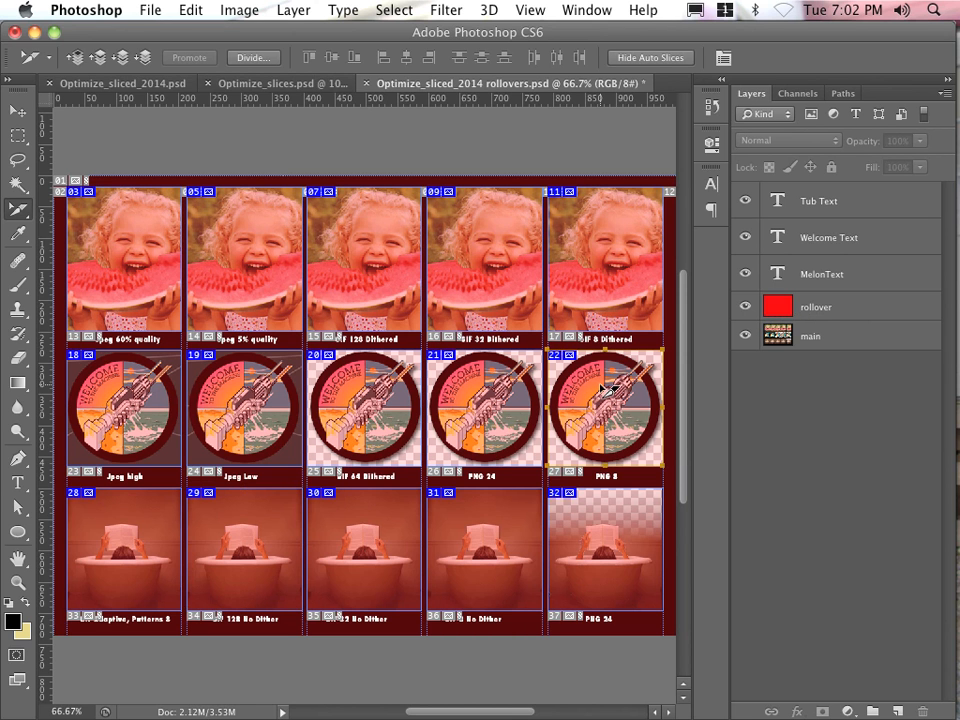
double_click(606, 389)
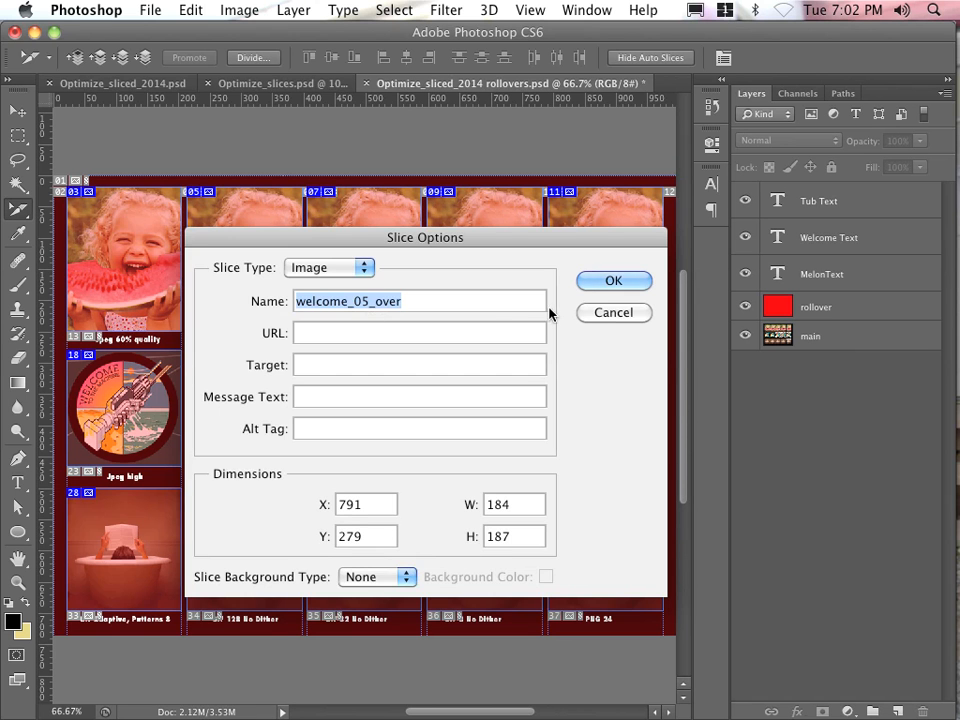
click(612, 313)
Open the rollovers image in Save for Web and select all five watermelon slices in the first row.
click(146, 10)
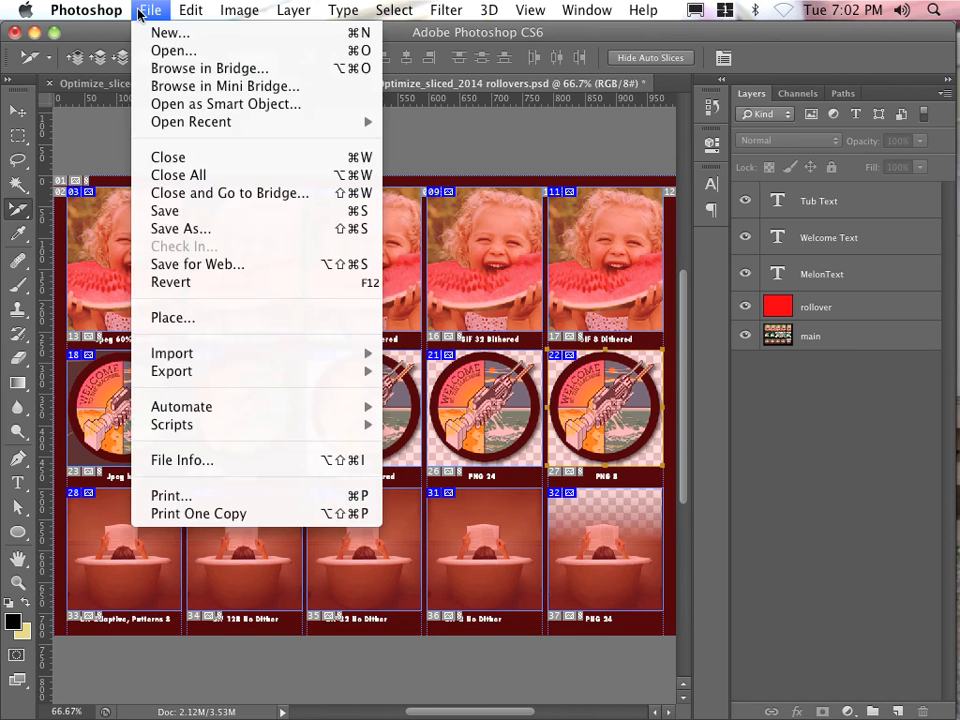
click(198, 264)
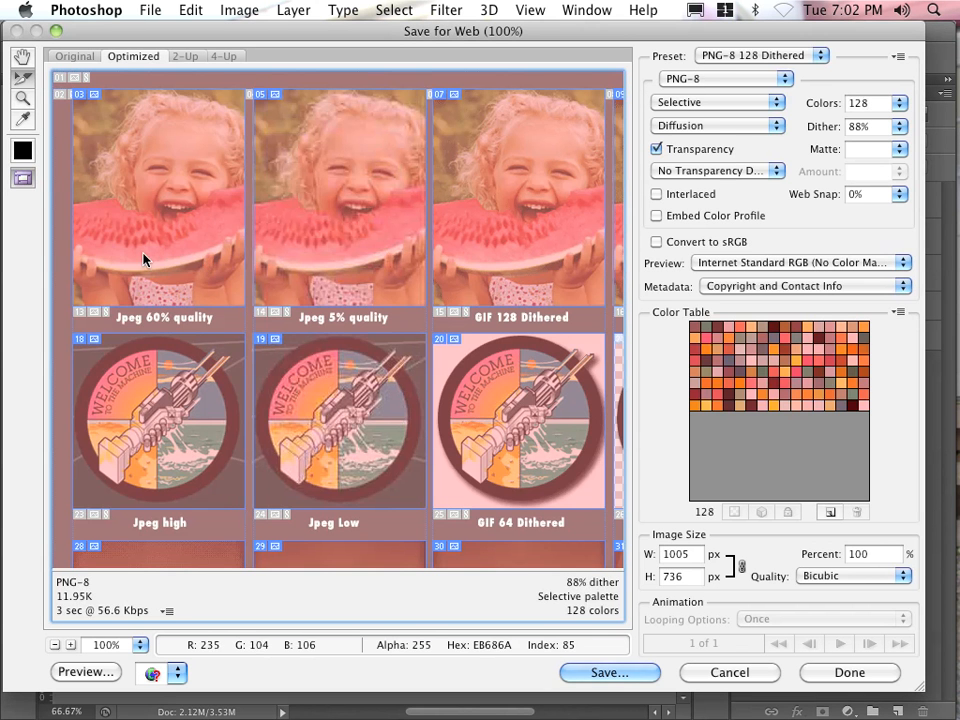
click(143, 258)
key(super+minus)
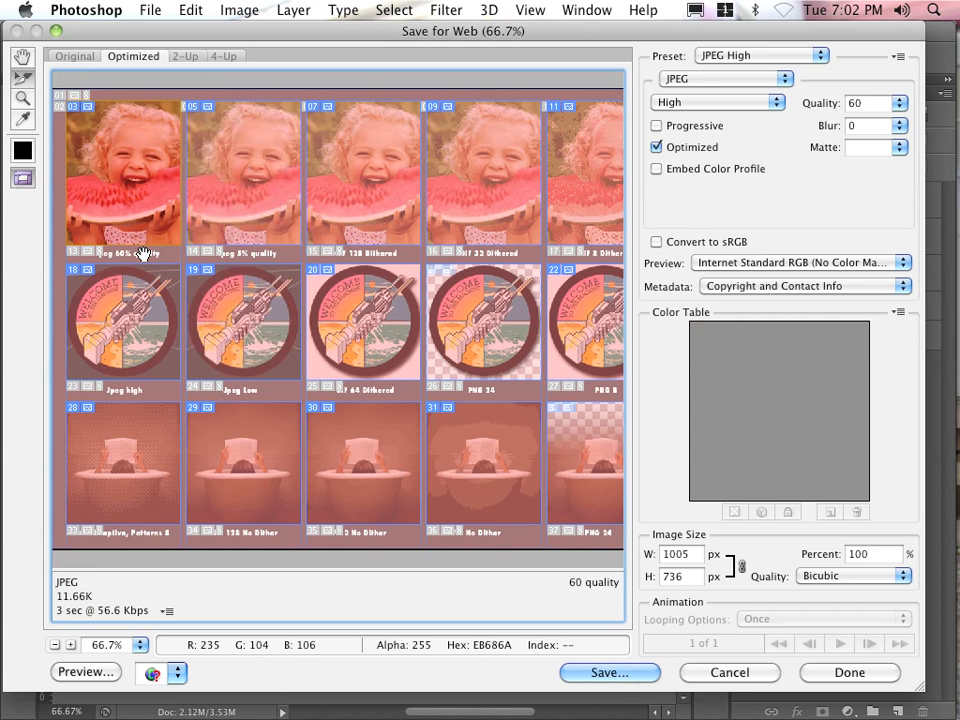
key(super+minus)
shift+click(250, 220)
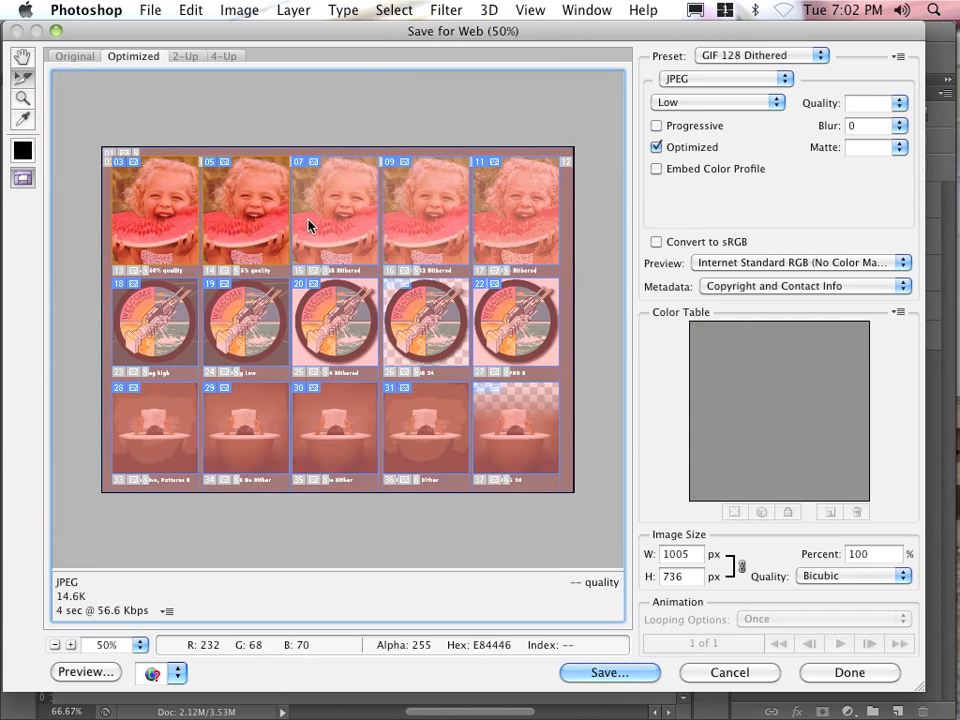
shift+click(332, 222)
shift+click(437, 230)
shift+click(514, 230)
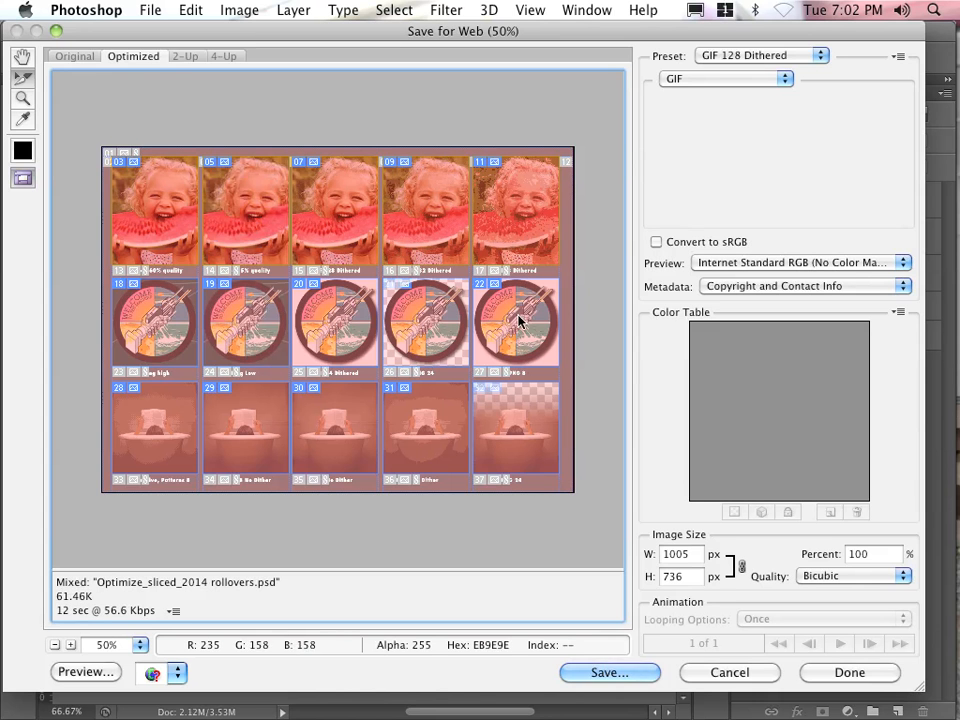
Add all five welcome slices and all five bathtub slices in the second and third rows to the slice selection.
shift+click(519, 317)
shift+click(428, 318)
shift+click(343, 317)
shift+click(246, 324)
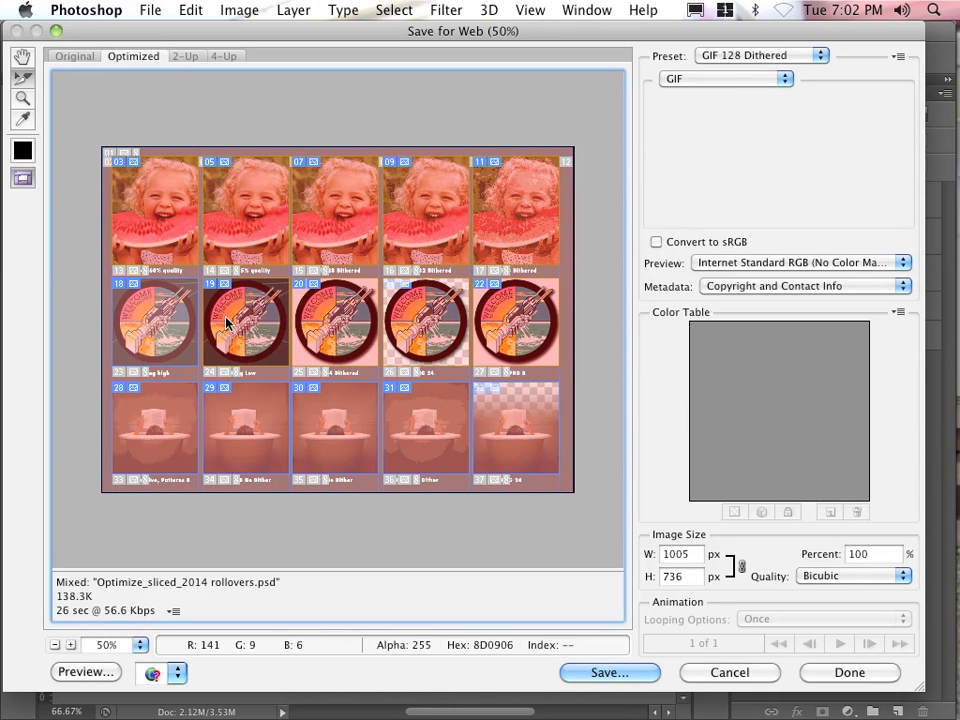
shift+click(160, 322)
shift+click(169, 413)
shift+click(253, 420)
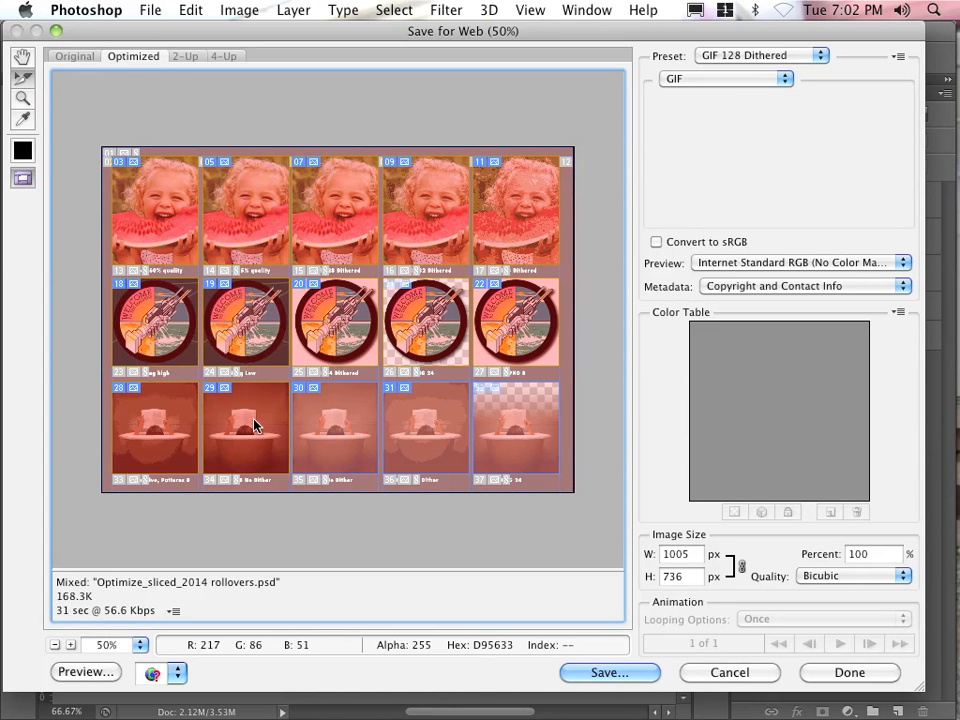
shift+click(347, 419)
shift+click(441, 427)
shift+click(529, 424)
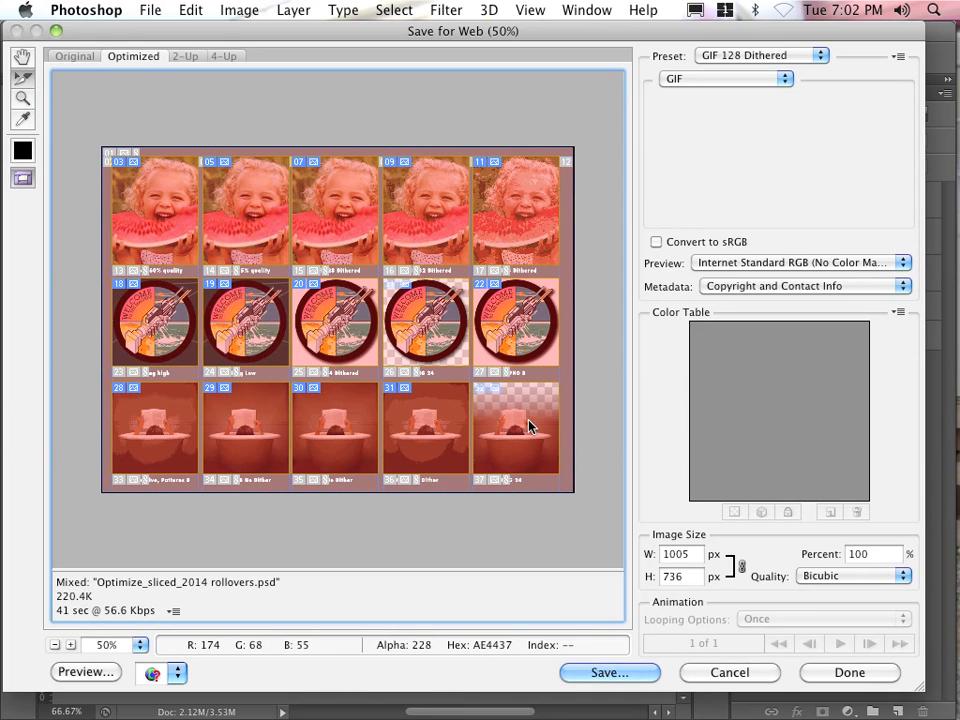
Export the selected slices to the images folder as Images Only with Custom output settings.
click(588, 674)
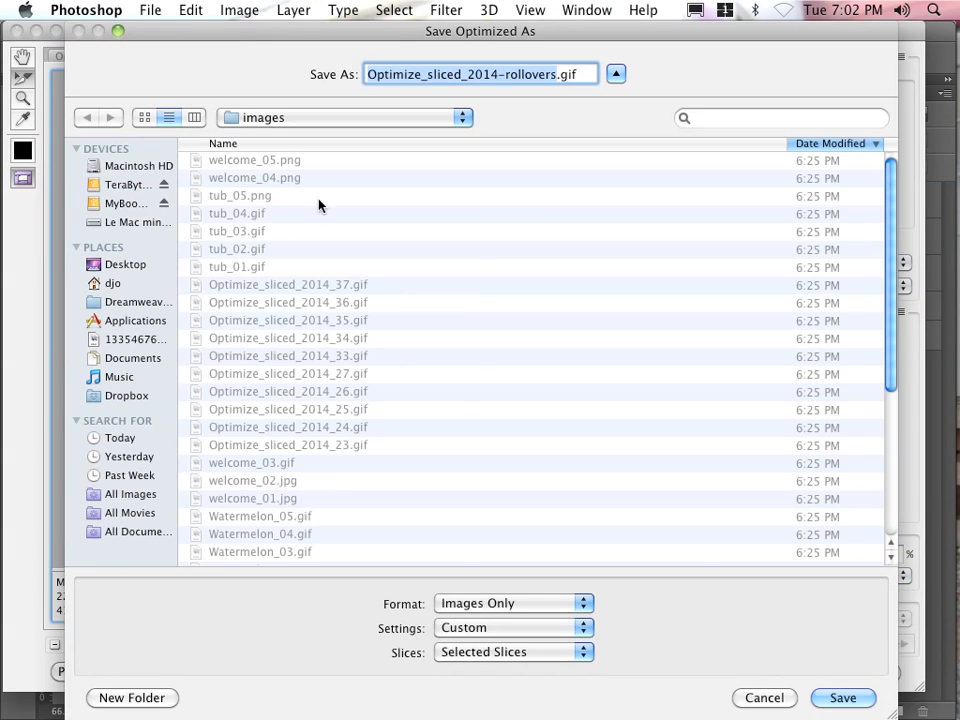
click(277, 118)
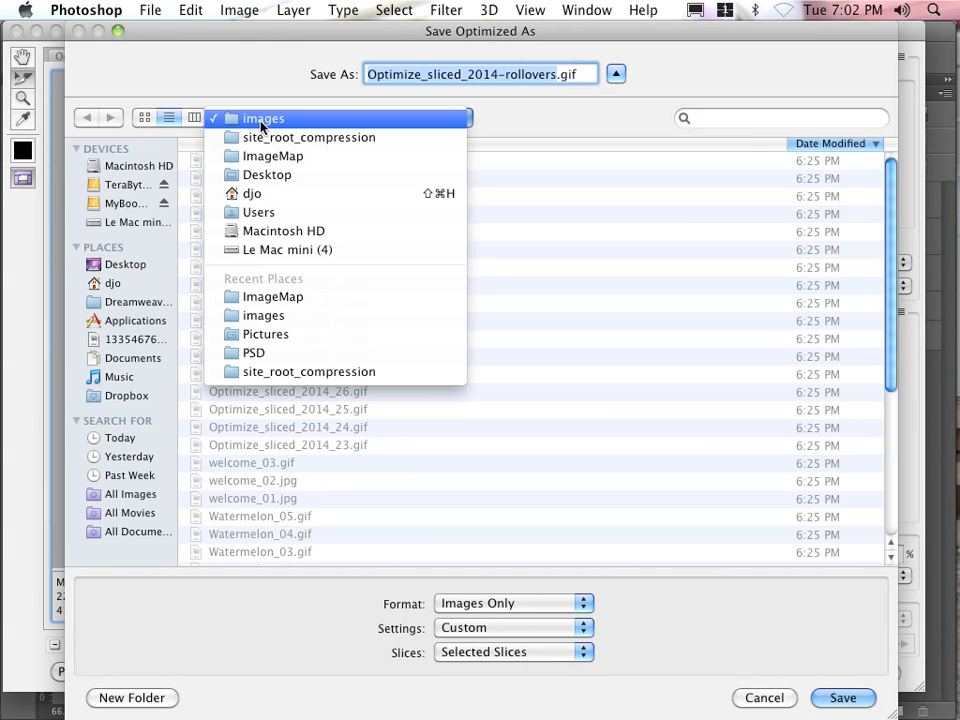
click(261, 124)
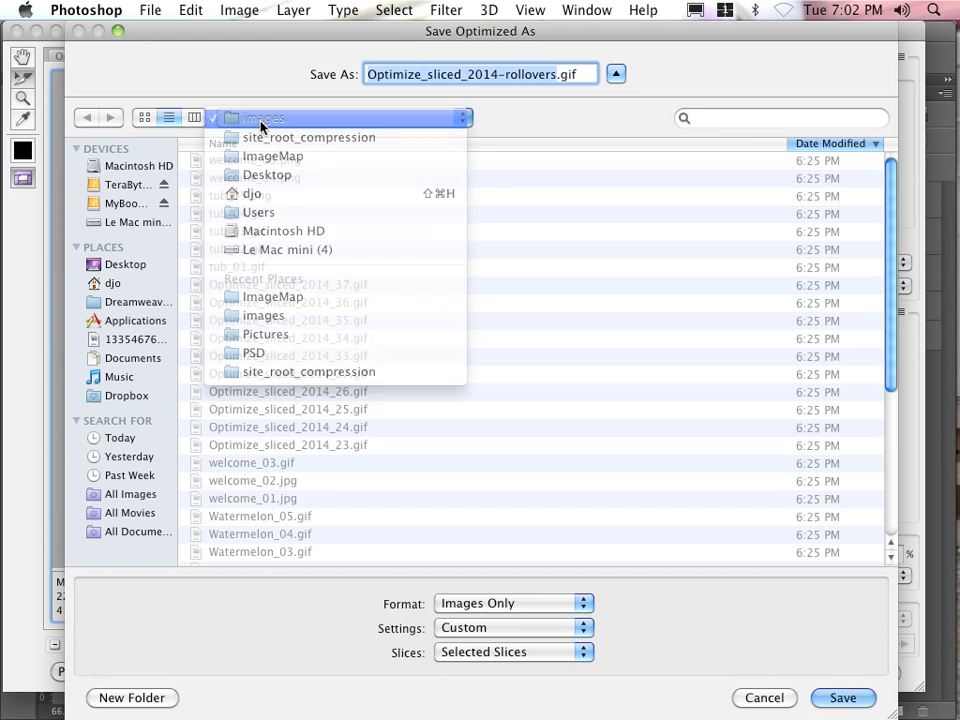
click(504, 609)
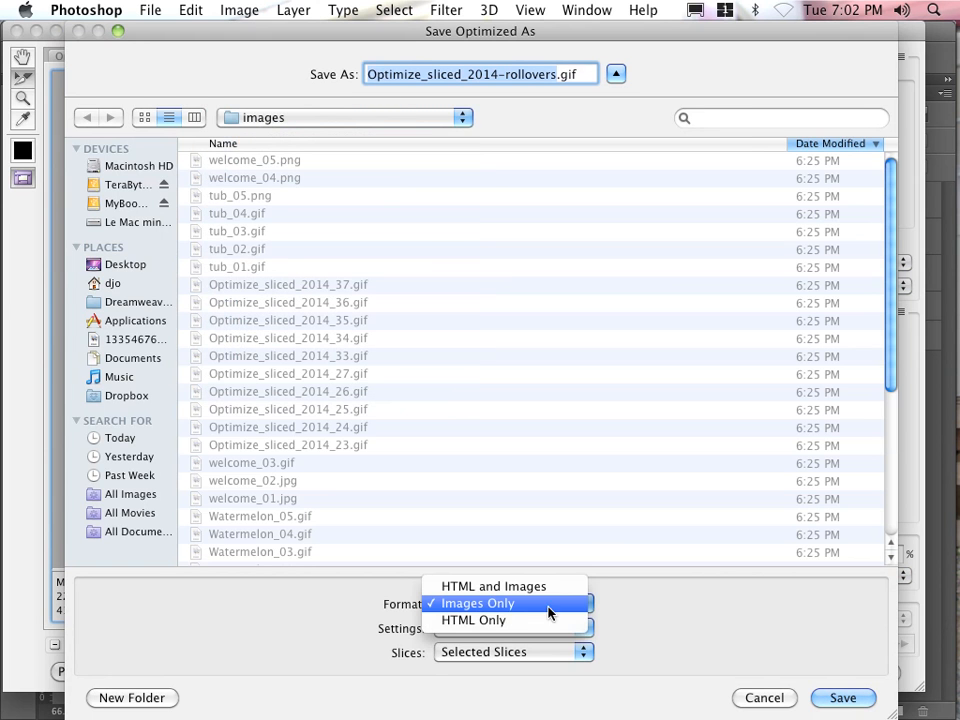
click(549, 612)
click(531, 630)
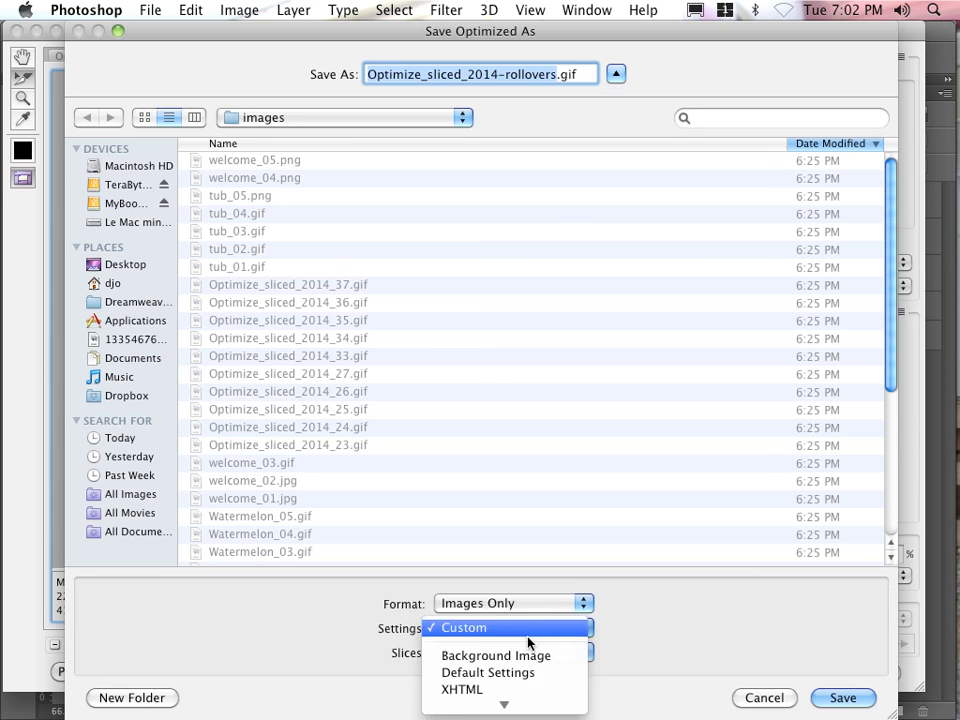
click(526, 706)
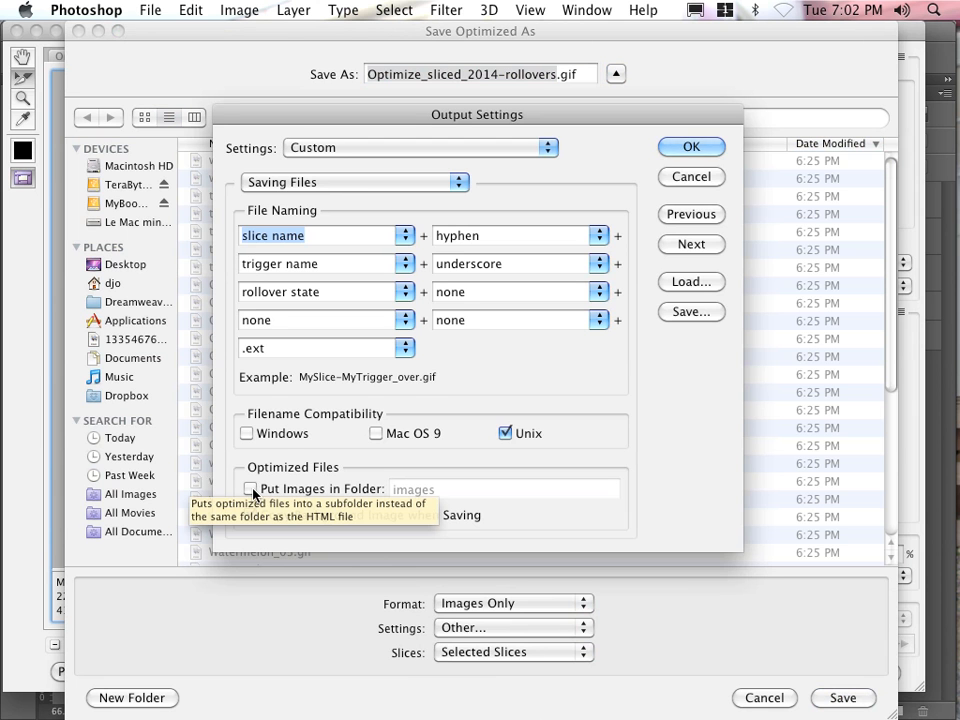
click(689, 147)
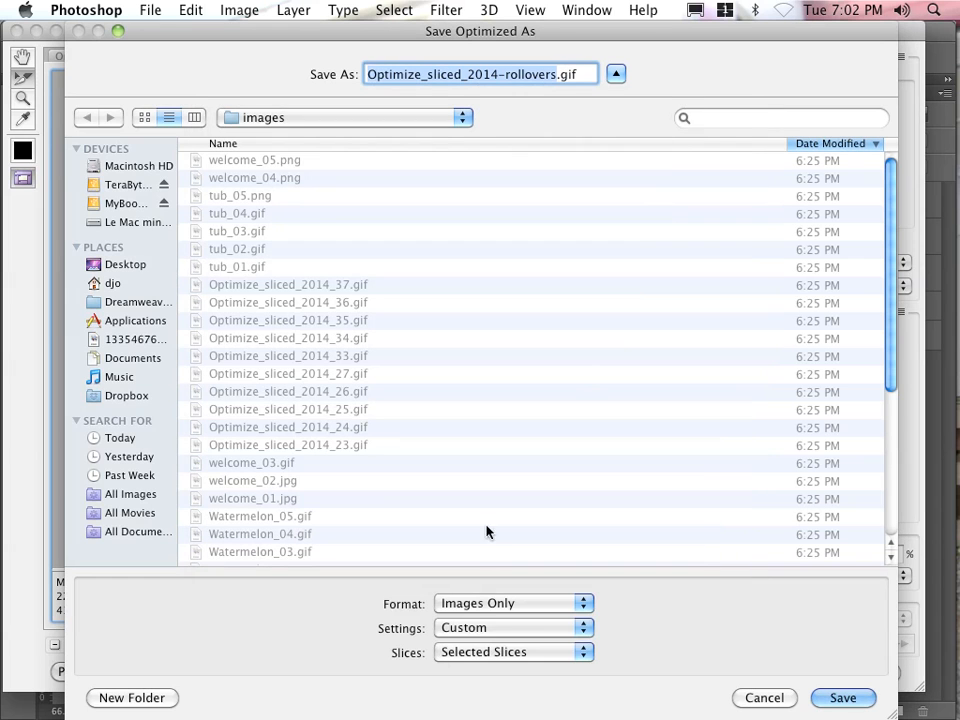
click(440, 655)
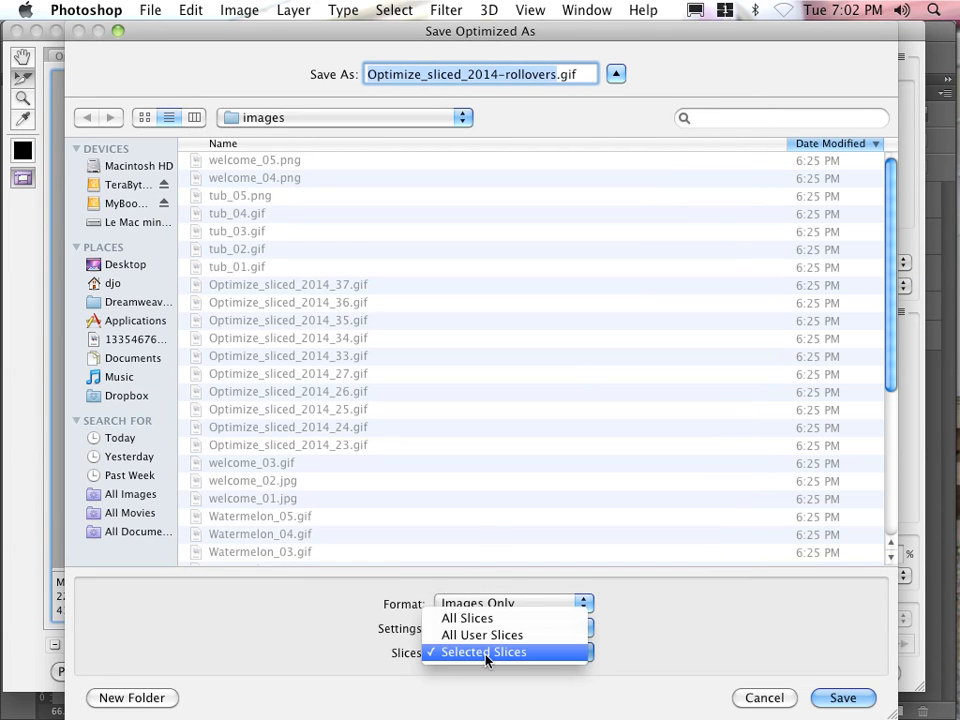
click(487, 652)
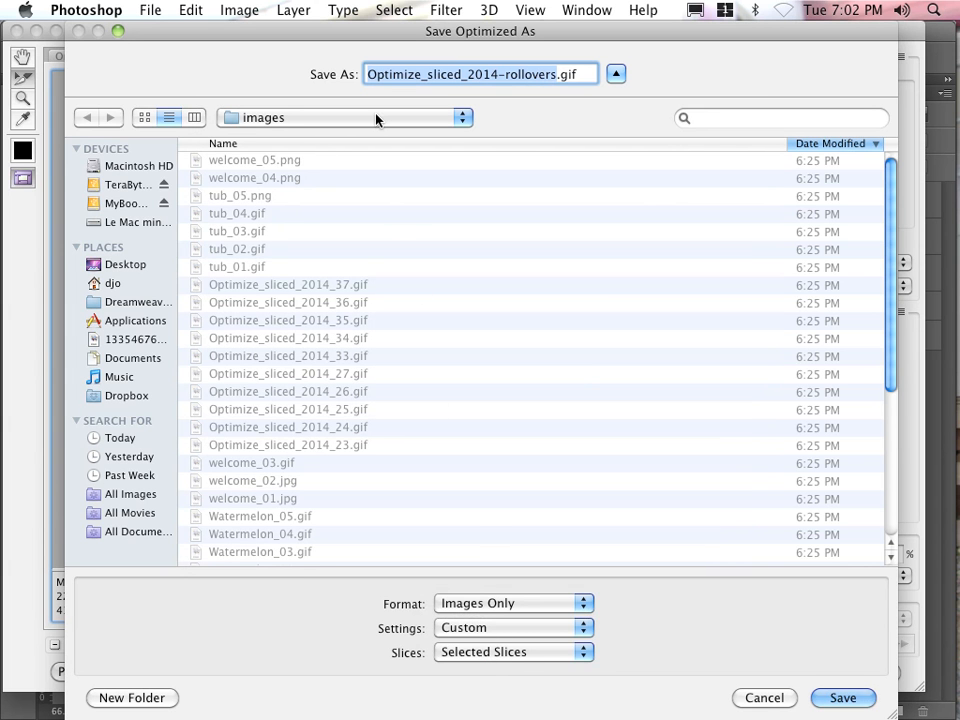
click(825, 697)
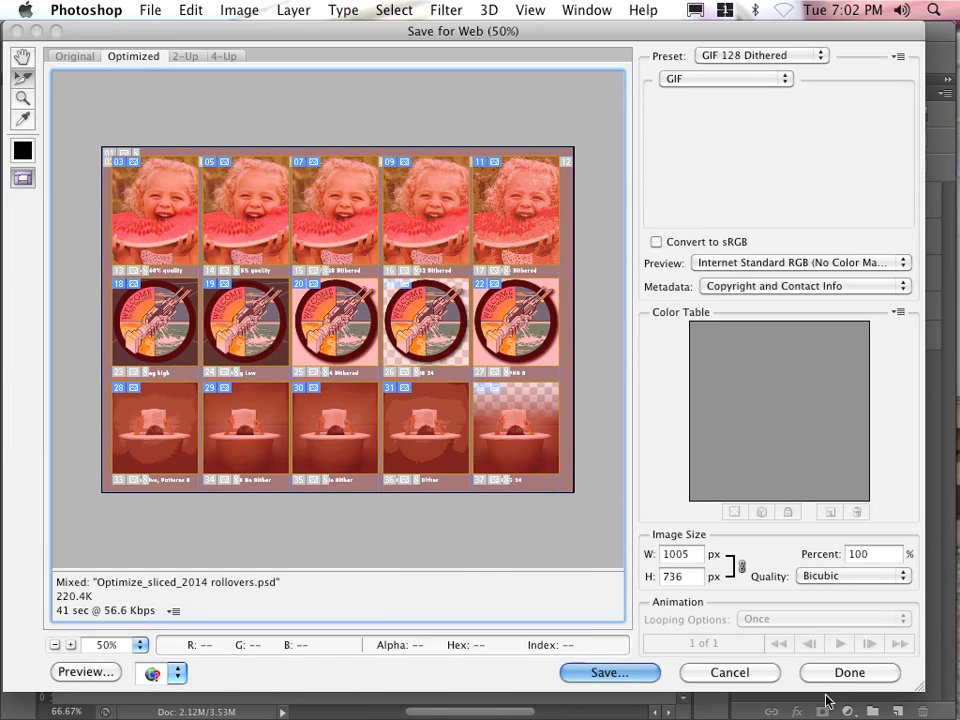
Check the exported _over files in the images folder in Finder, and switch to Dreamweaver.
key(super+Tab)
key(super+Tab)
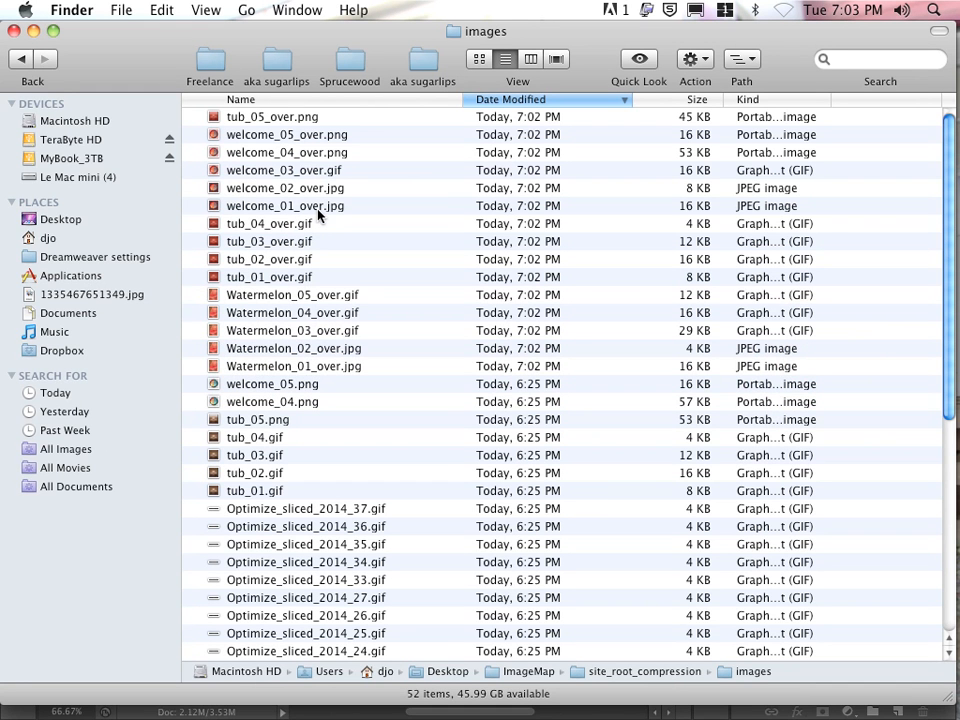
key(super+Tab)
key(super+Tab)
key(super+Tab)
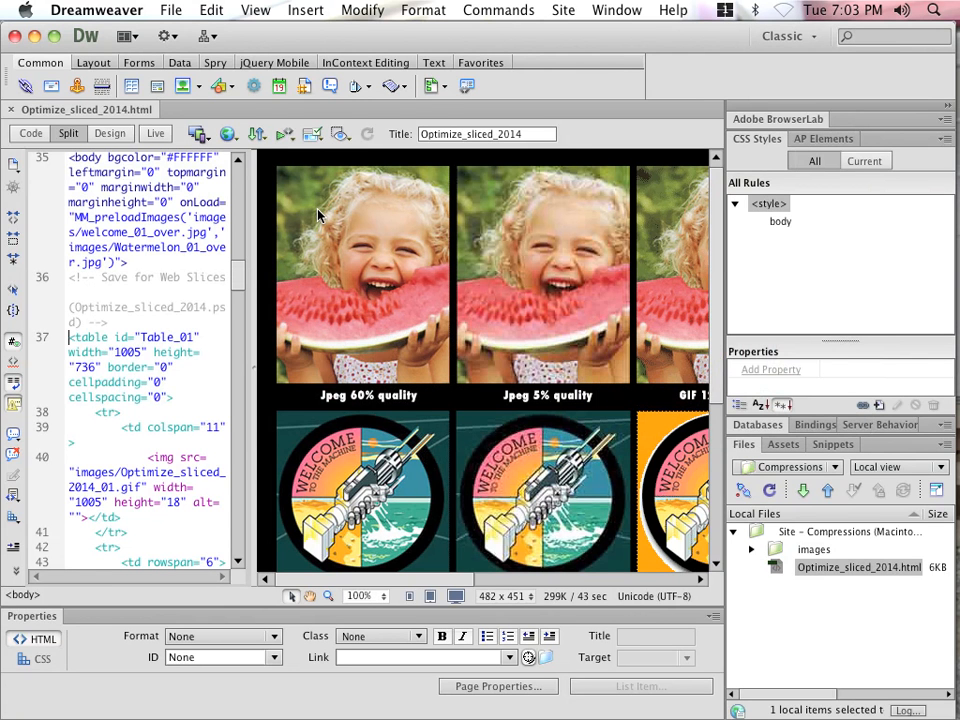
Check the ID of the watermelon image above the Jpeg 60% quality label.
click(345, 268)
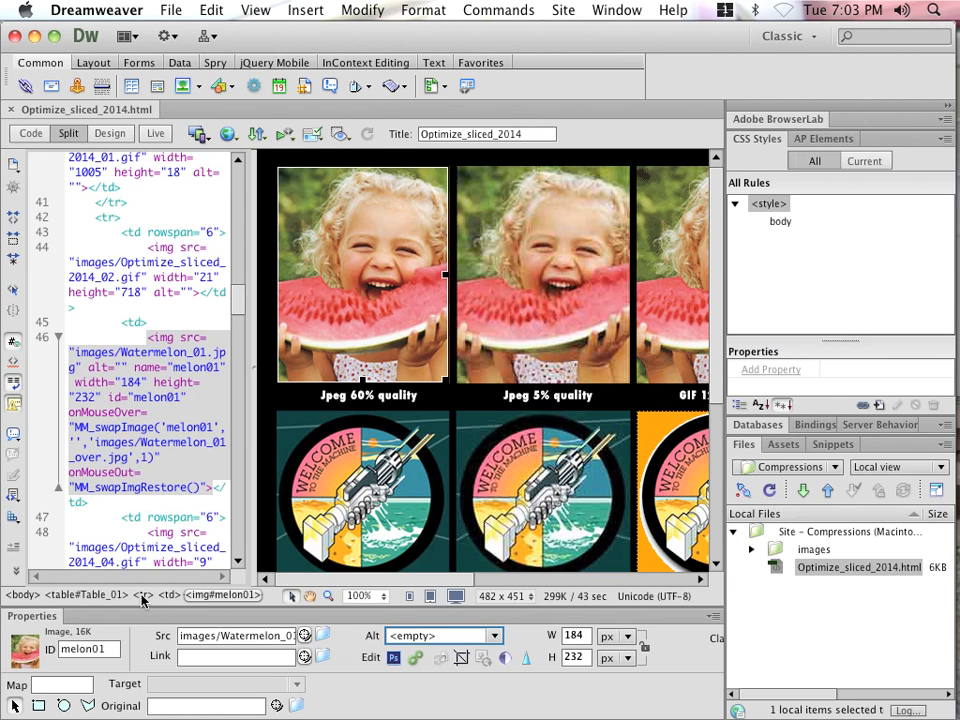
click(110, 652)
drag(110, 652, 60, 651)
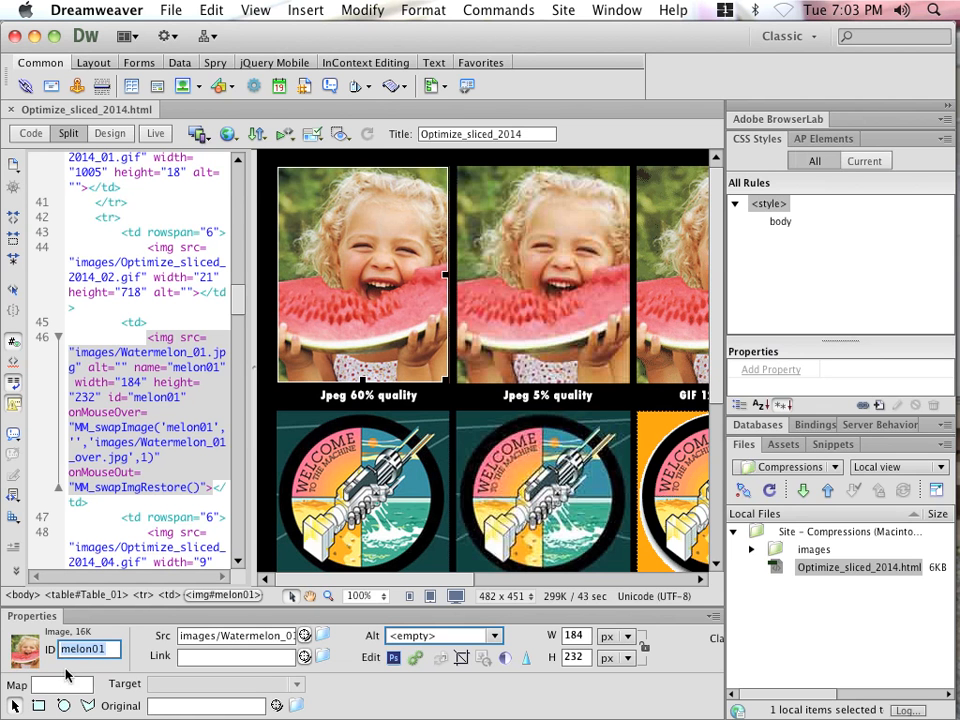
Give the watermelon image above the Jpeg 5% quality label the ID melon02.
click(524, 320)
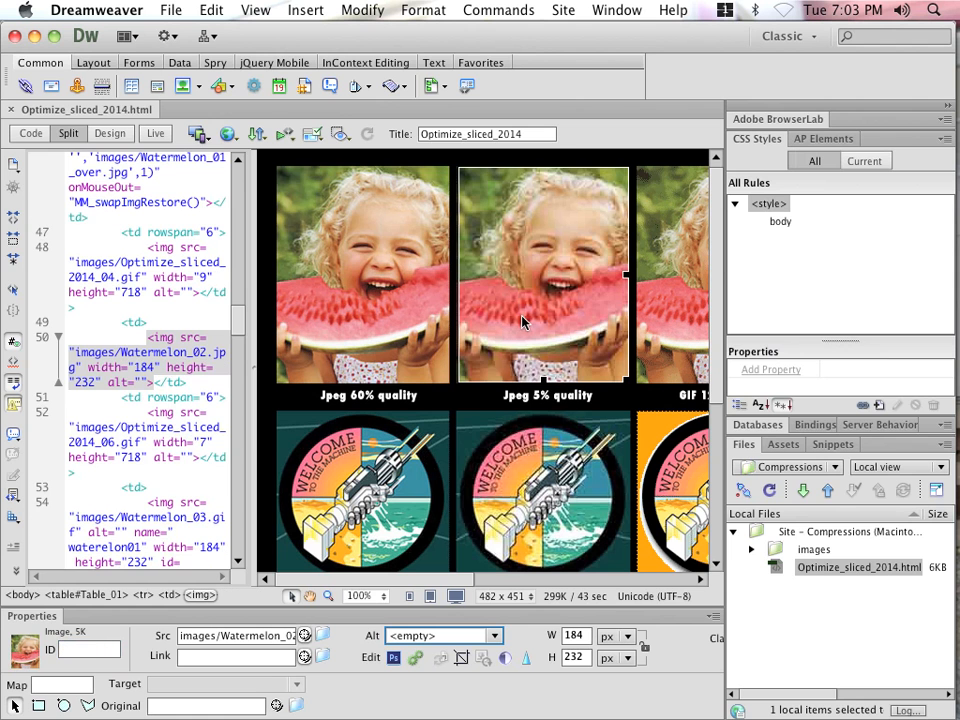
click(90, 650)
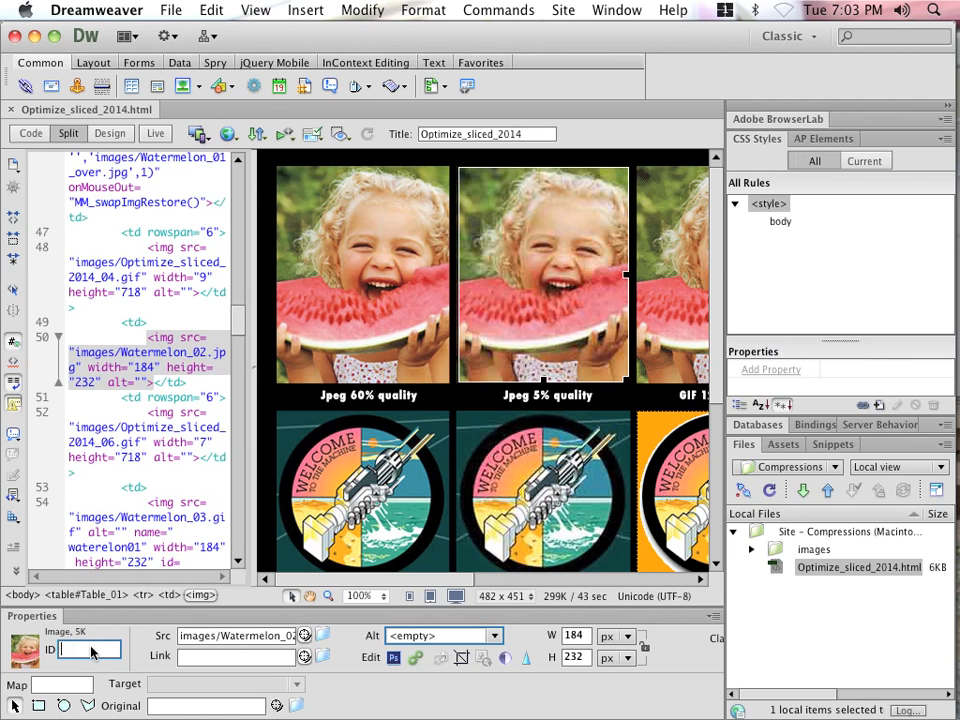
text(melon02)
key(Tab)
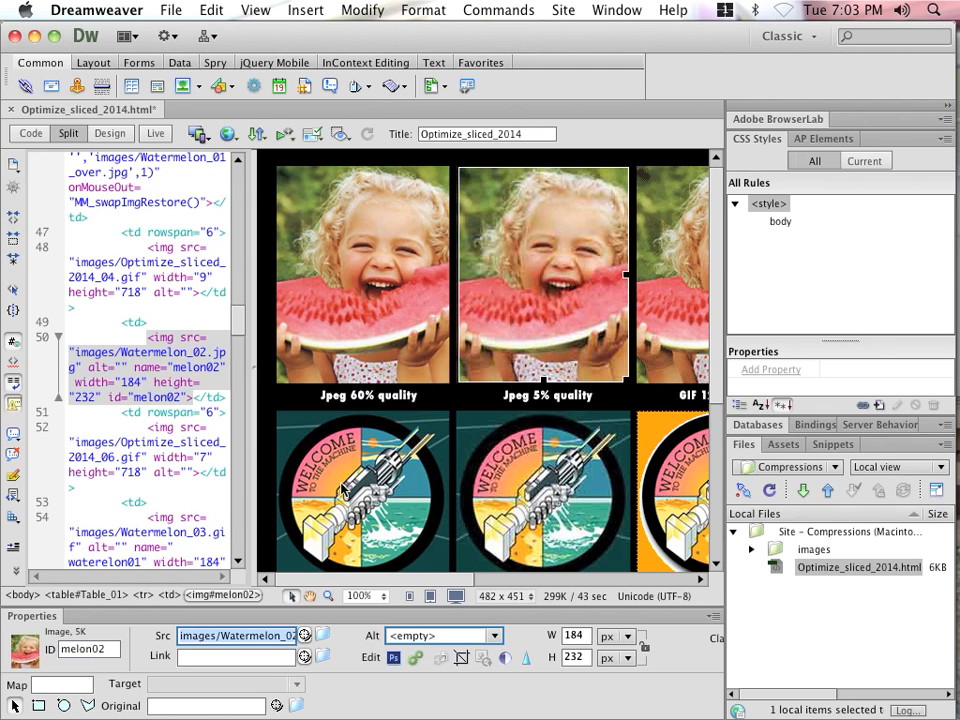
Show the behaviors of the Jpeg 60% quality watermelon image and remove its existing image swap behaviors.
click(379, 328)
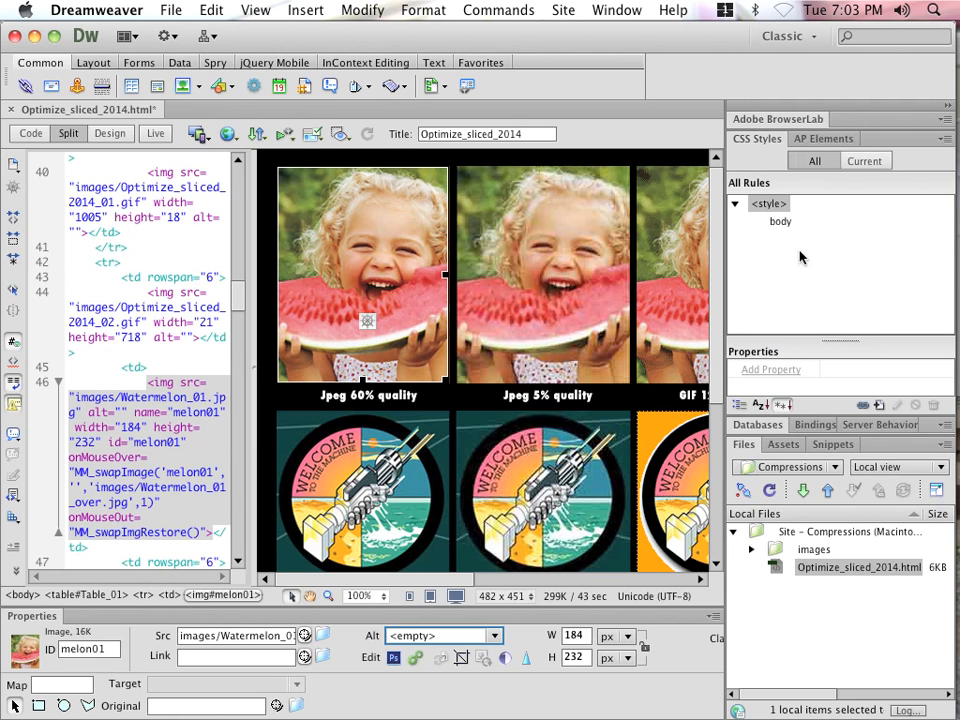
click(607, 11)
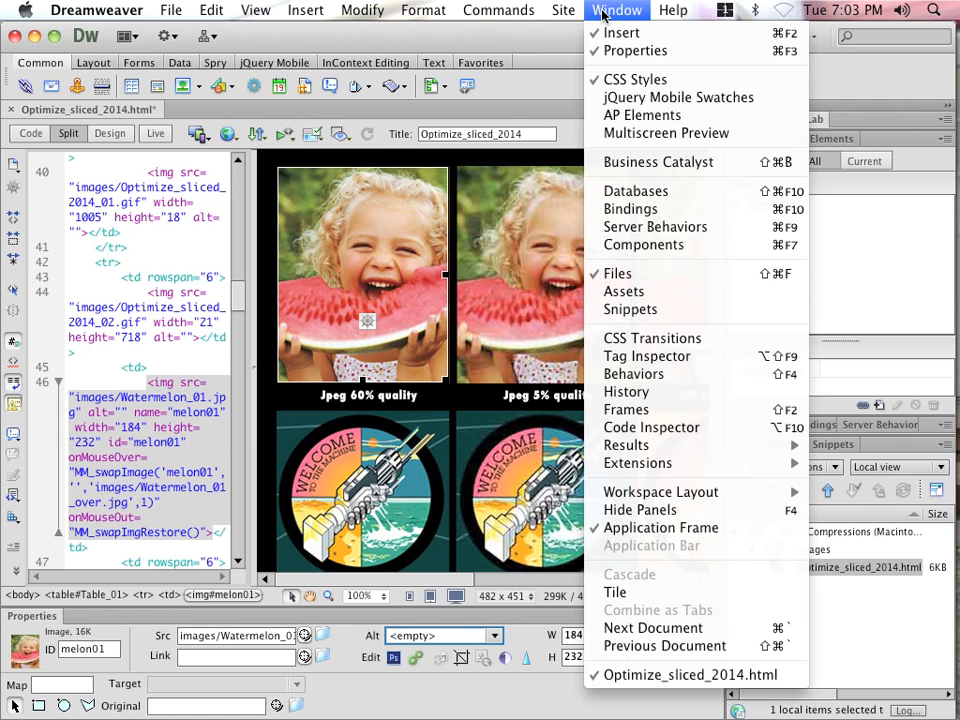
click(687, 376)
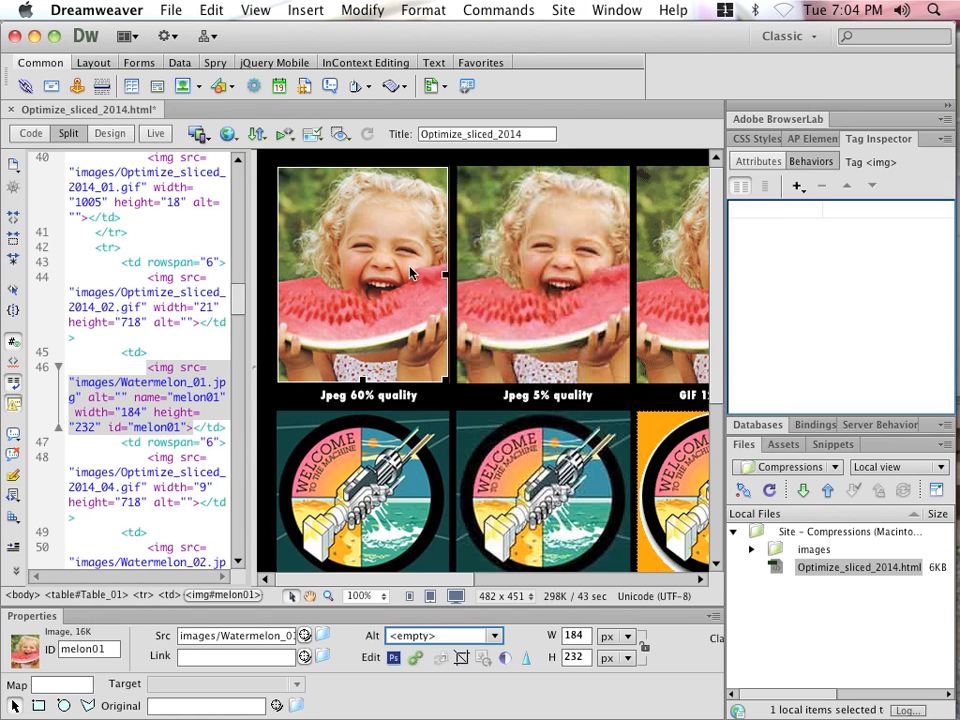
Add a Swap Image behavior to the melon01 image with images/Watermelon_01_over.jpg as its source.
click(797, 190)
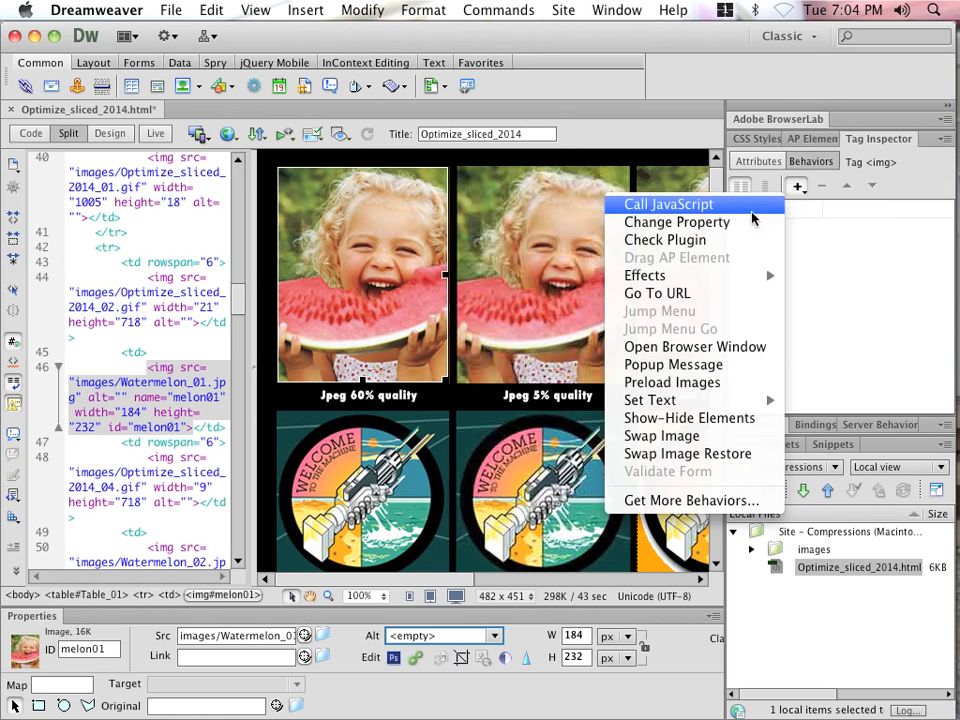
click(635, 437)
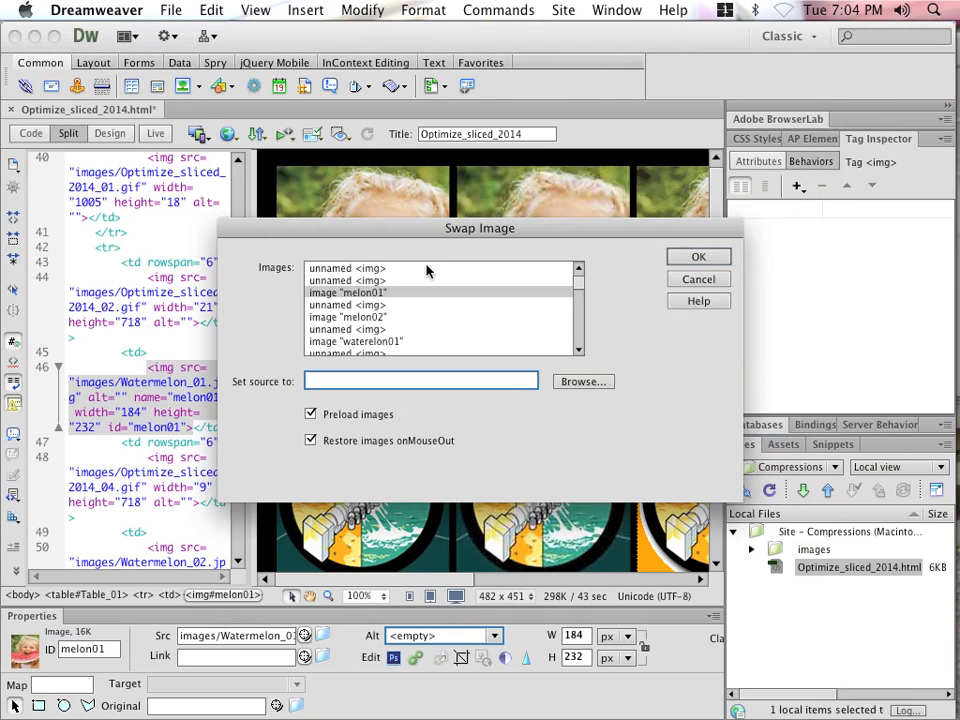
drag(410, 235, 383, 190)
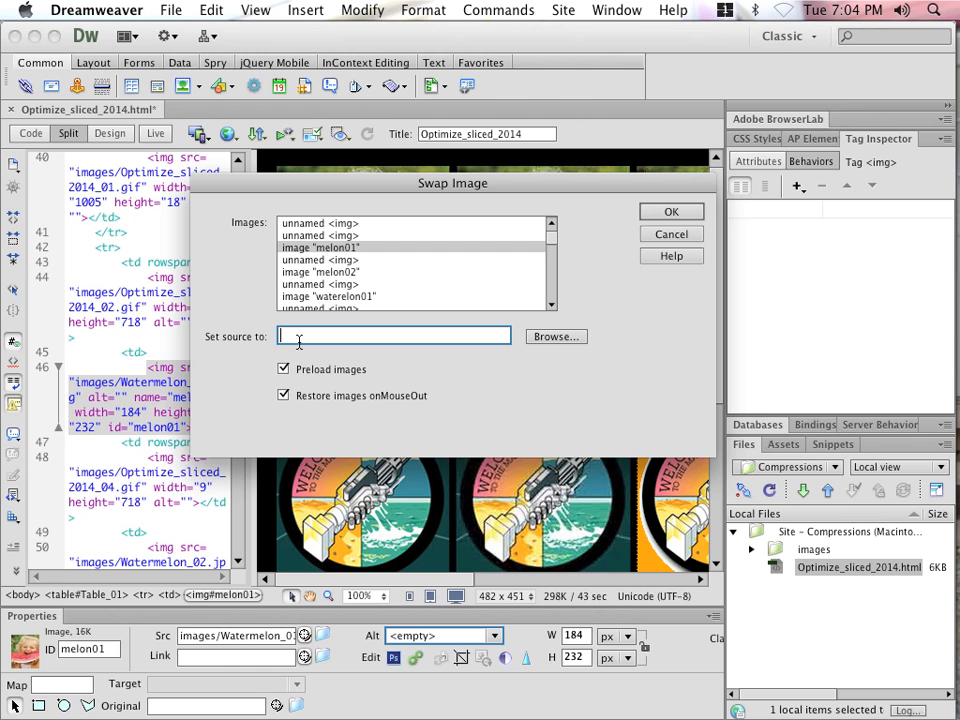
click(535, 339)
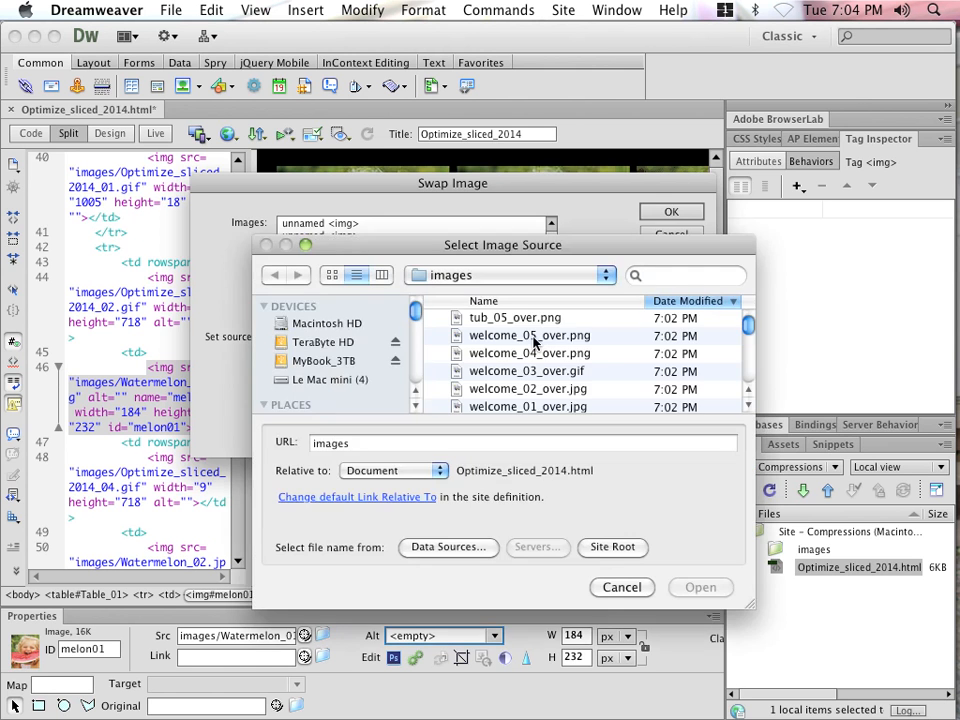
drag(407, 245, 284, 172)
drag(629, 522, 688, 566)
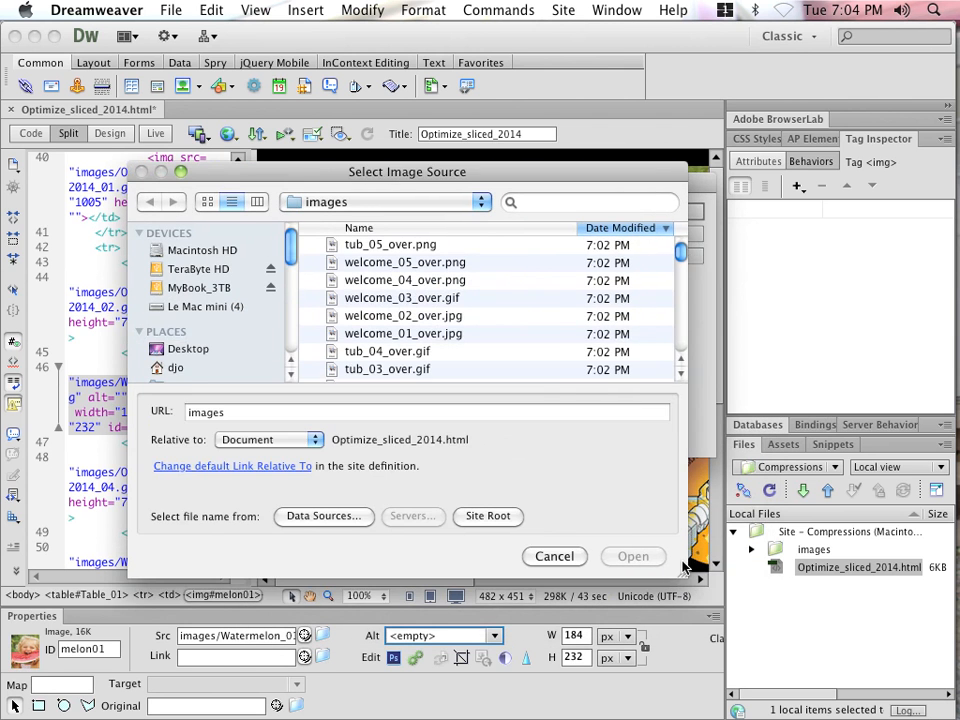
scroll(490, 340, down, 3)
scroll(490, 340, down, 5)
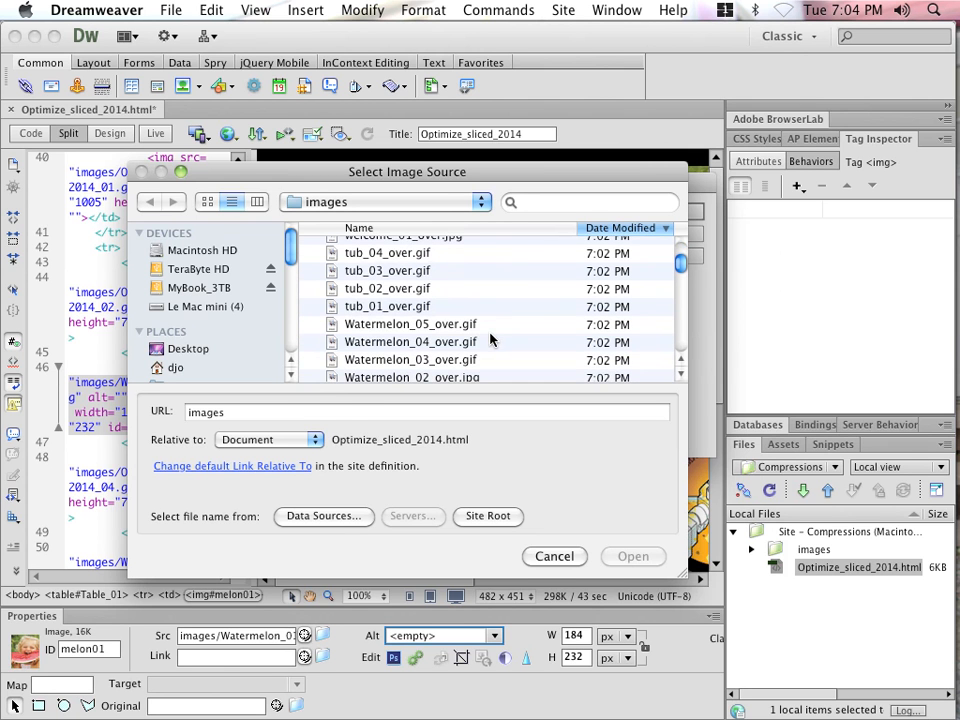
click(428, 360)
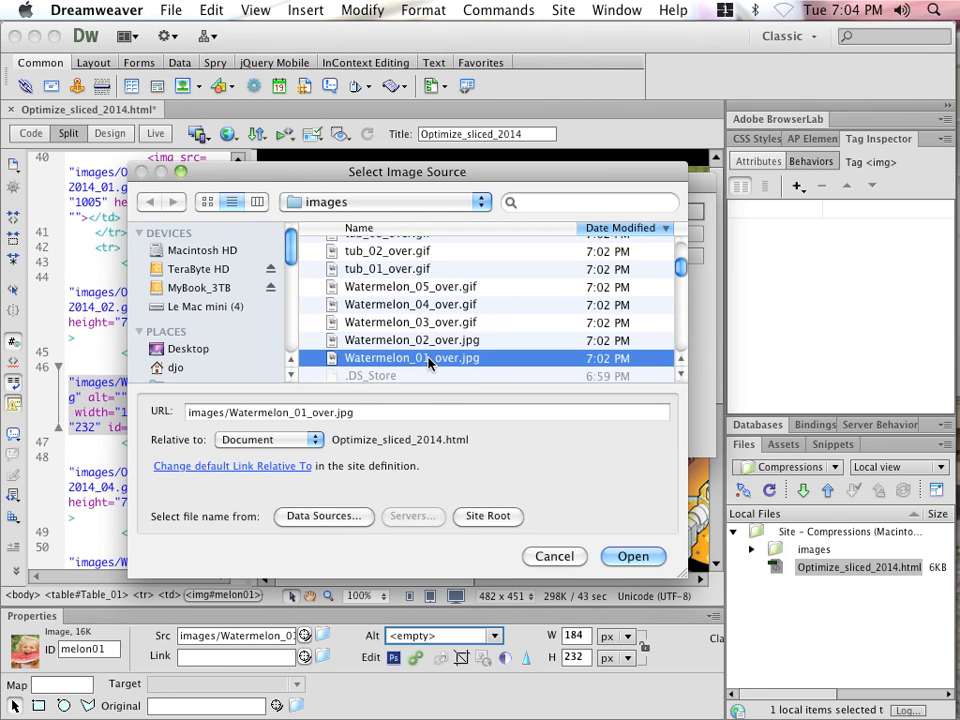
click(634, 557)
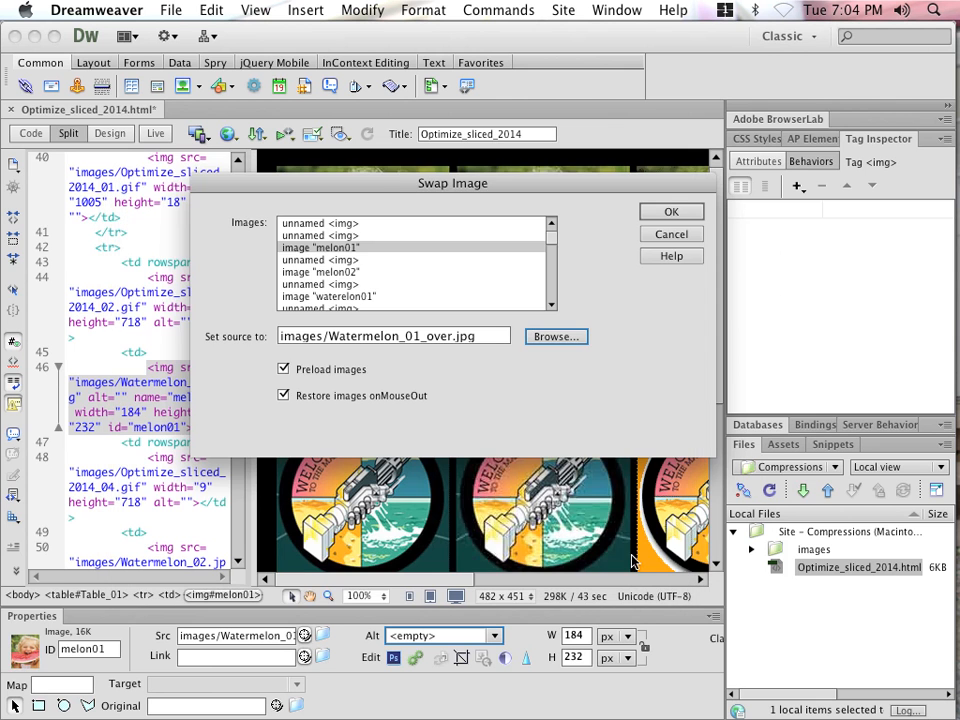
click(668, 212)
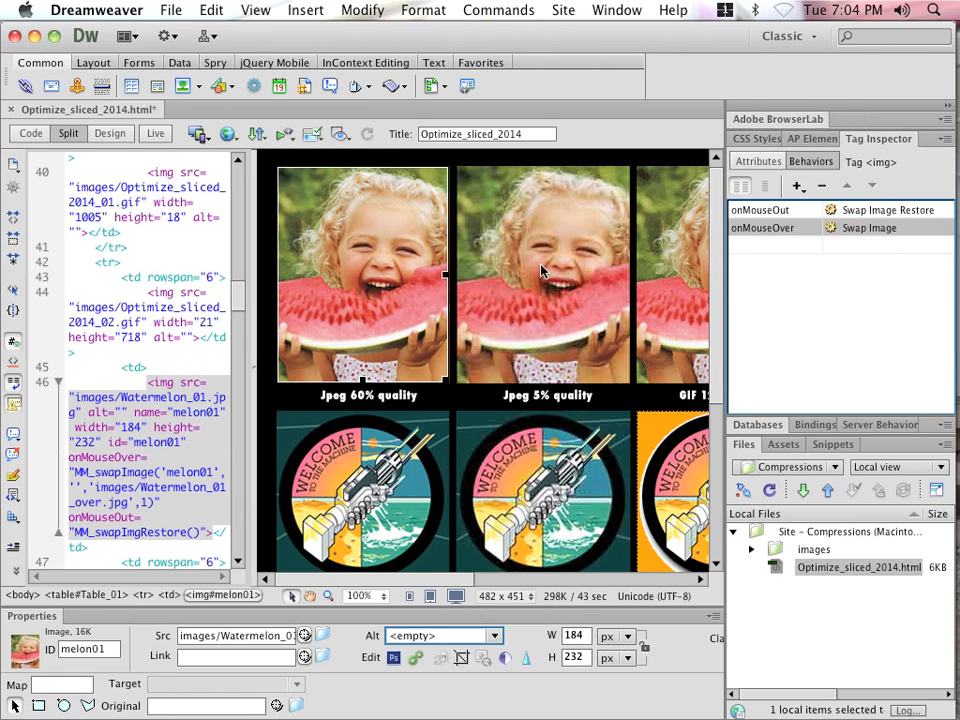
Save the Optimize_sliced_2014.html page and display it in Live view.
click(178, 10)
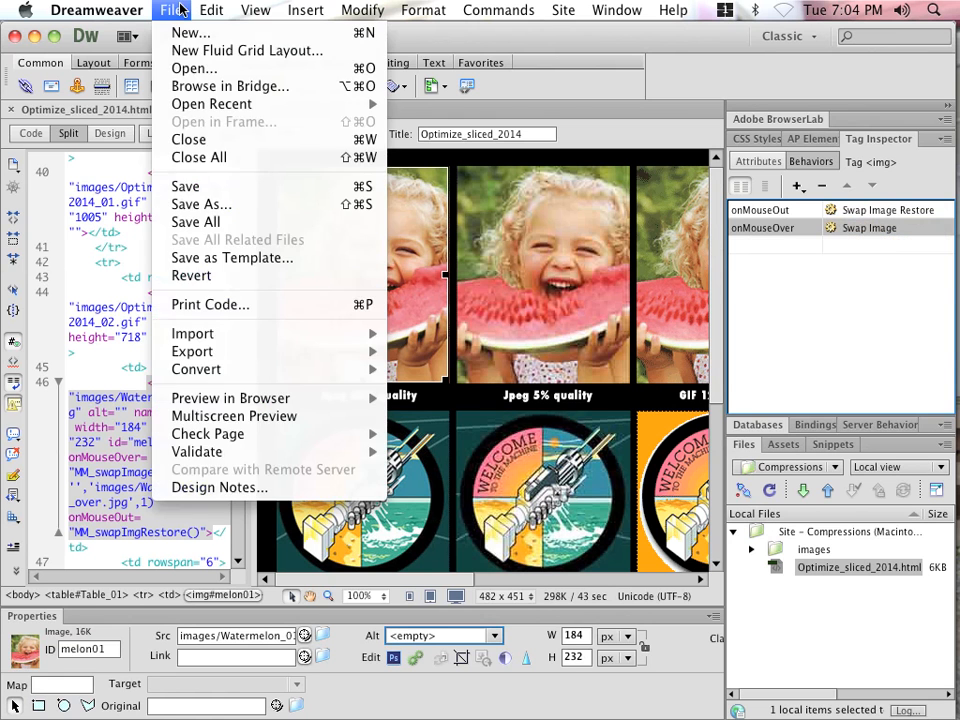
click(204, 189)
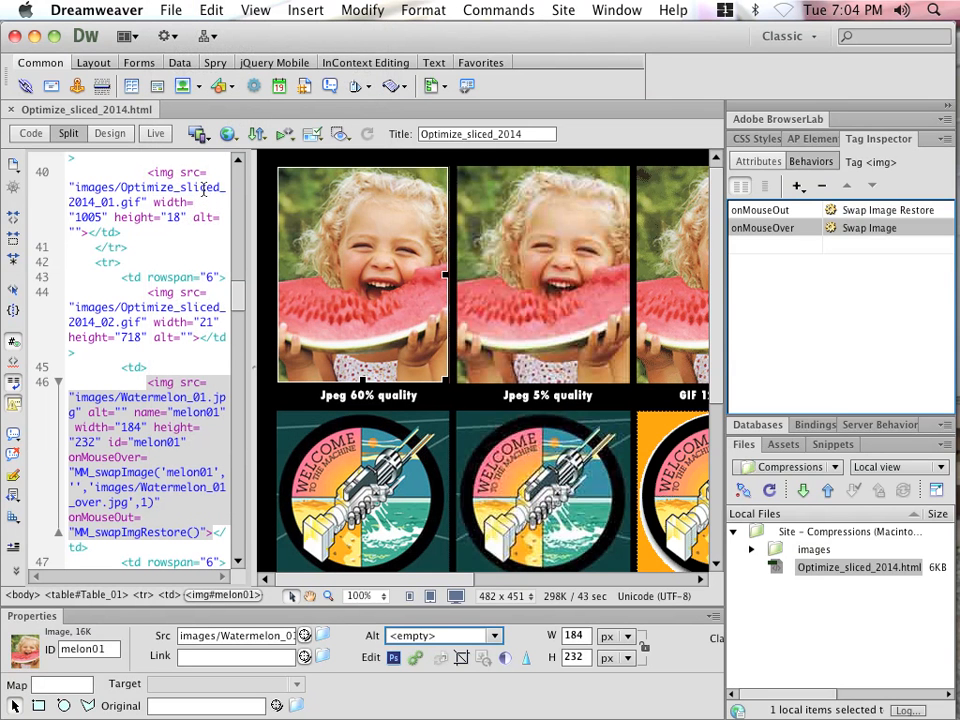
click(150, 136)
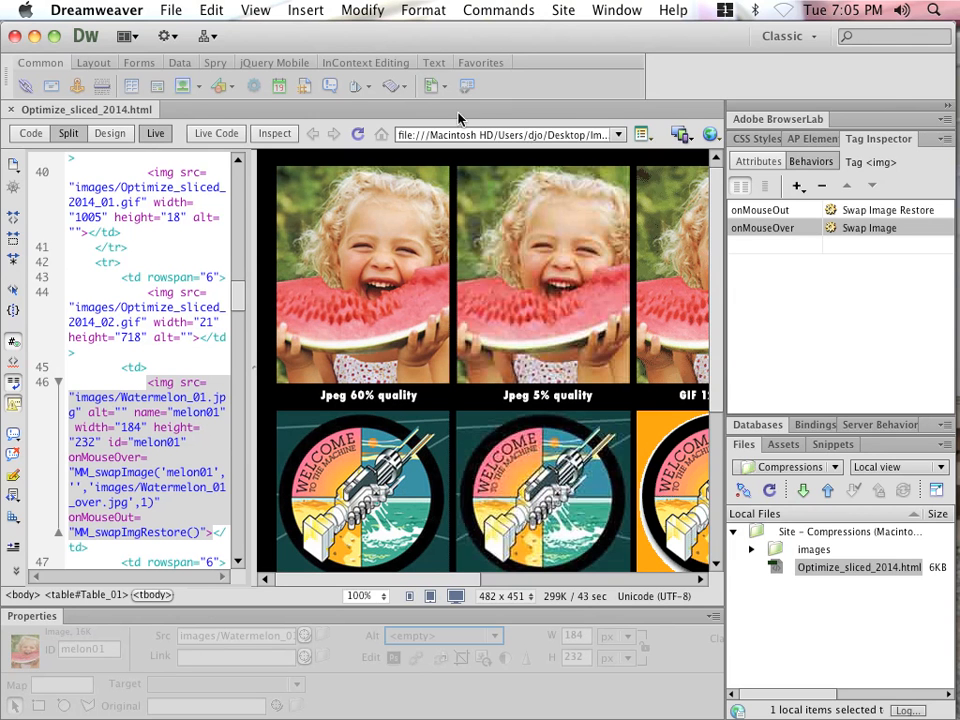
Leave Live view and add a Swap Image behavior to the melon02 image with images/Watermelon_02_over.jpg as its source.
click(158, 134)
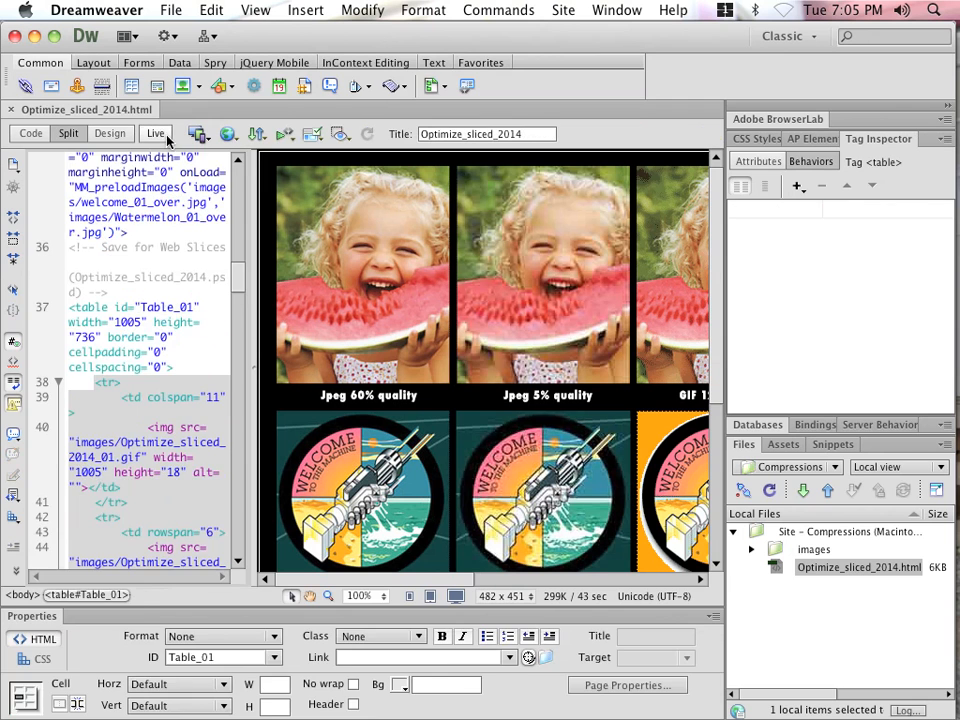
click(546, 252)
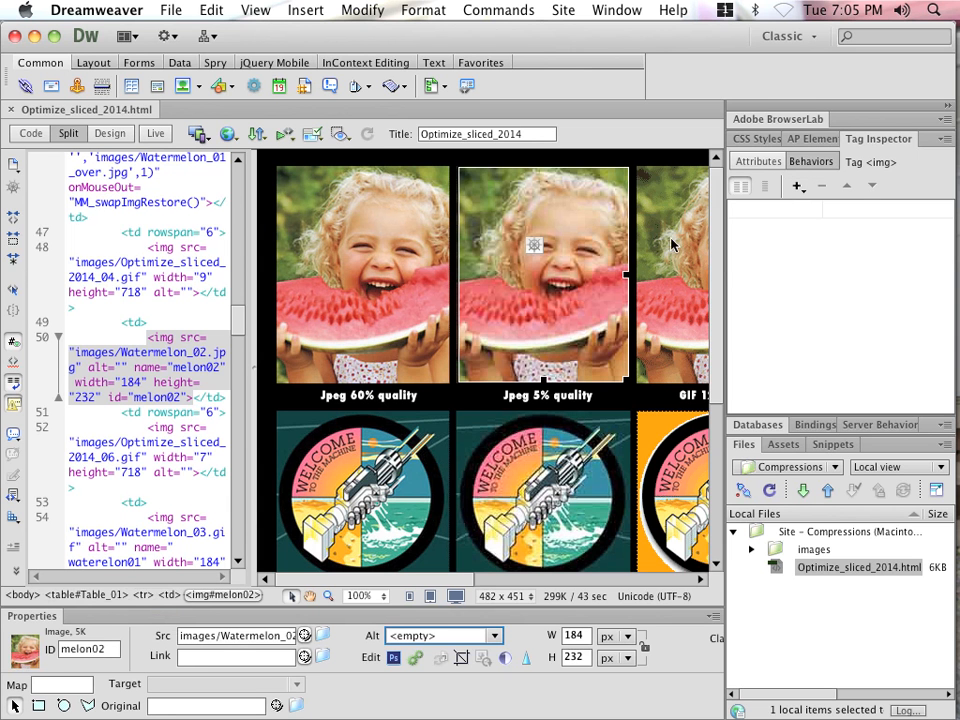
click(797, 187)
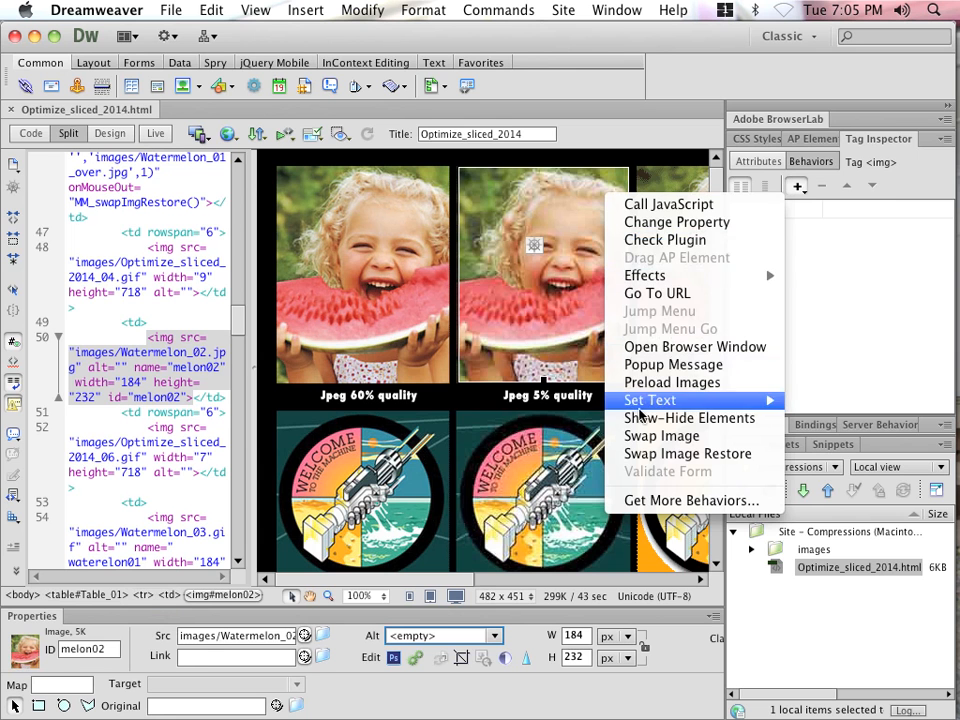
click(645, 437)
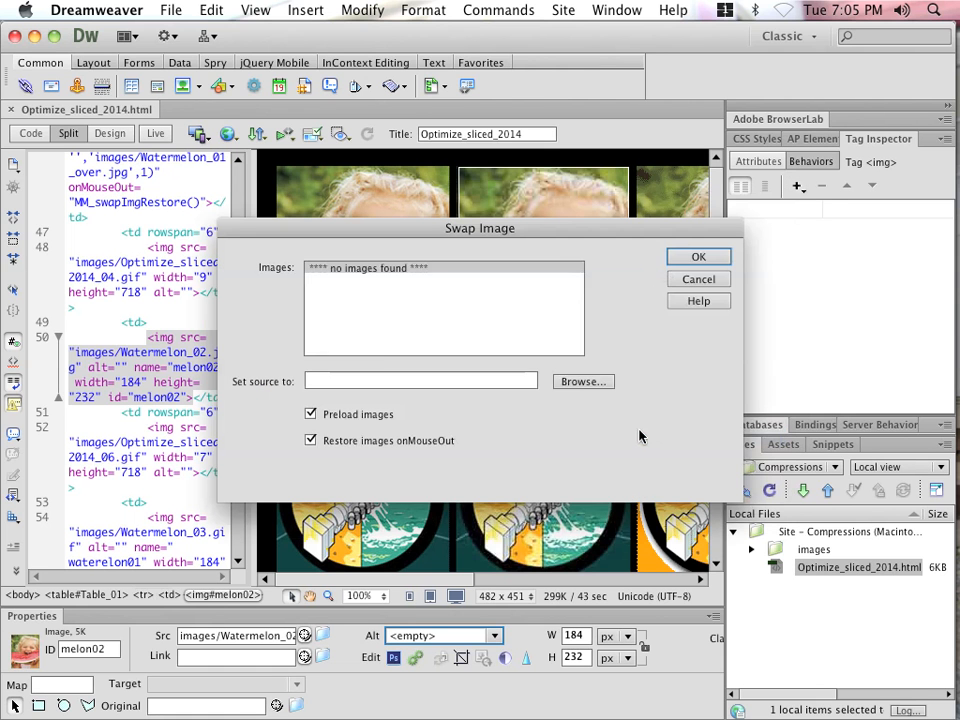
click(563, 380)
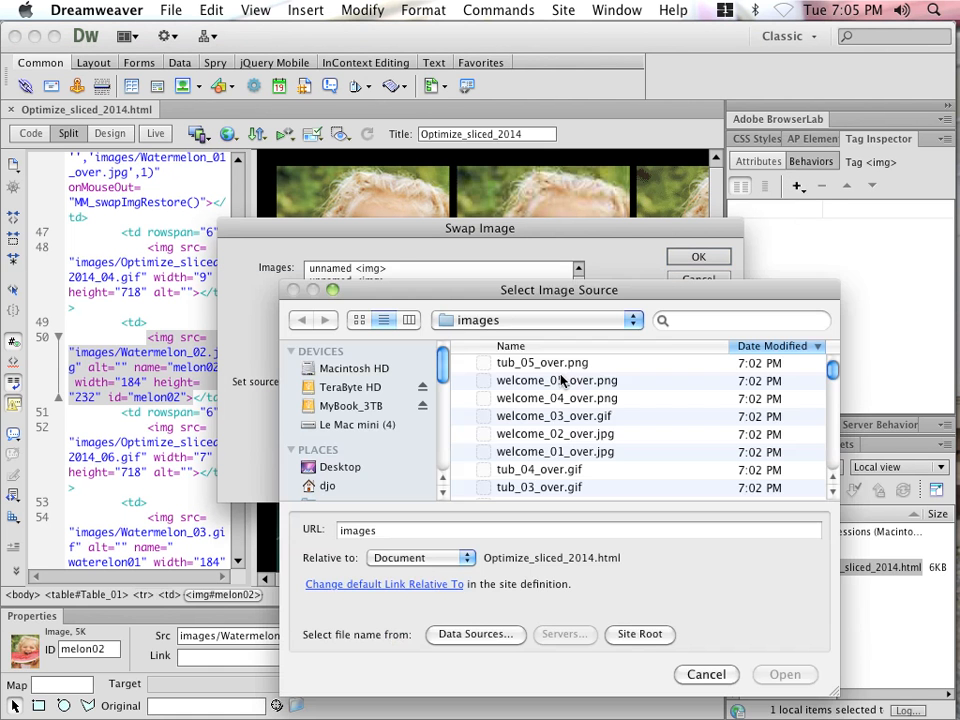
mouse_move(829, 371)
mouse_down()
mouse_move(833, 399)
mouse_move(833, 391)
mouse_up()
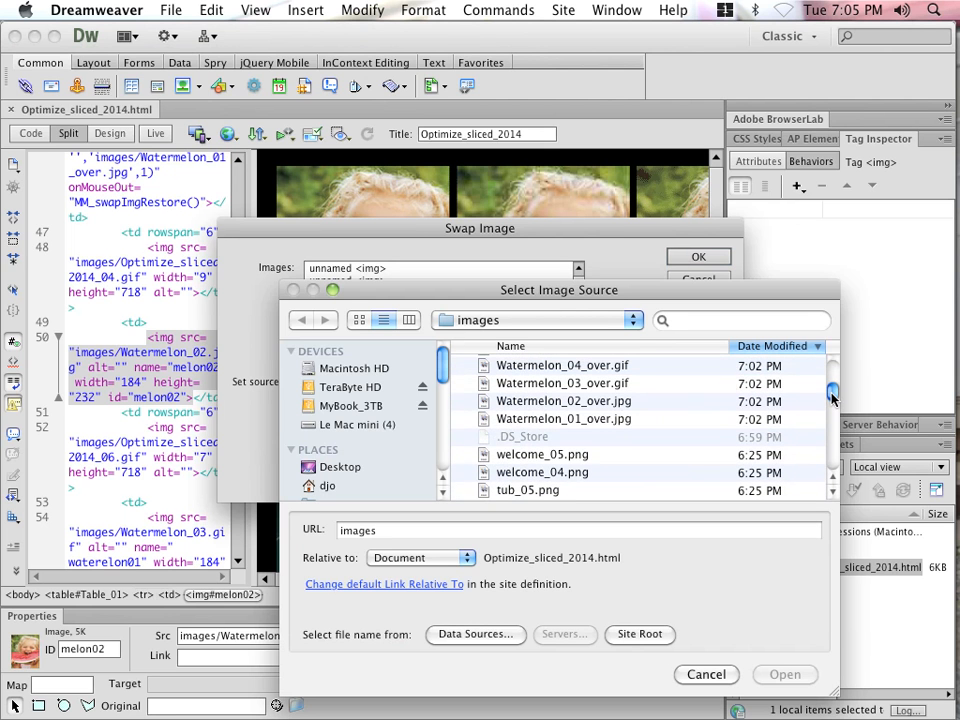
click(591, 400)
click(800, 674)
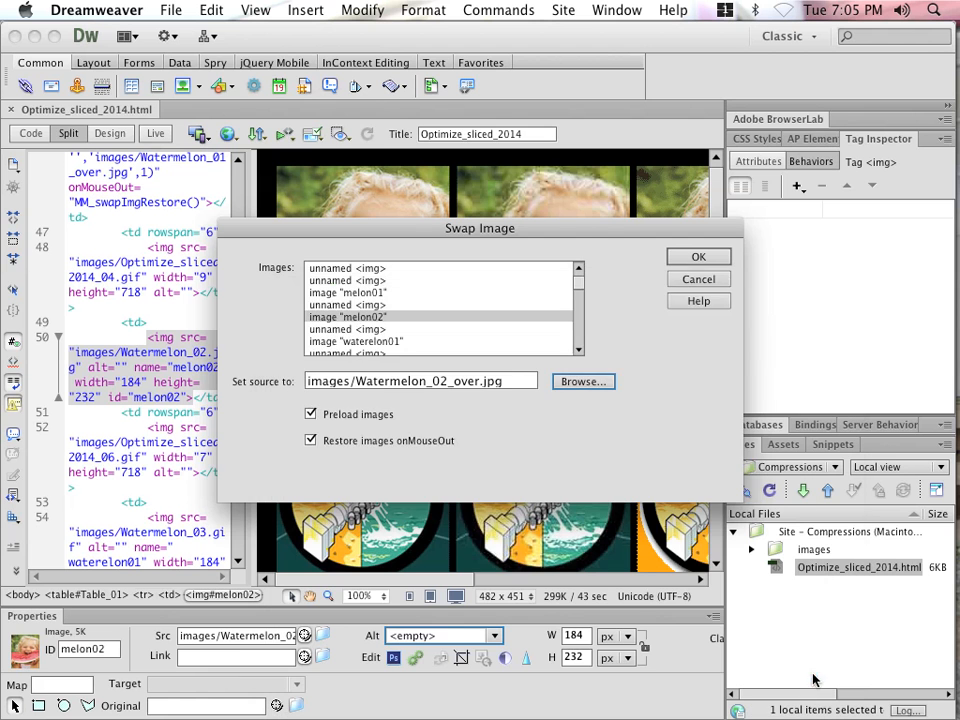
click(698, 259)
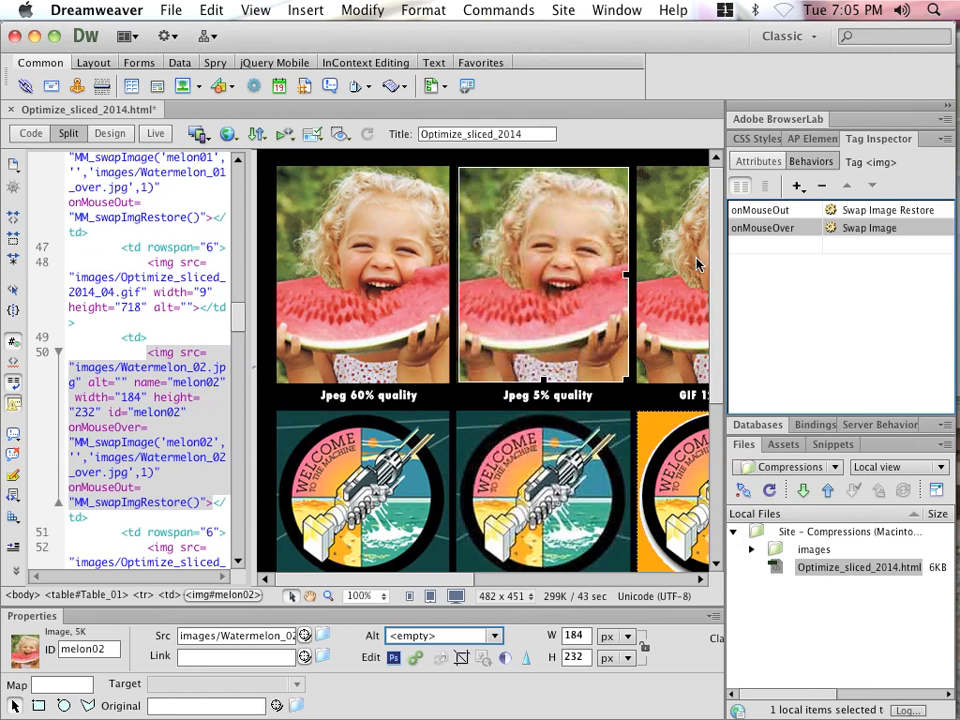
Save the Optimize_sliced_2014.html page and preview it in Firefox.
click(169, 10)
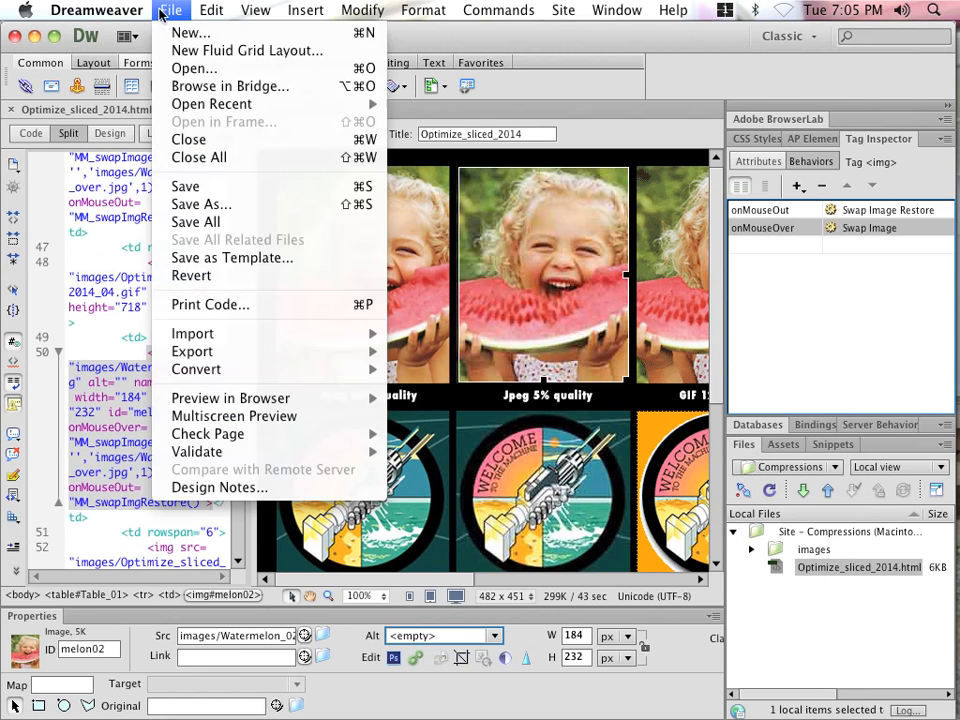
click(185, 188)
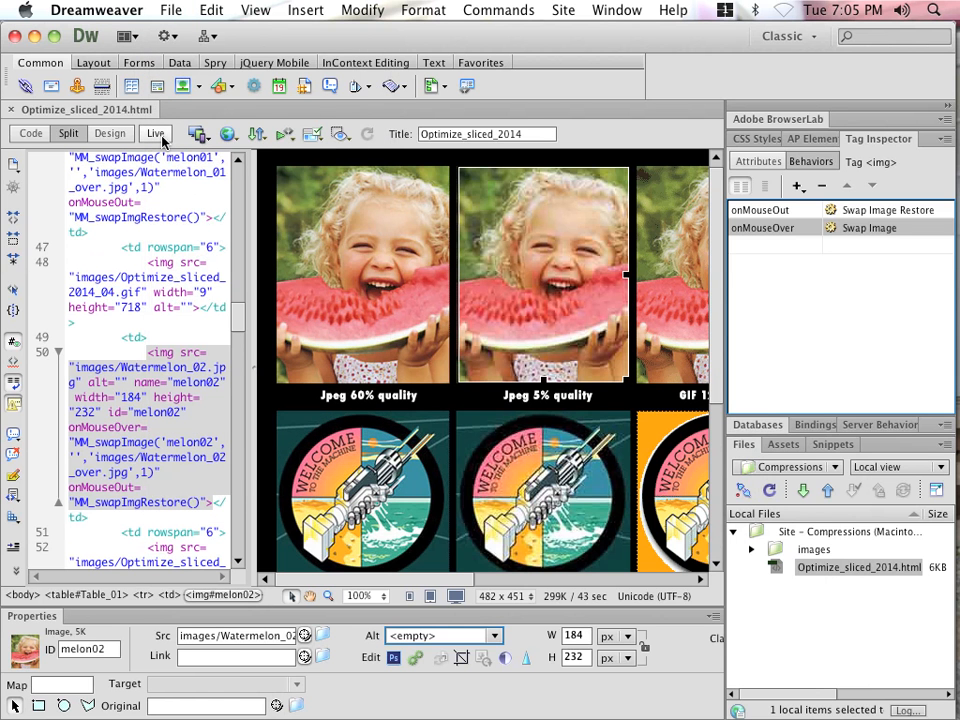
click(227, 136)
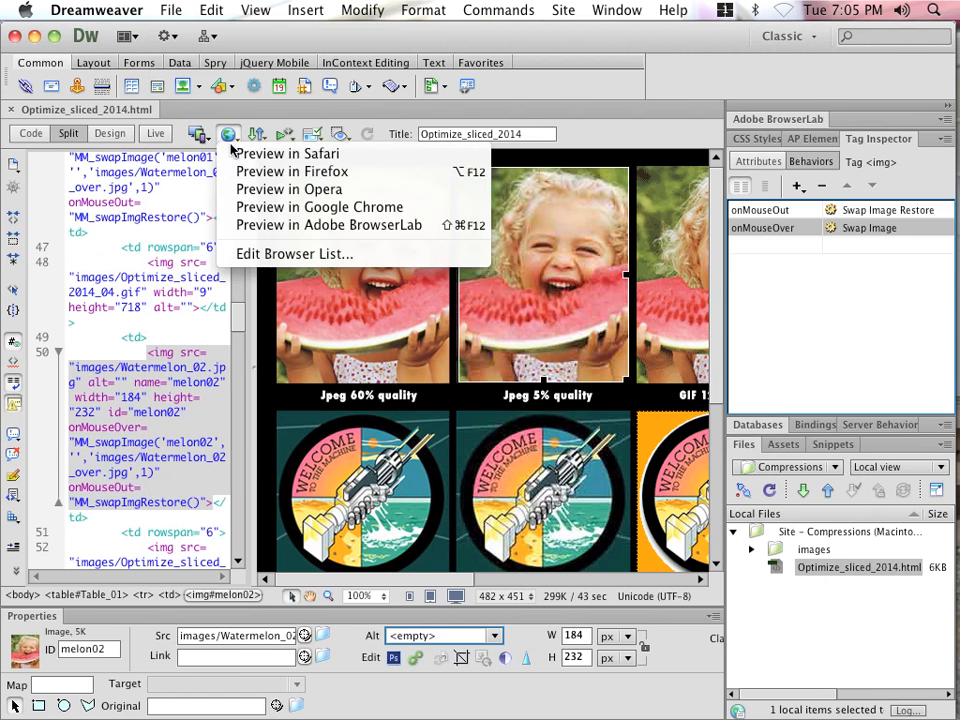
click(242, 173)
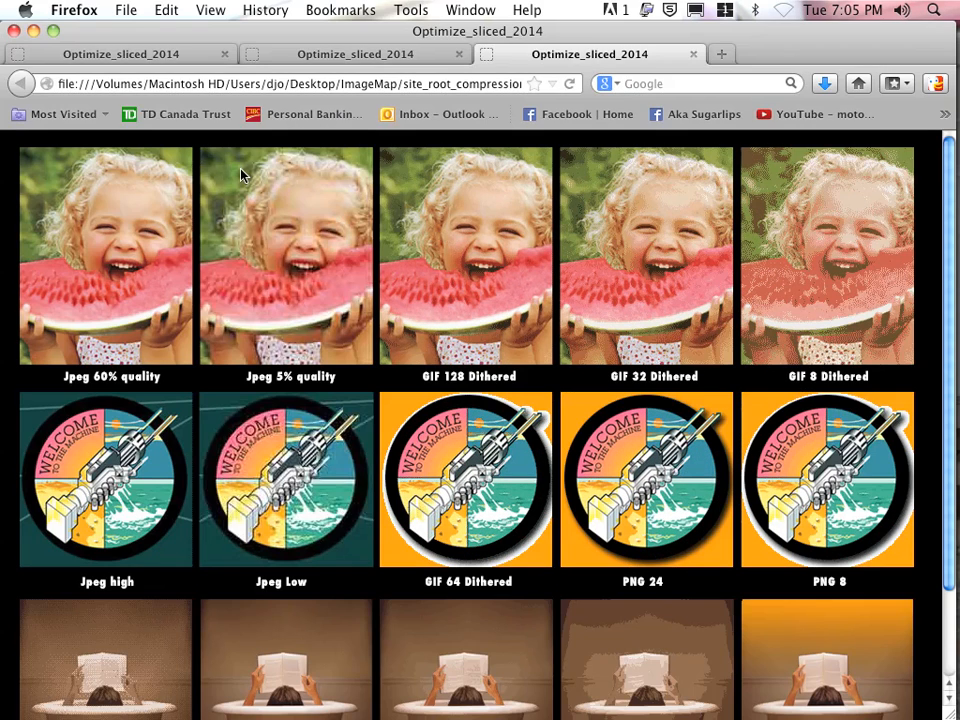